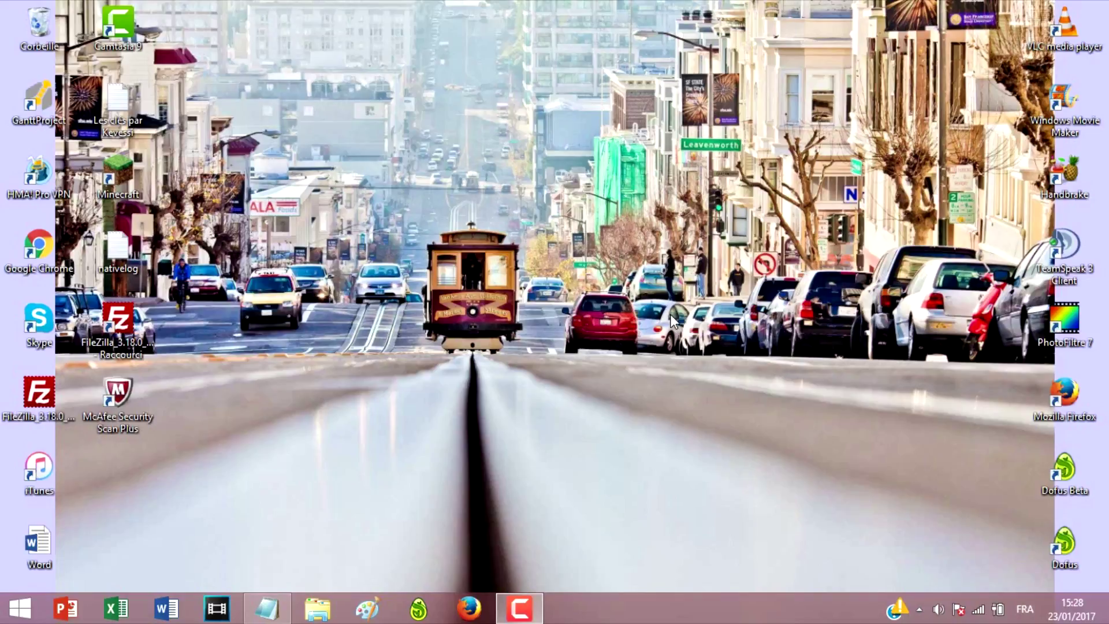
Launch PhotoFiltre 7 from the desktop
left_click(1064, 322)
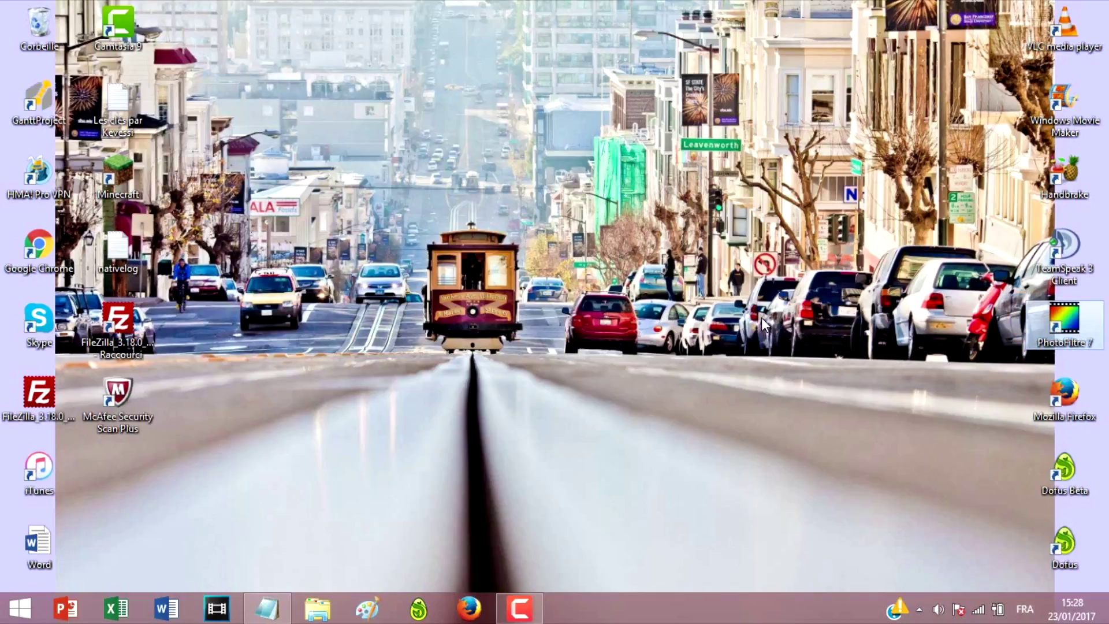
left_click(582, 330)
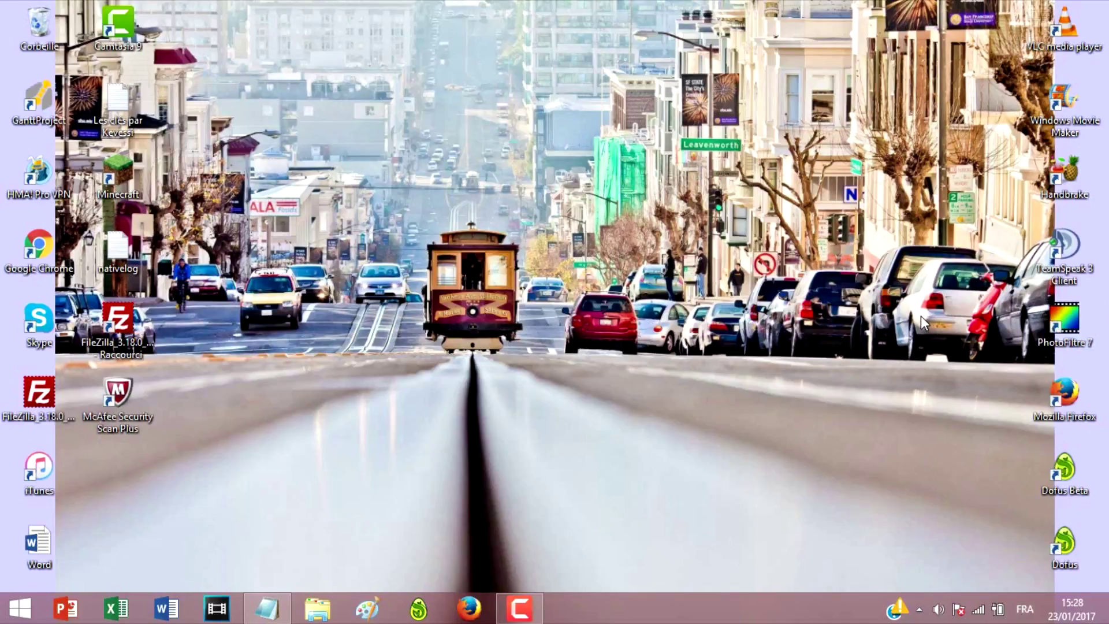
double_click(1065, 322)
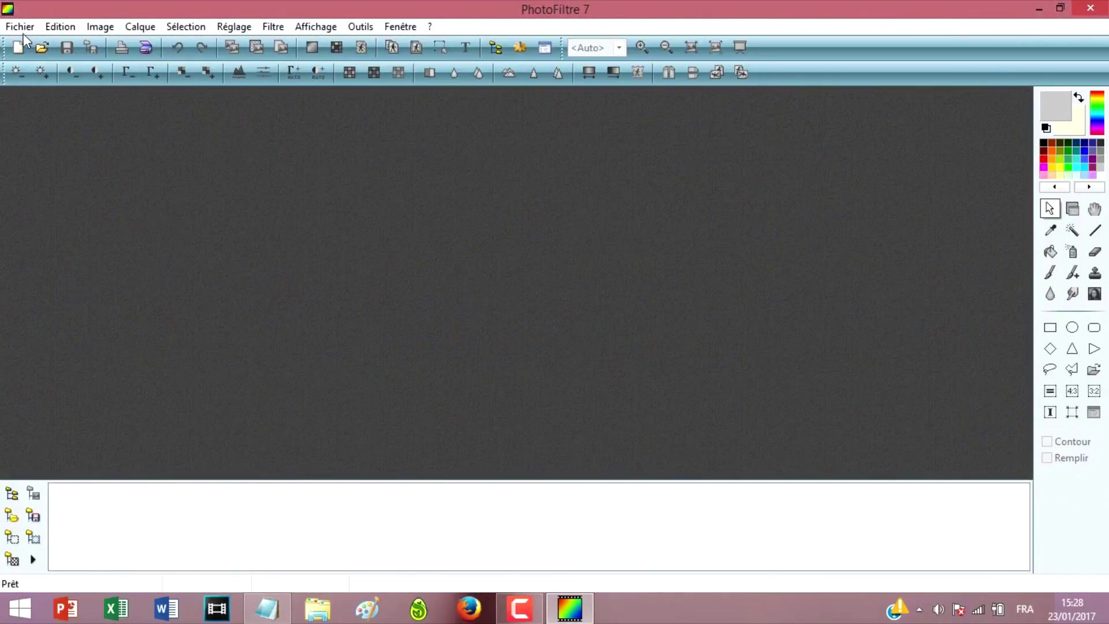
Open the image abstract-grey-black-smooth-2560x1440 from the Youtube folder as the thumbnail background
left_click(21, 27)
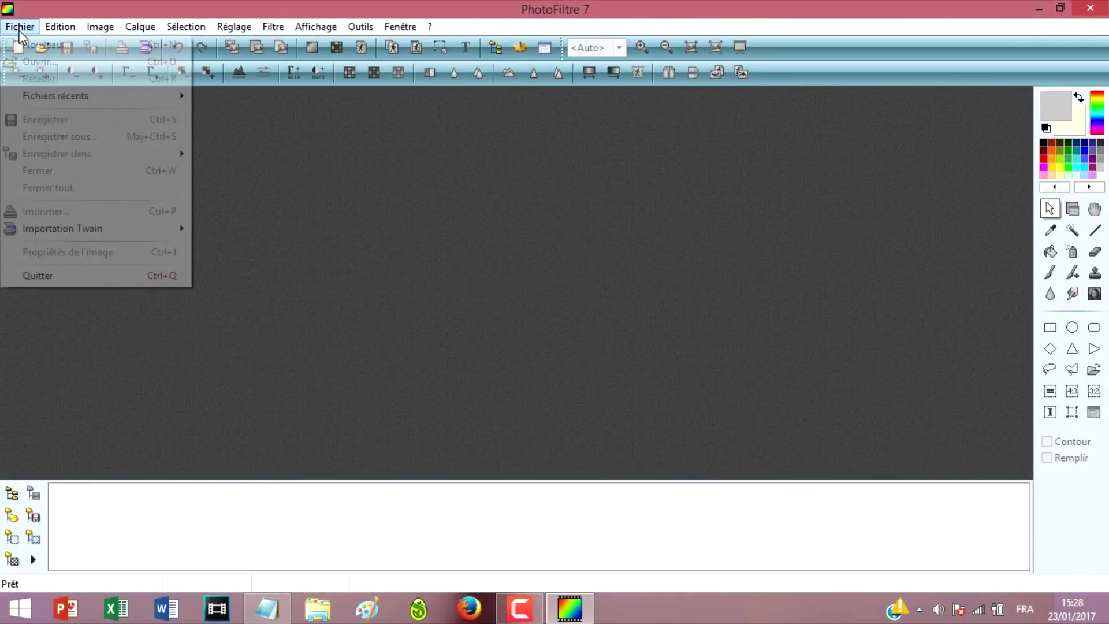
left_click(571, 369)
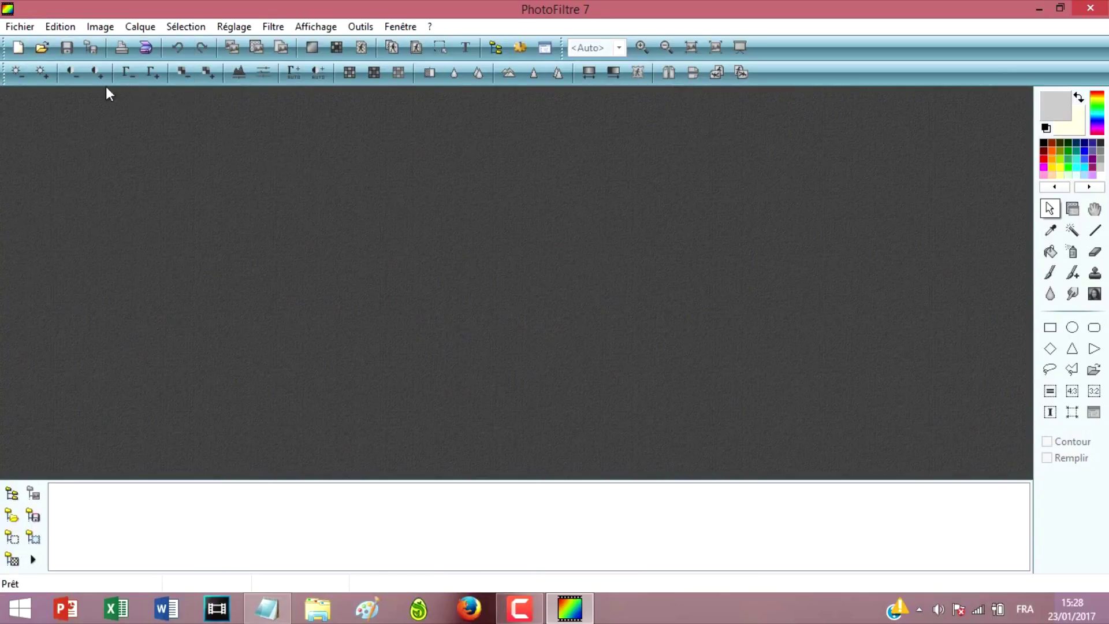
left_click(20, 26)
left_click(23, 60)
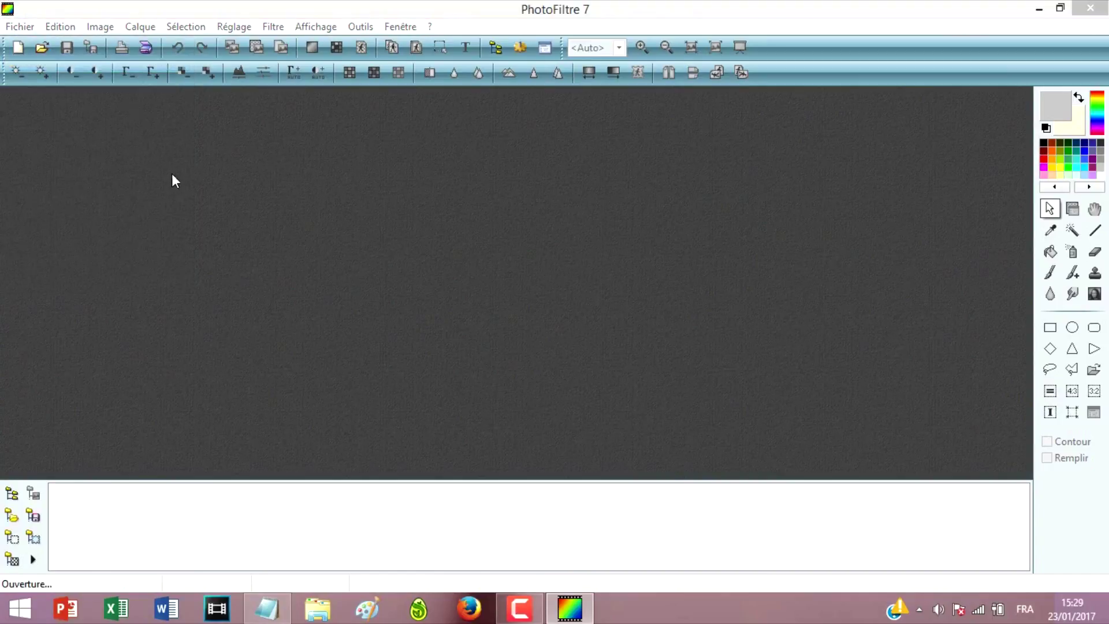
left_click(637, 196)
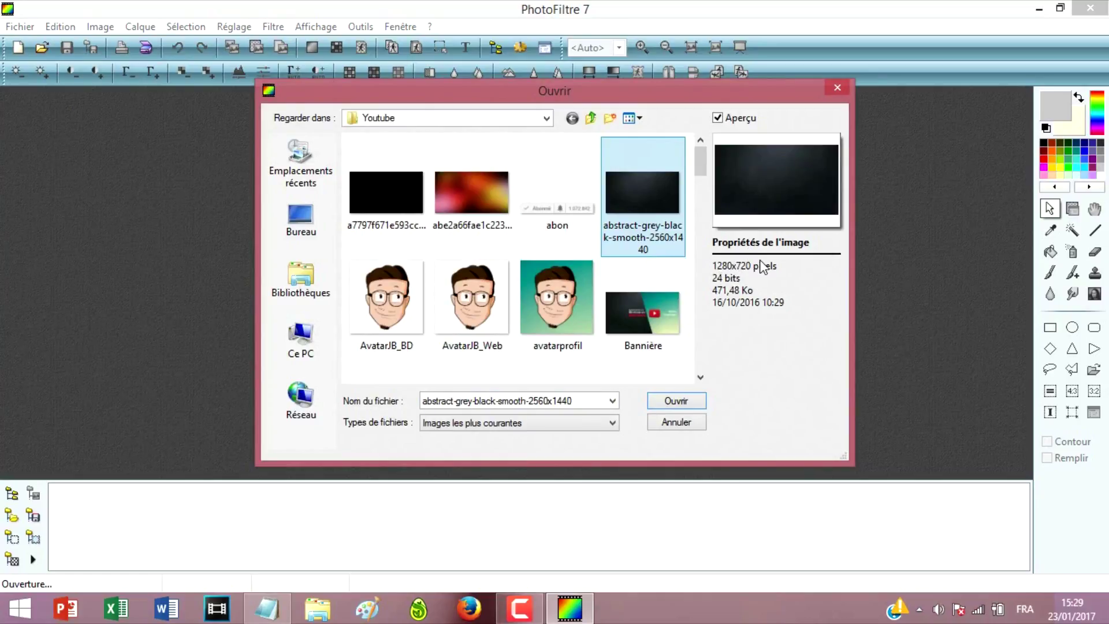
left_click(686, 401)
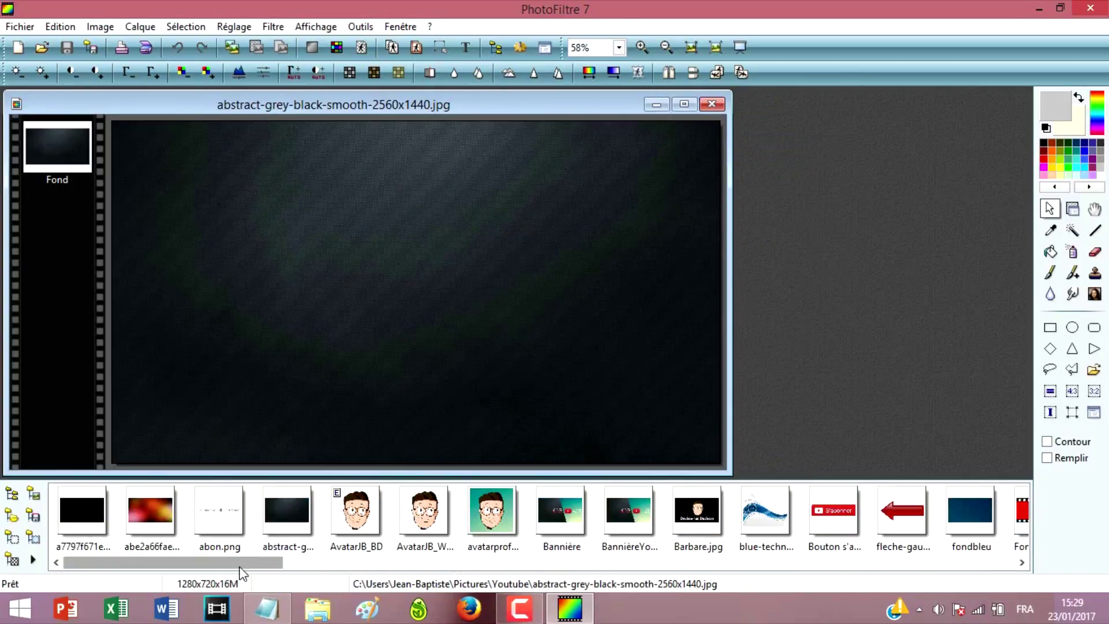
Minimize the background image and open the Poceblo photo from the Youtube folder in a maximized window
left_click_drag(242, 567, 924, 568)
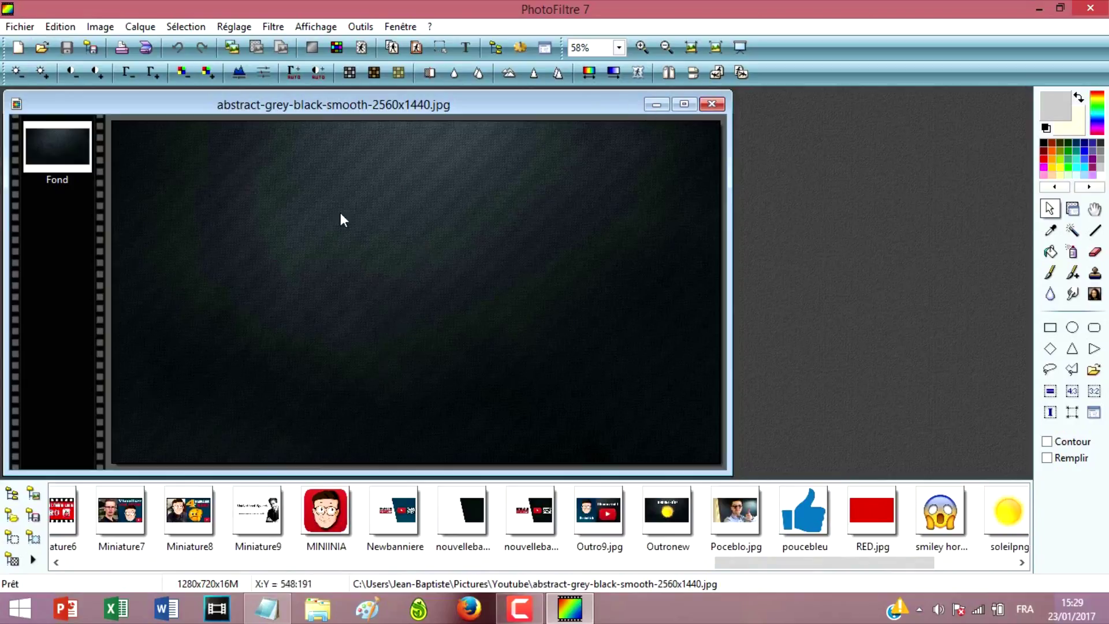
left_click(656, 104)
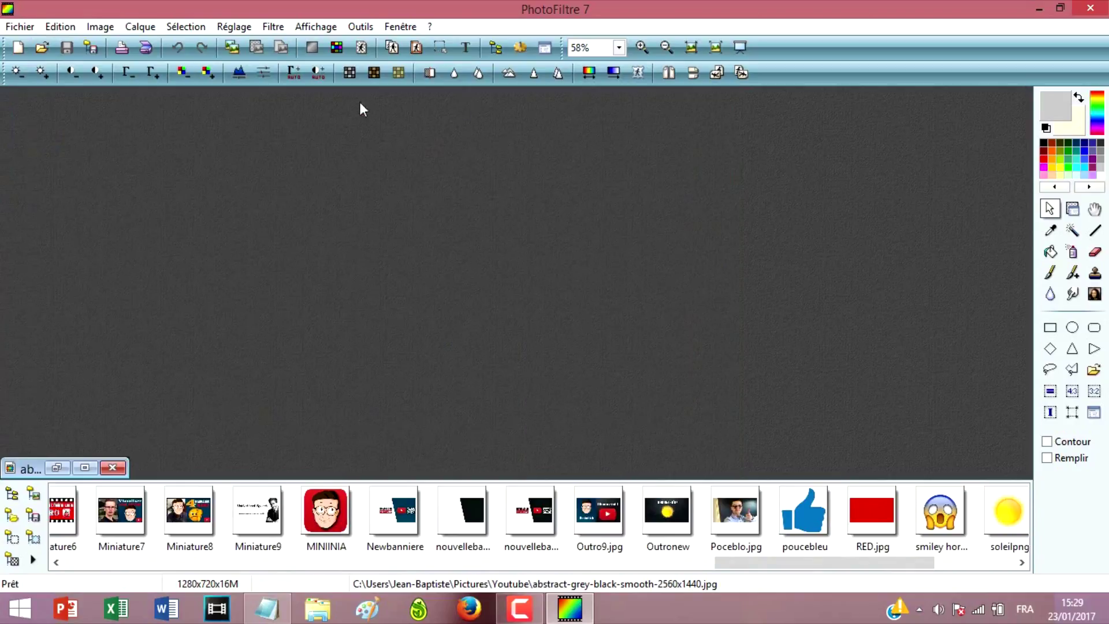
left_click(14, 27)
left_click(40, 61)
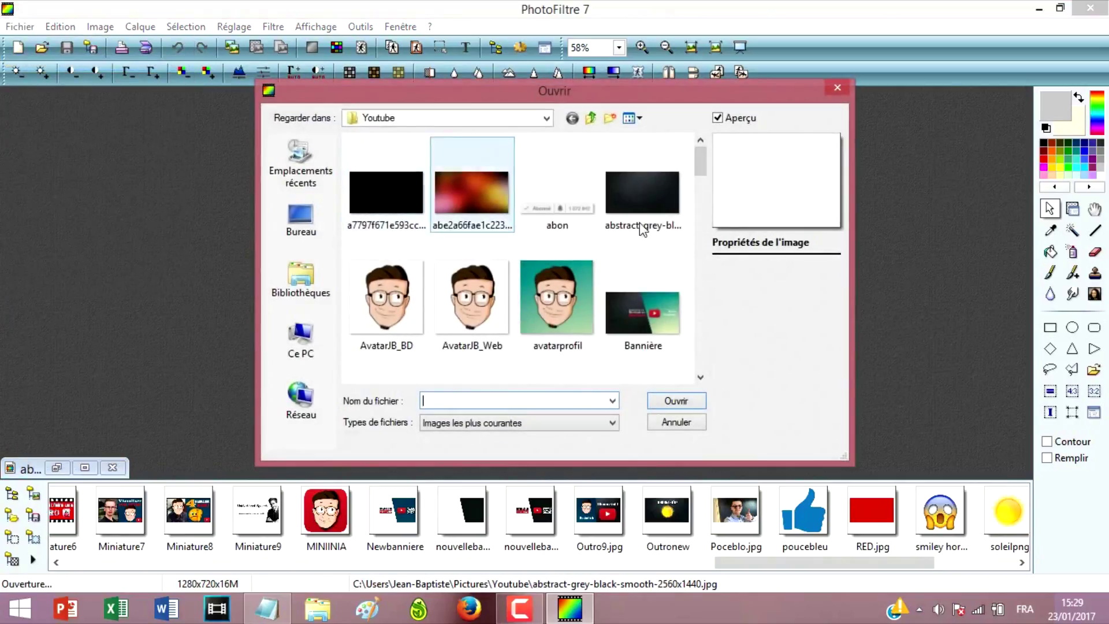
left_click_drag(700, 167, 709, 353)
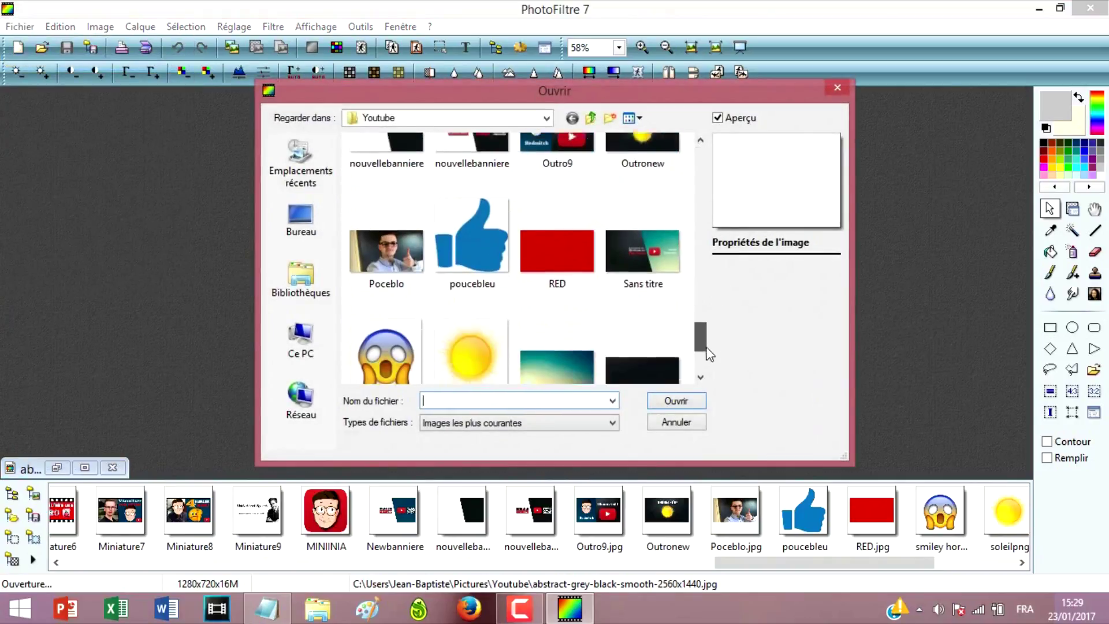
left_click(380, 244)
left_click(681, 401)
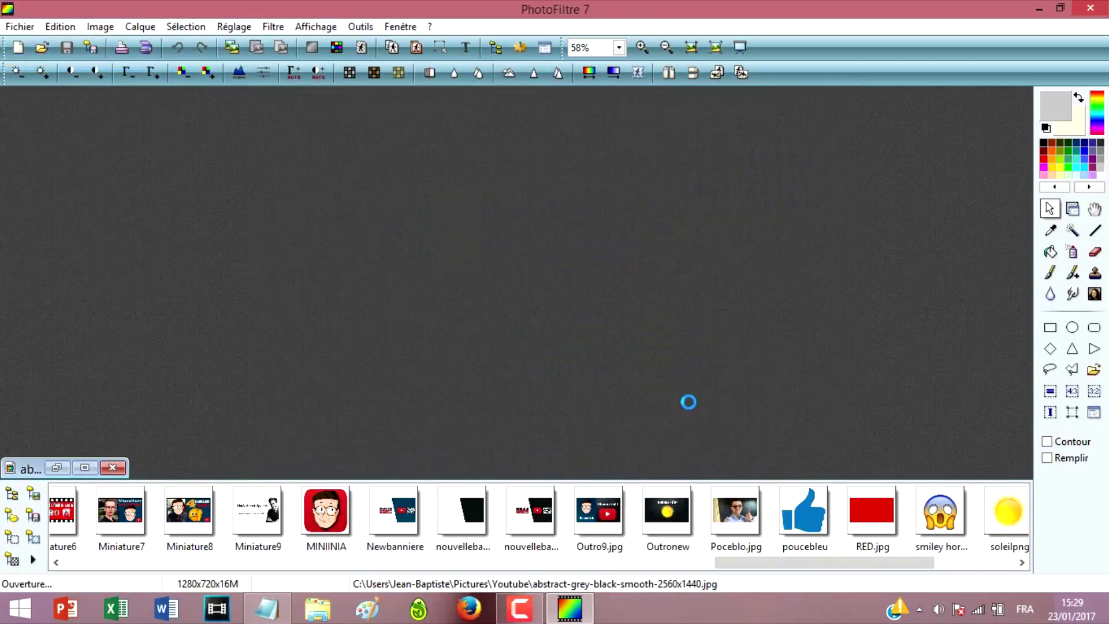
left_click(674, 121)
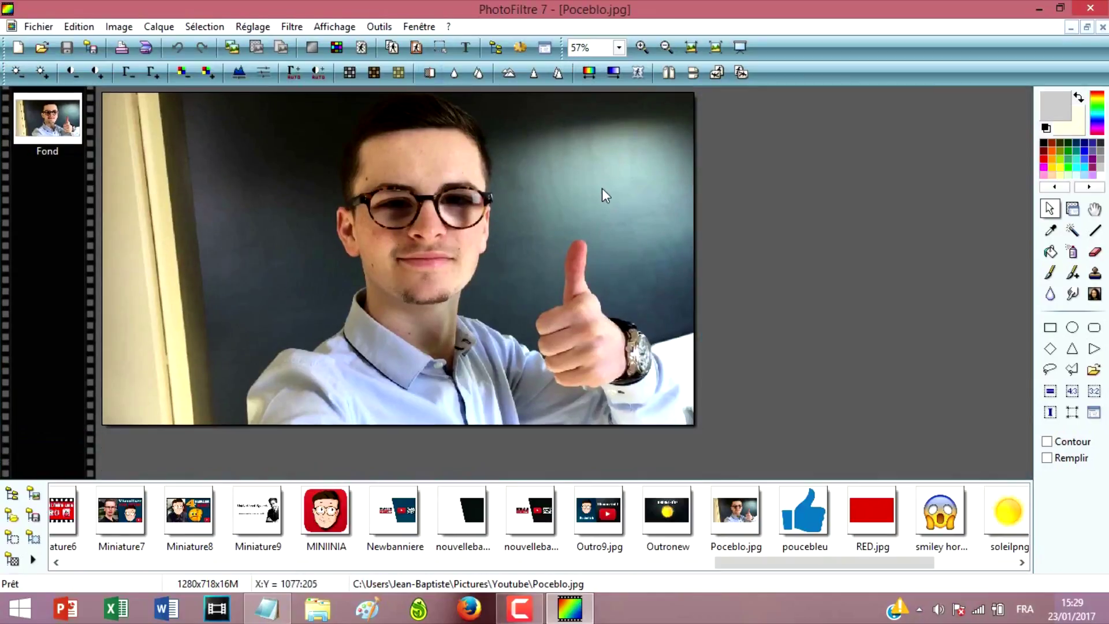
At 300% zoom, start a polygonal lasso selection at the temple on the thumb side and trace up along the hair edge
scroll(602, 190, "down", 2)
scroll(602, 190, "up", 8)
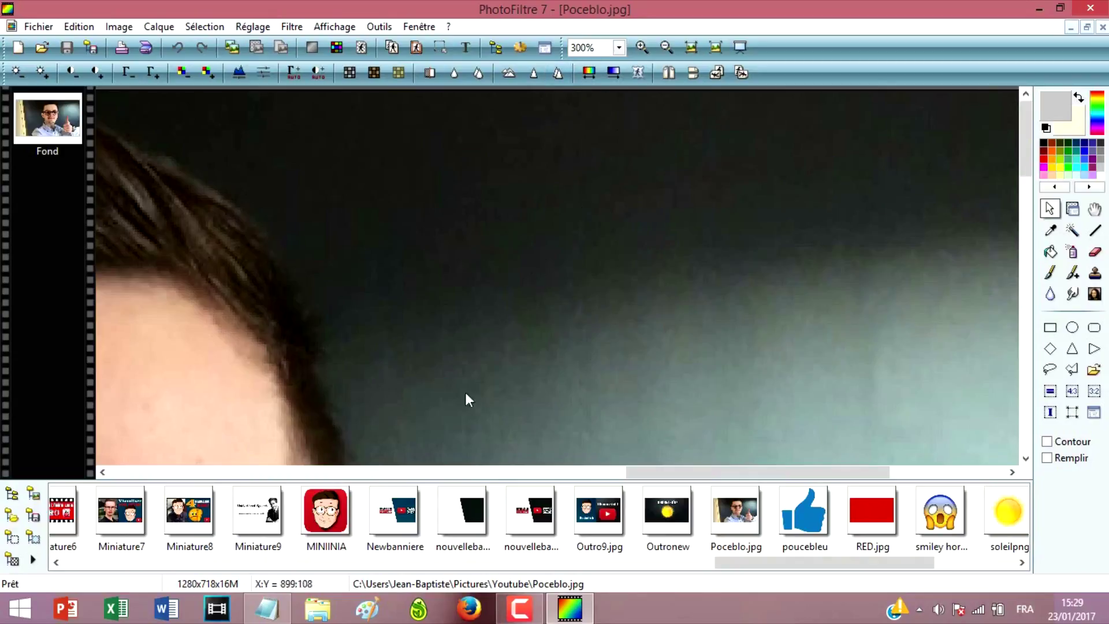
left_click_drag(698, 476, 603, 484)
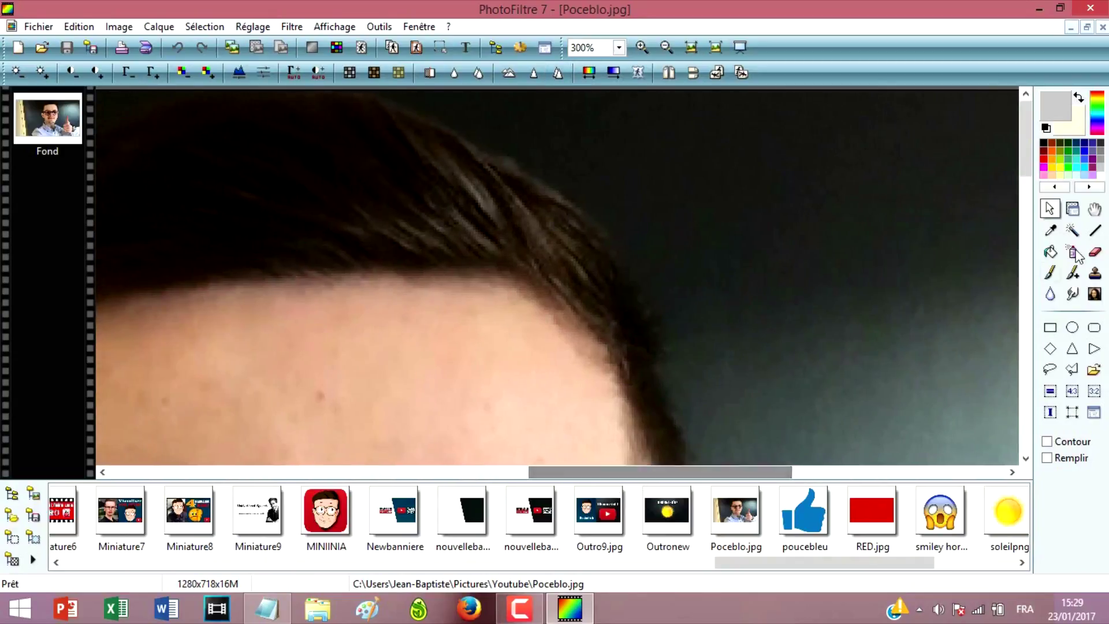
left_click_drag(1018, 159, 1017, 137)
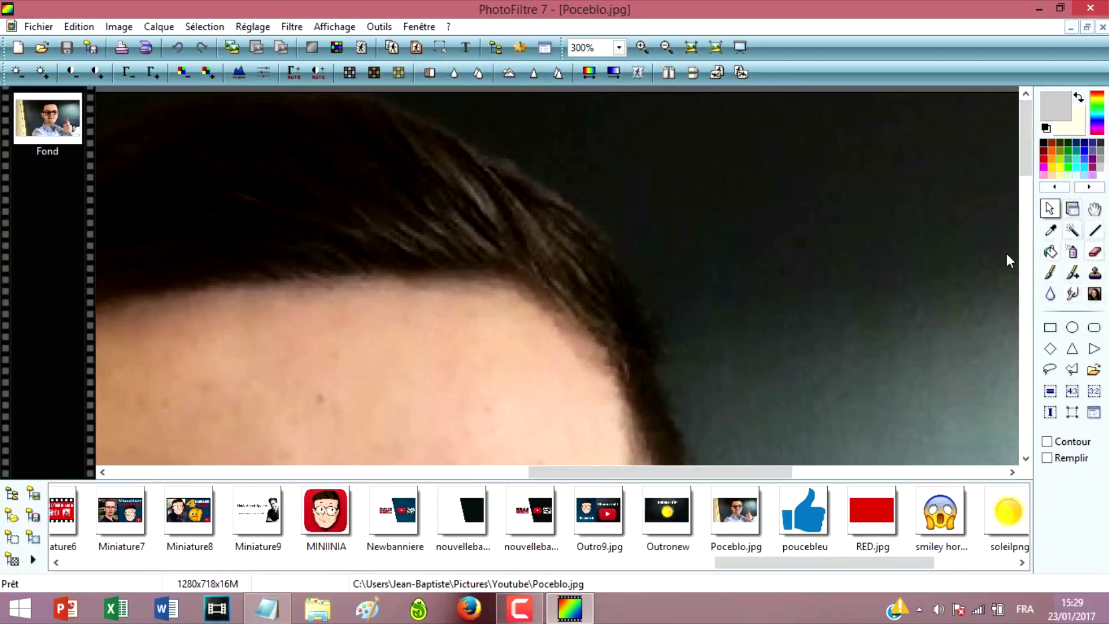
left_click(1071, 371)
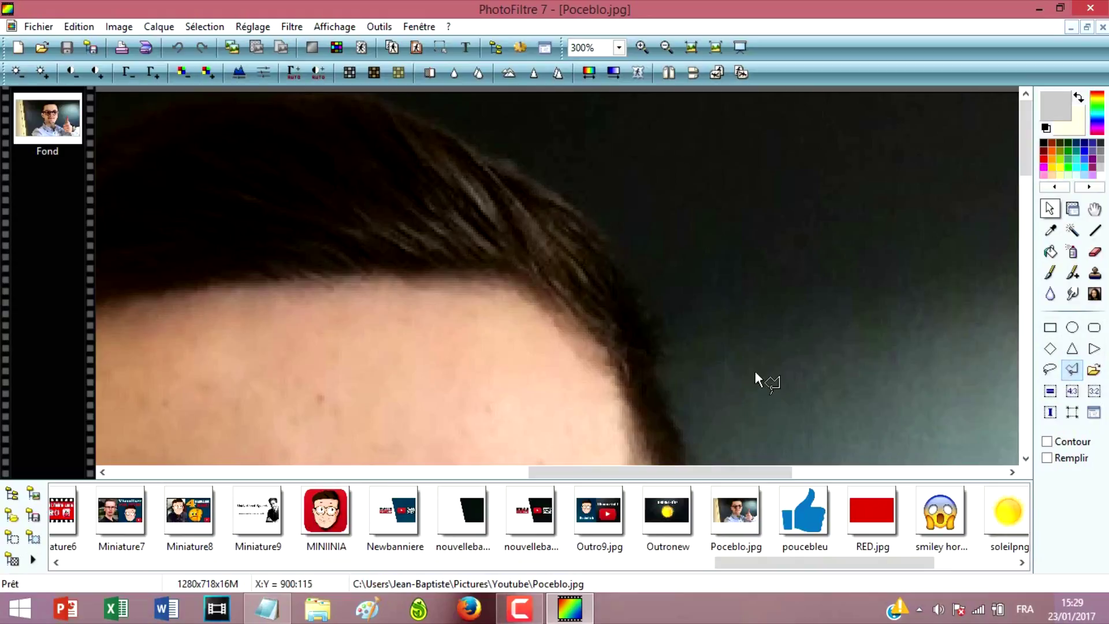
left_click(654, 378)
left_click(654, 352)
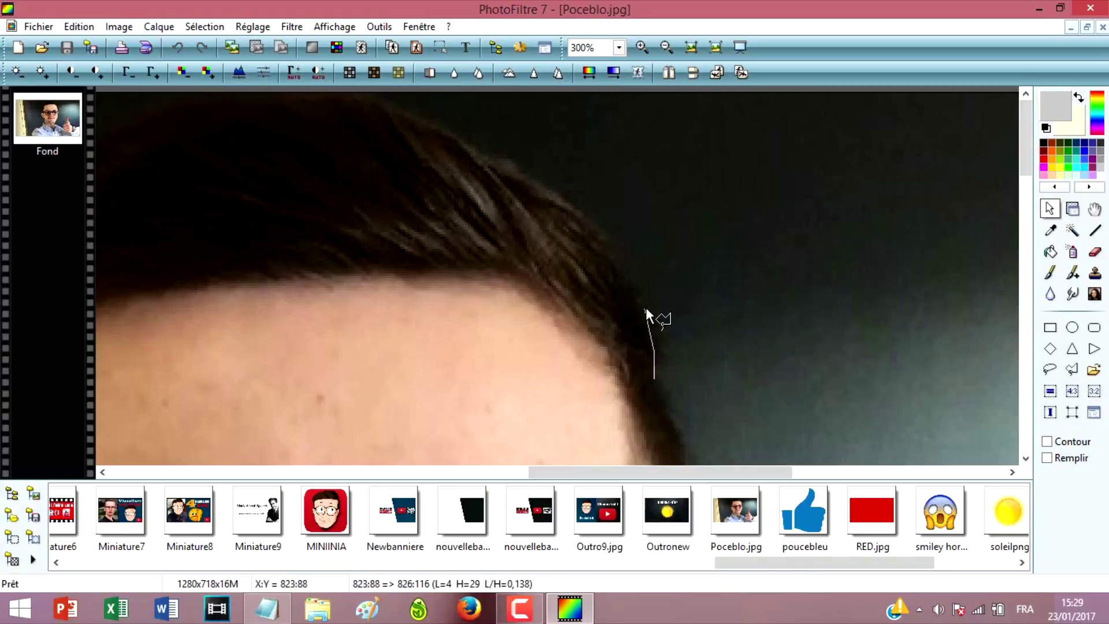
left_click(646, 307)
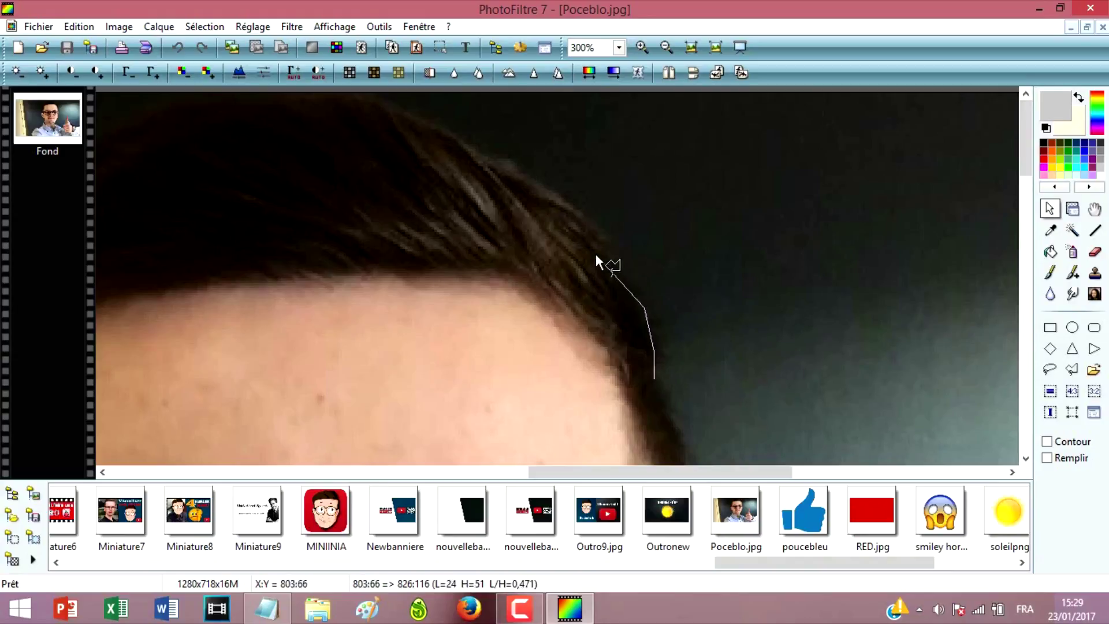
left_click(581, 215)
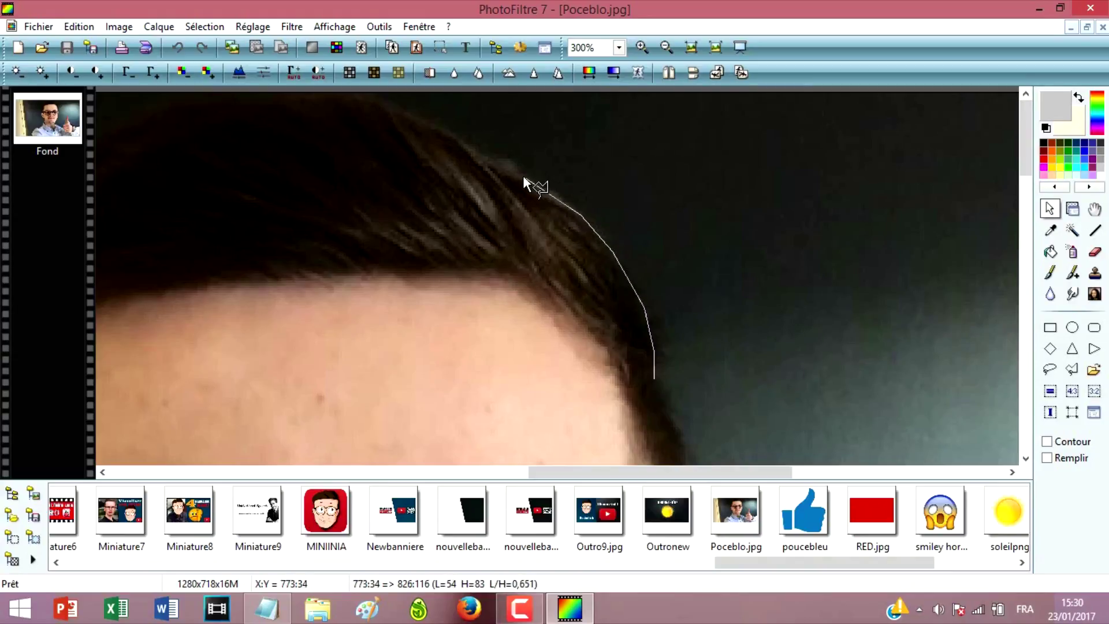
left_click(522, 171)
left_click(432, 122)
Continue the polygonal lasso outline over the top of the hair and down its far side towards the forehead
scroll(432, 121, "left", 3)
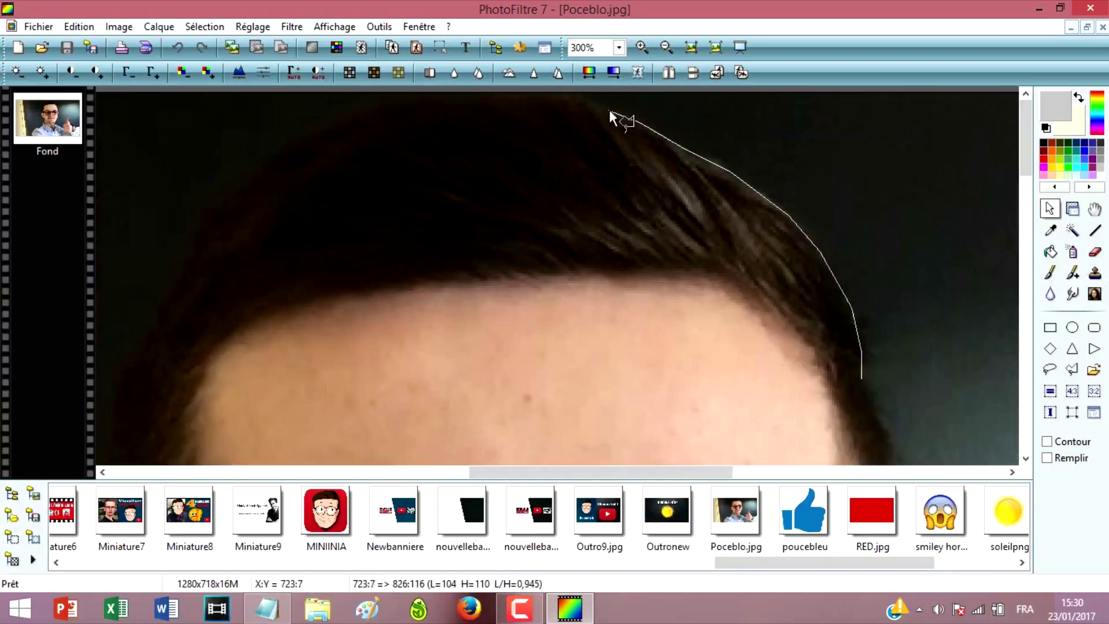
left_click(551, 94)
left_click(439, 92)
left_click(355, 117)
left_click(286, 152)
left_click(234, 190)
left_click(203, 226)
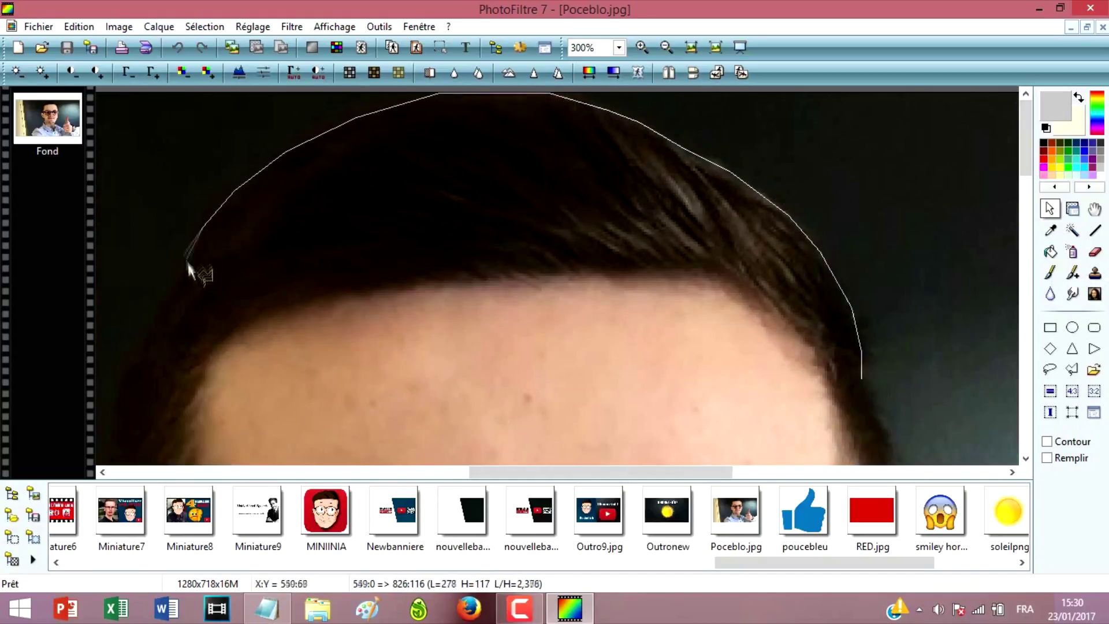
left_click(183, 271)
left_click(118, 382)
Trace the lasso outline down the side of the hair to the arm of the glasses
left_click_drag(1026, 165, 1027, 207)
left_click_drag(601, 472, 518, 472)
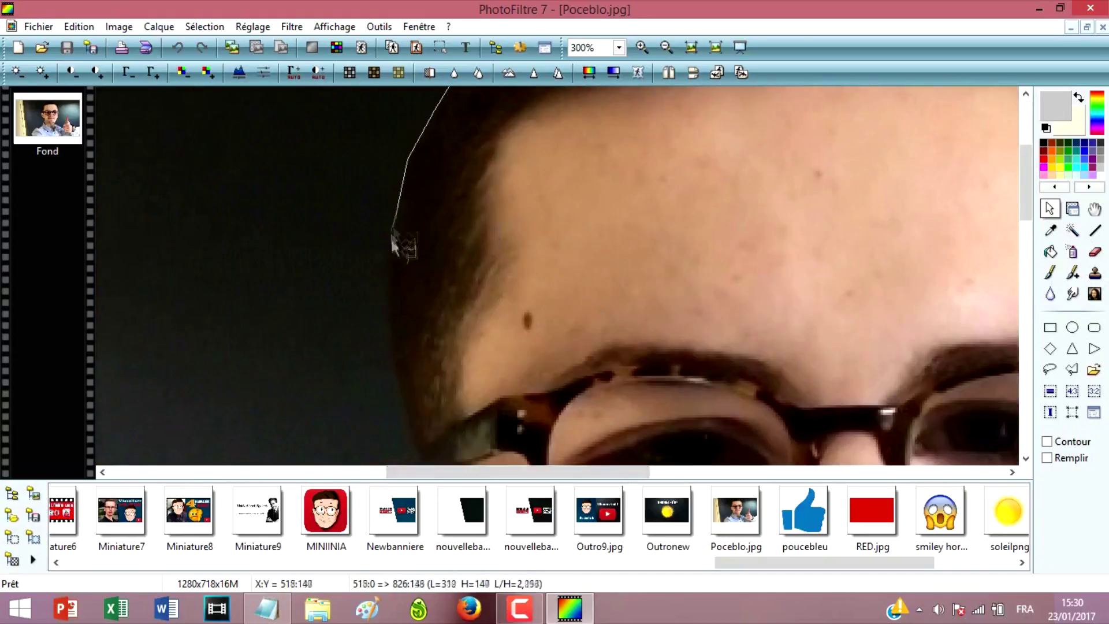
left_click(398, 208)
left_click(394, 260)
left_click(393, 315)
left_click(419, 439)
Trace the lasso outline around the outer edge of the ear down to the bottom of the earlobe
scroll(419, 439, "down", 3)
left_click(407, 195)
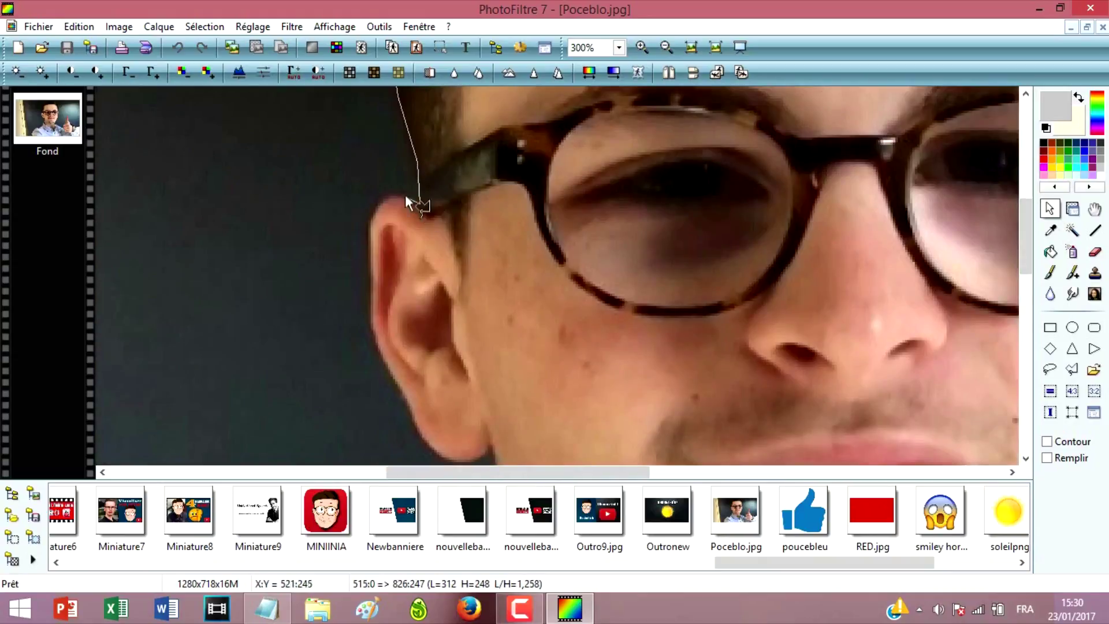
left_click(383, 198)
left_click(373, 225)
left_click(376, 332)
left_click(404, 404)
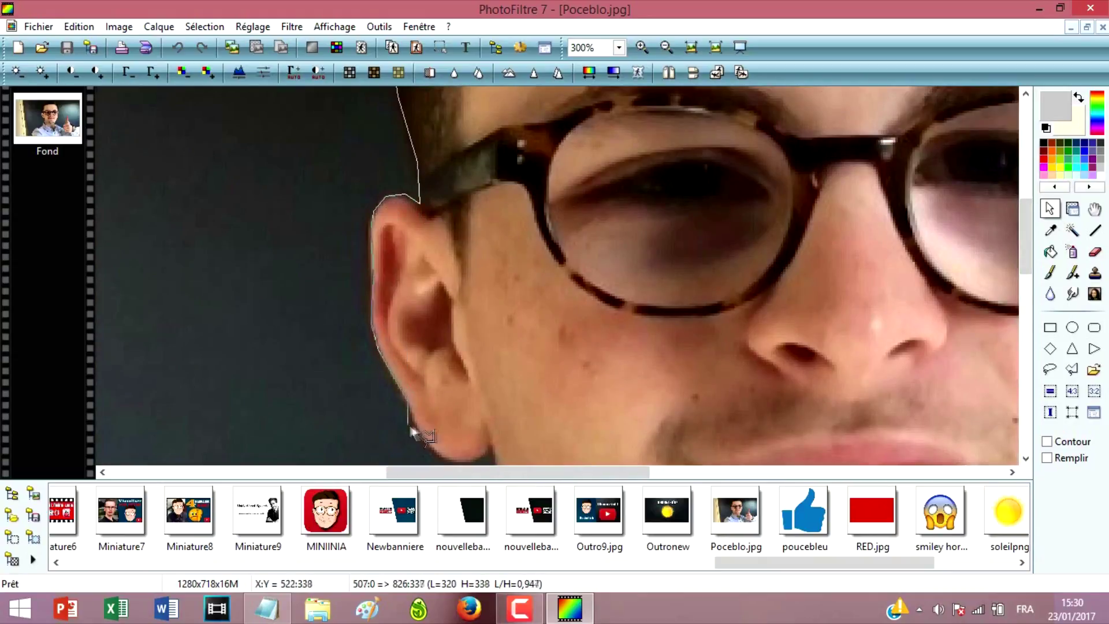
left_click(445, 459)
left_click(480, 460)
Continue the lasso outline down the jaw and neck and along the outer edge of the shirt collar
scroll(523, 427, "down", 3)
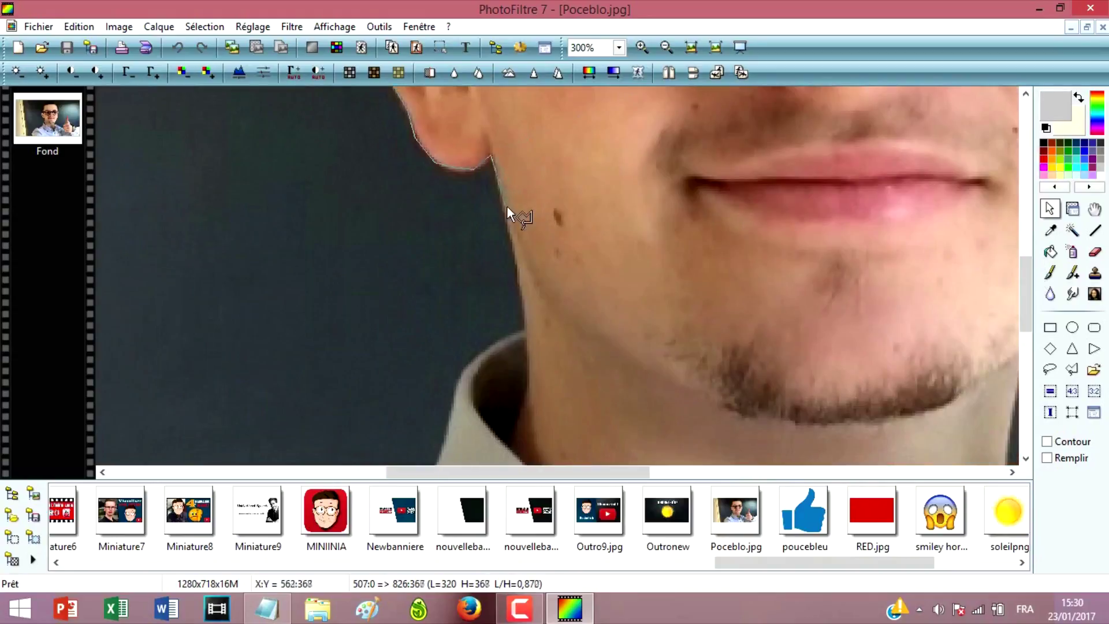
left_click(526, 334)
left_click(495, 345)
left_click(476, 366)
left_click(461, 381)
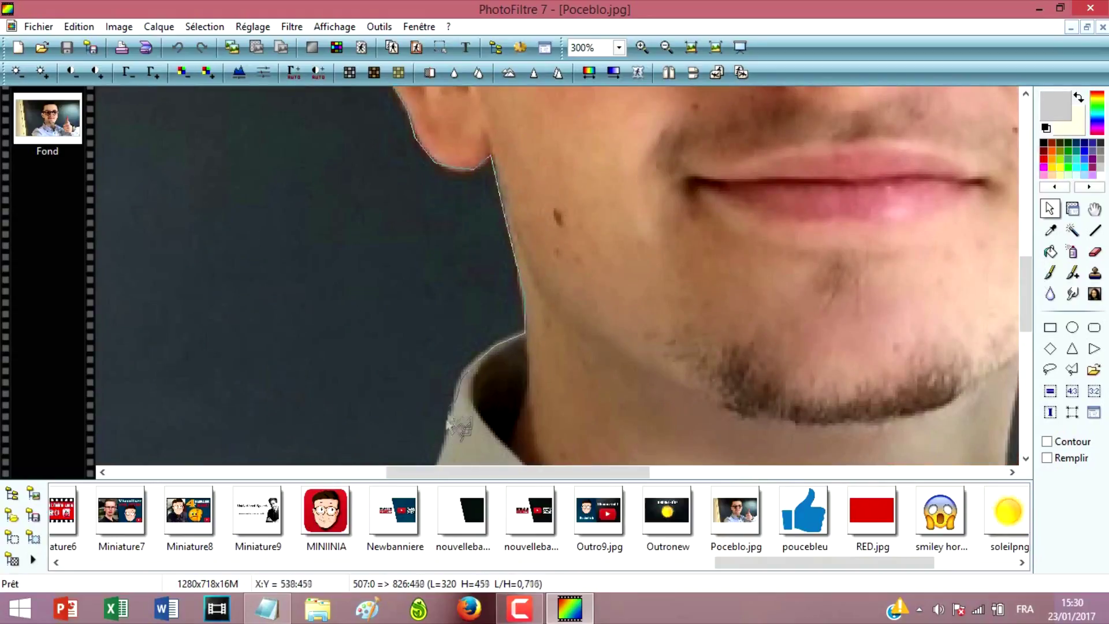
left_click(446, 435)
left_click_drag(1026, 274, 1026, 330)
left_click(426, 215)
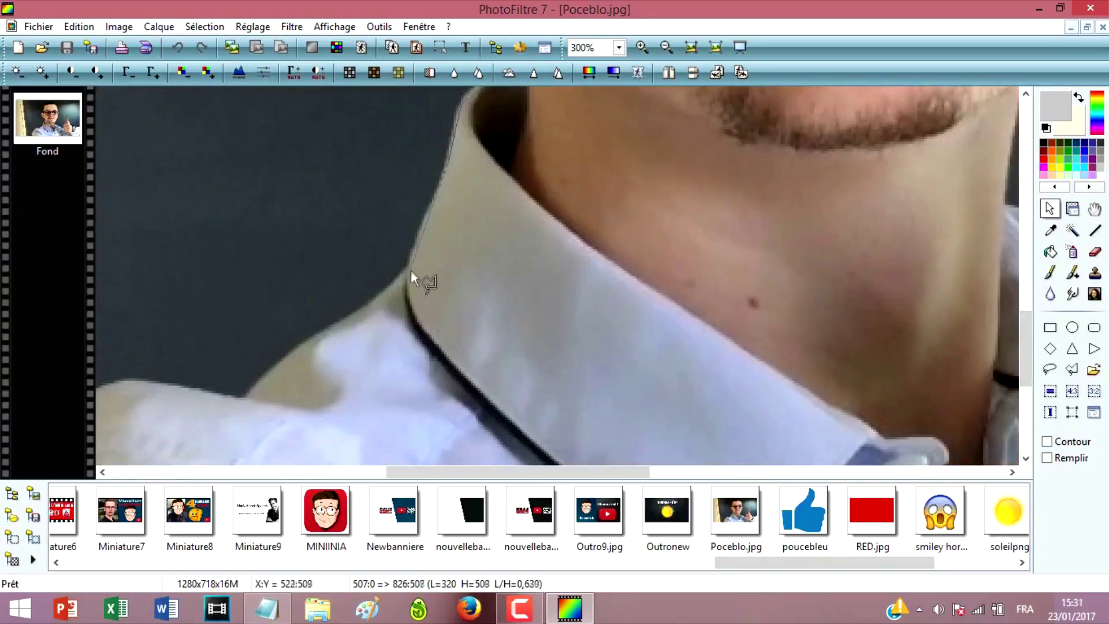
Continue the lasso outline from the base of the collar over the shoulder and down the outer edge of the sleeve
left_click(321, 334)
left_click(246, 397)
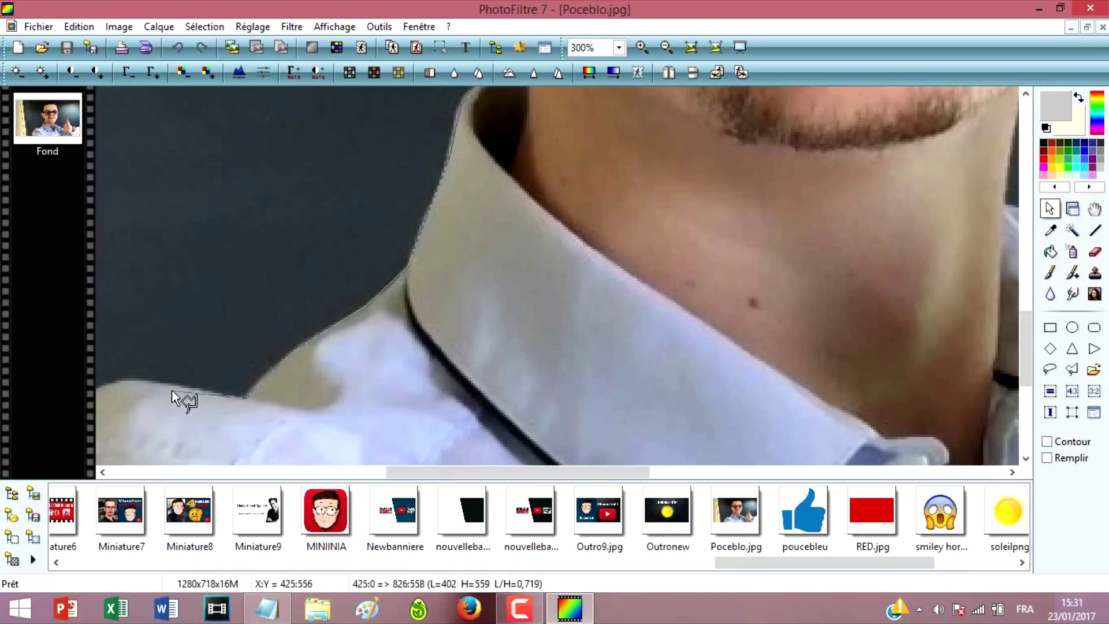
left_click(122, 381)
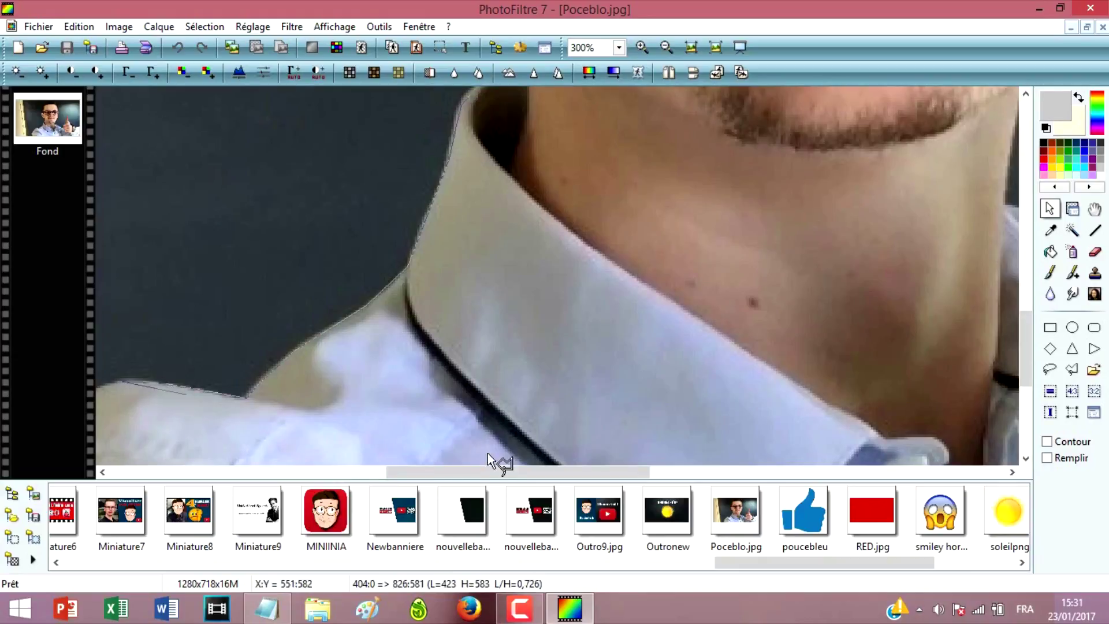
mouse_move(491, 472)
left_mouse_down()
mouse_move(346, 472)
mouse_move(295, 491)
left_mouse_up()
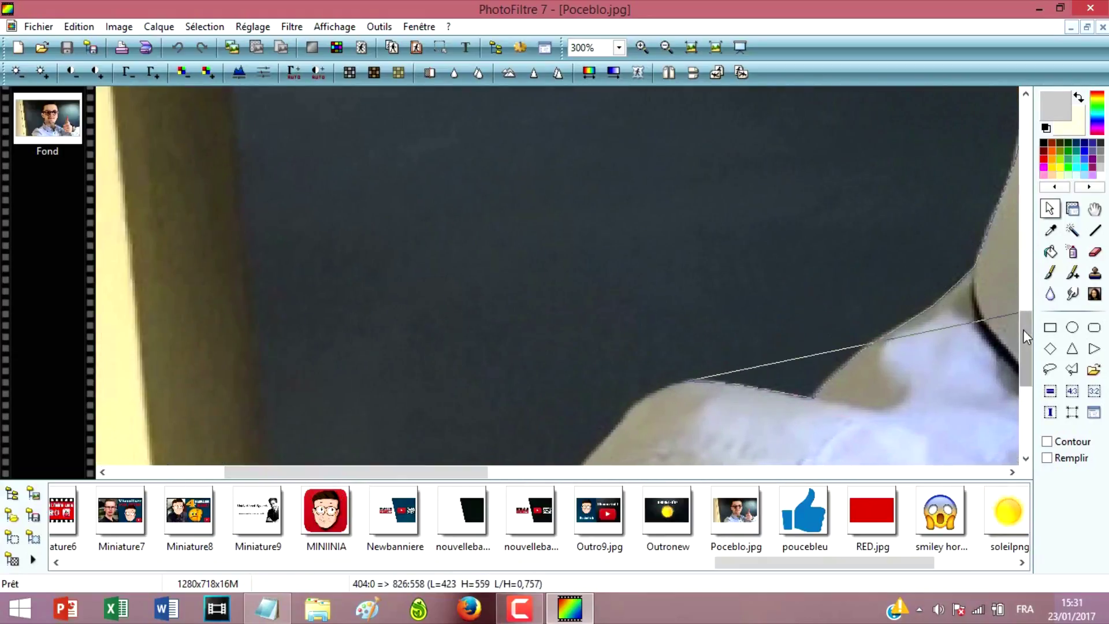
left_click_drag(1023, 329, 1023, 379)
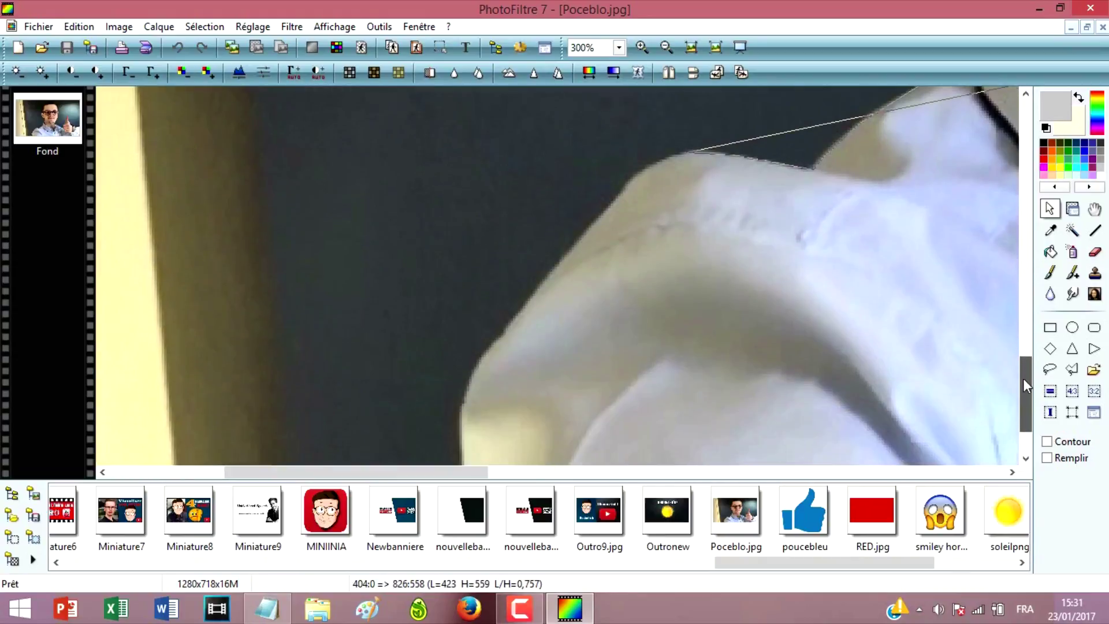
left_click(633, 178)
left_click(588, 230)
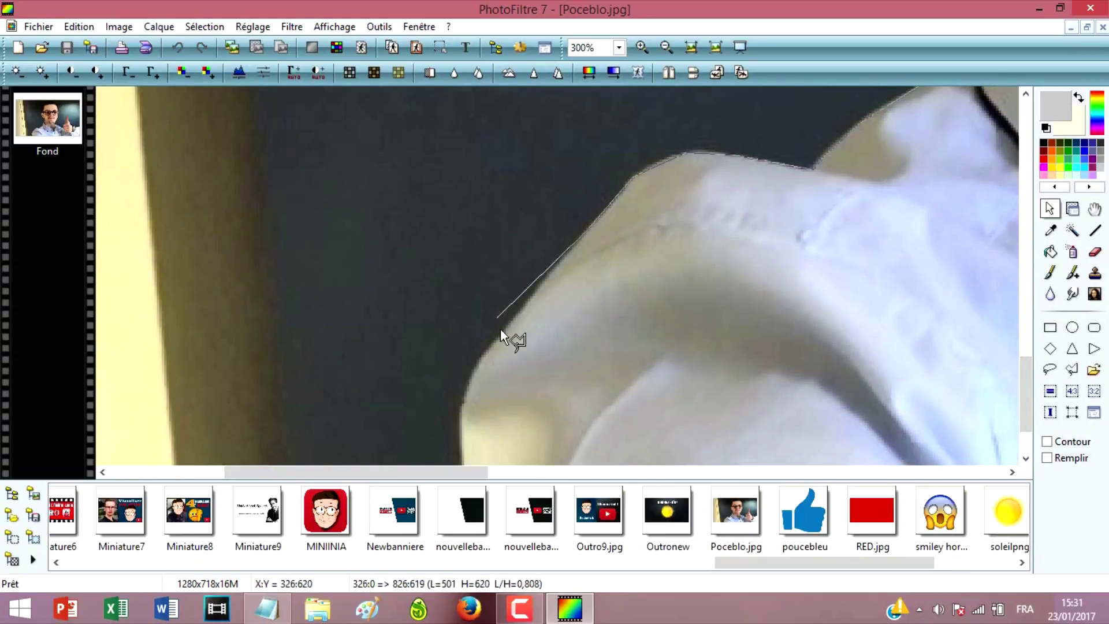
left_click(509, 329)
left_click(465, 411)
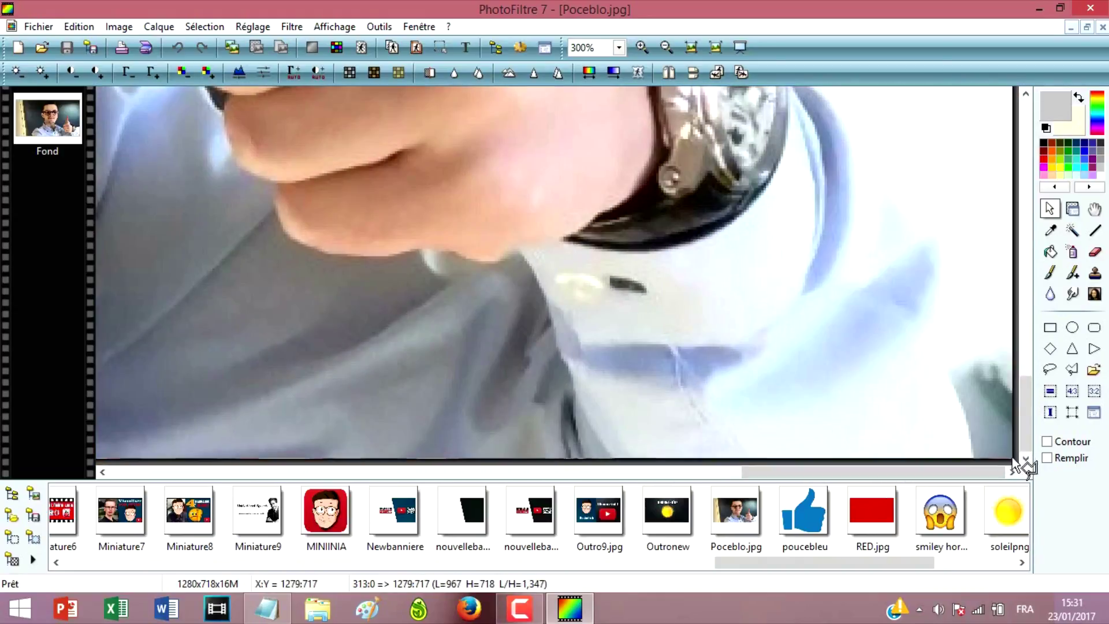
Run the lasso outline to the photo's lower corner beside the raised forearm, then up the sleeve to the watch
left_click(1017, 462)
scroll(1023, 347, "up", 3)
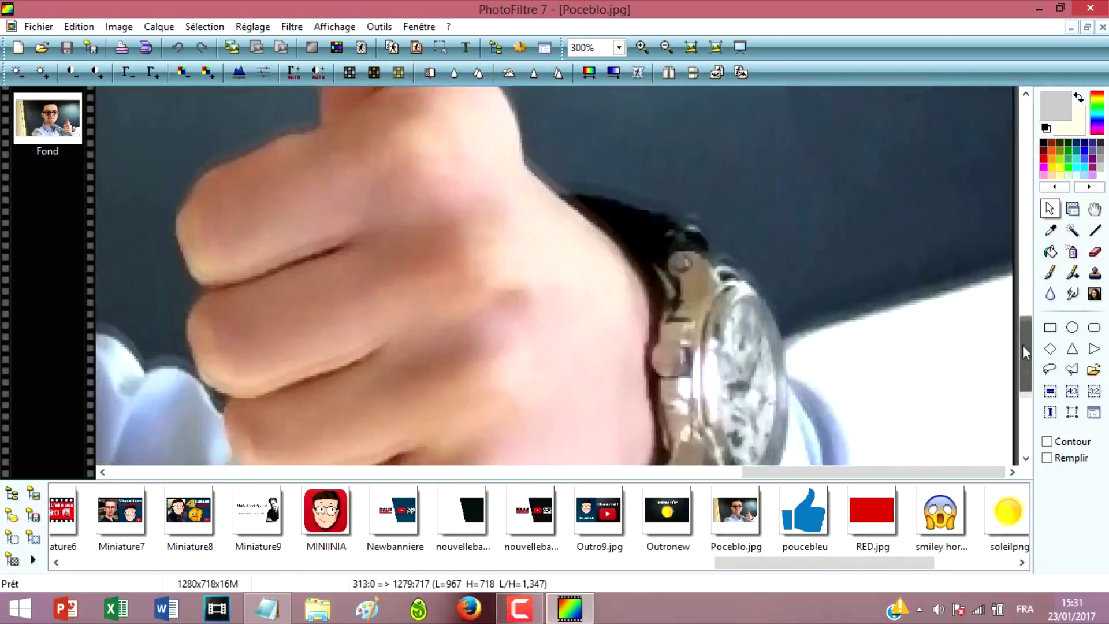
scroll(1022, 347, "down", 2)
left_click(1000, 376)
left_click(865, 207)
left_click(788, 160)
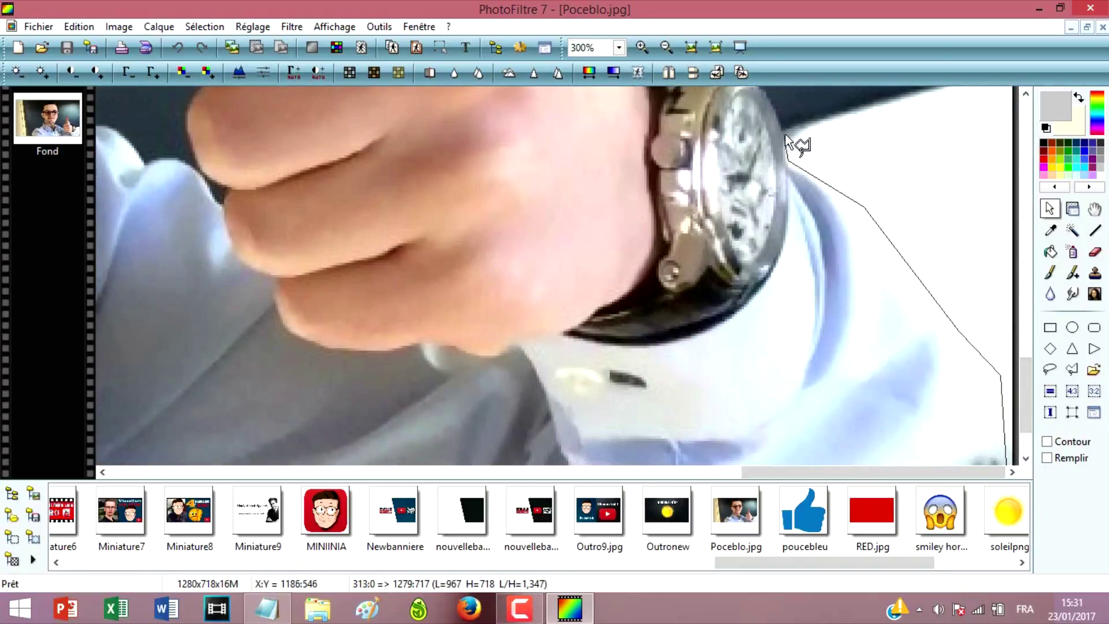
Trace the lasso outline around the outer edge of the watch to the wrist
scroll(788, 173, "up", 3)
left_click(601, 204)
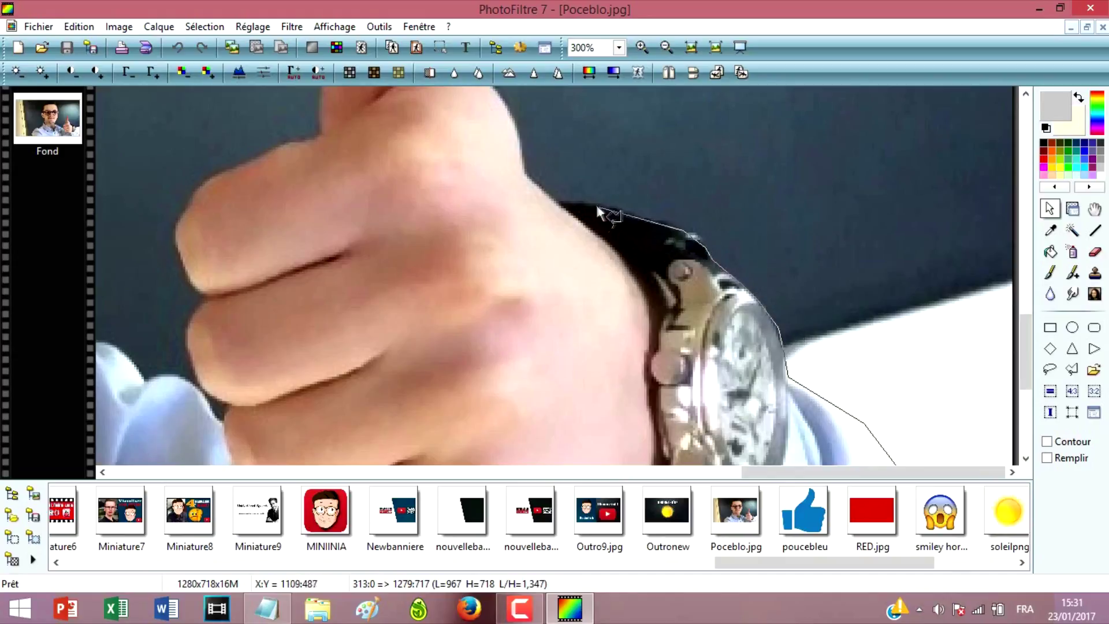
left_click(558, 201)
Continue the lasso outline up the back of the hand and along the outer side of the thumb to its tip
scroll(532, 184, "up", 3)
left_click(522, 376)
left_click(513, 326)
left_click(474, 282)
left_click(449, 249)
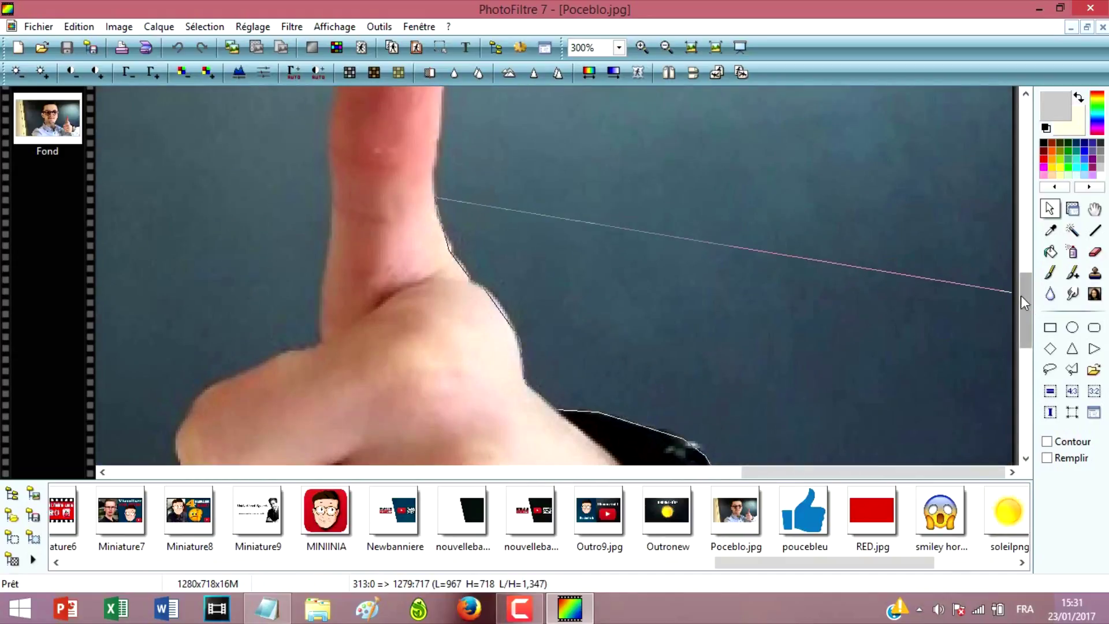
scroll(1026, 289, "up", 3)
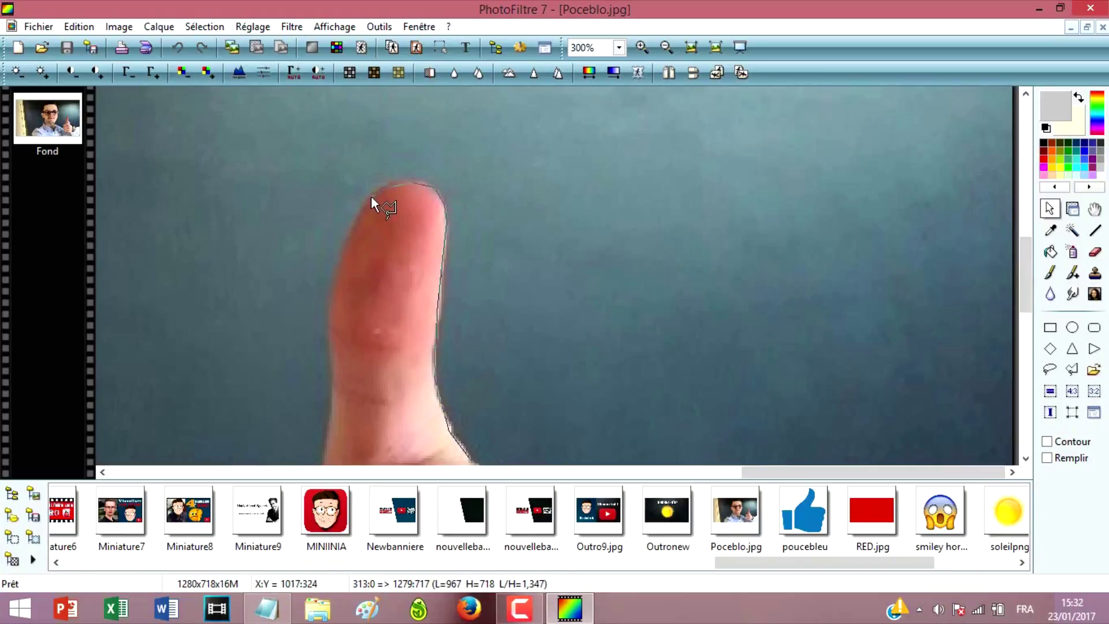
Trace the lasso outline down the inner side of the thumb and around the knuckle of the uppermost folded finger
left_click(332, 297)
scroll(970, 262, "down", 3)
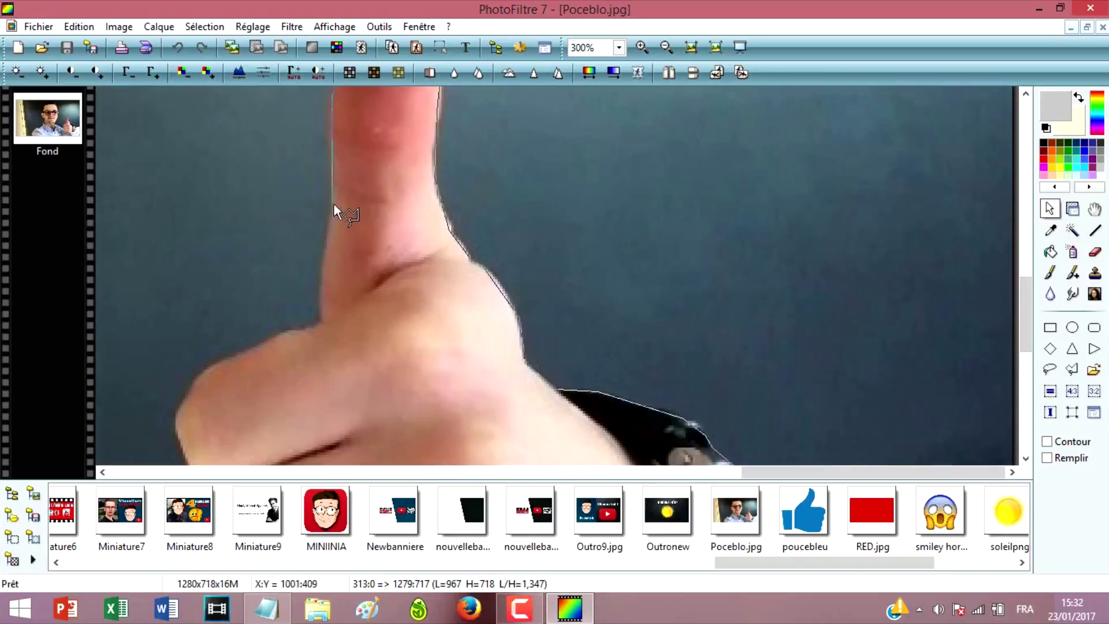
left_click(322, 326)
left_click(205, 369)
left_click(175, 423)
left_click_drag(1025, 333, 1026, 375)
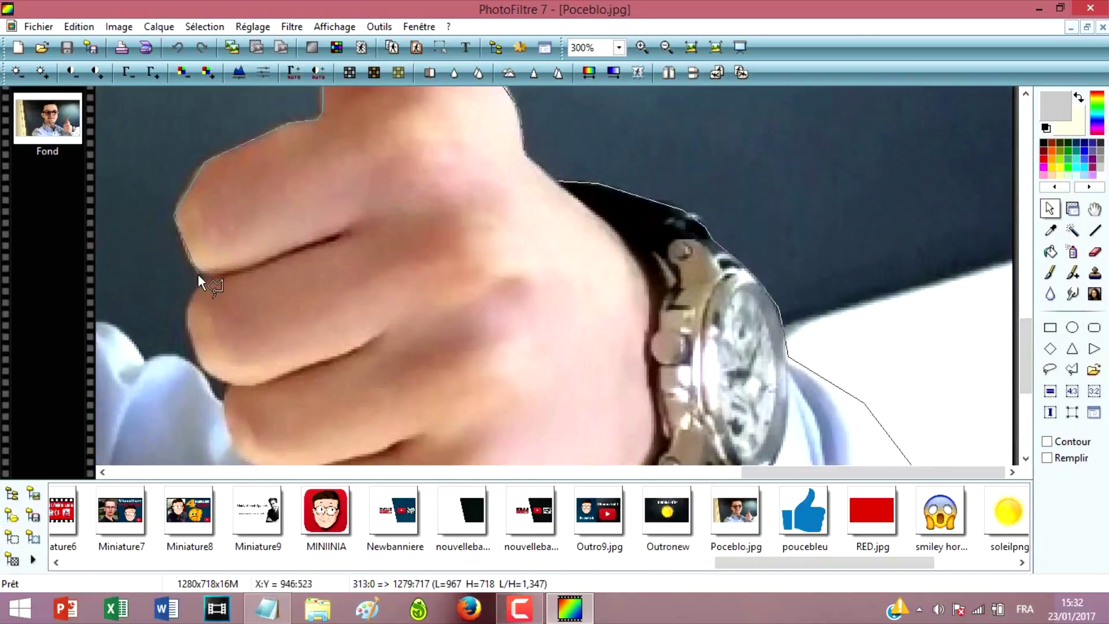
Continue the lasso outline around the second folded finger down to the start of the next one
left_click(203, 276)
left_click(187, 315)
left_click(205, 370)
left_click(225, 381)
left_click(222, 400)
Trace the lasso outline along the shirt sleeve and shoulder behind the fist up to the side of the neck
left_click(189, 364)
left_click(147, 358)
left_click_drag(808, 471, 590, 472)
left_click(883, 329)
left_click(859, 321)
left_click(832, 289)
left_click(756, 270)
left_click(632, 191)
left_click(529, 170)
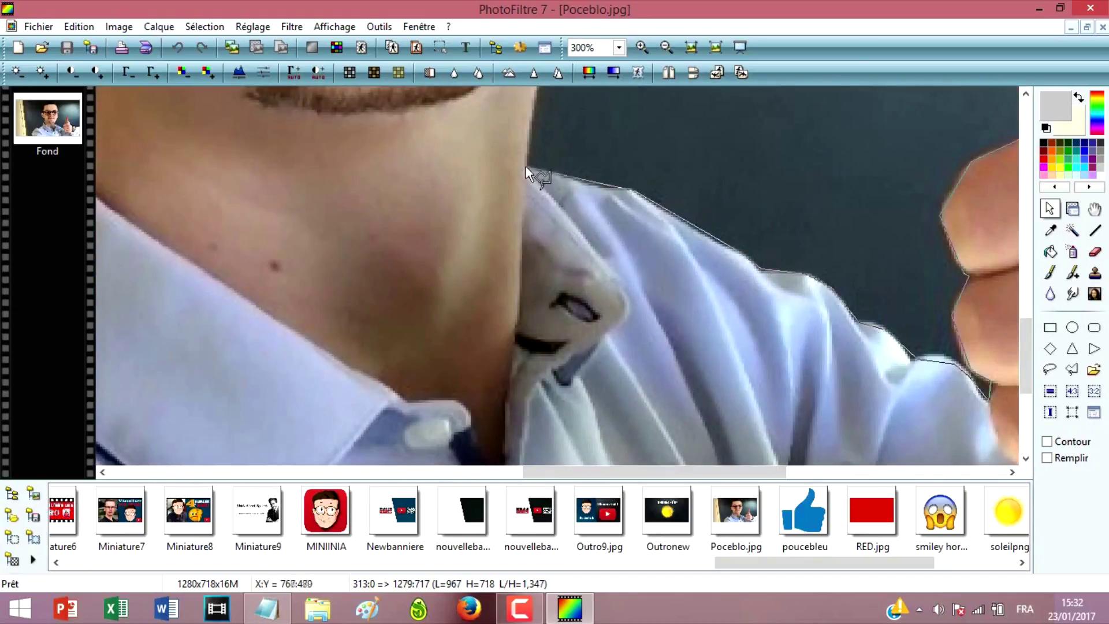
Continue the lasso outline up the neck and jaw and around the ear to just below the glasses
scroll(578, 231, "up", 5)
left_click(607, 349)
left_click(644, 222)
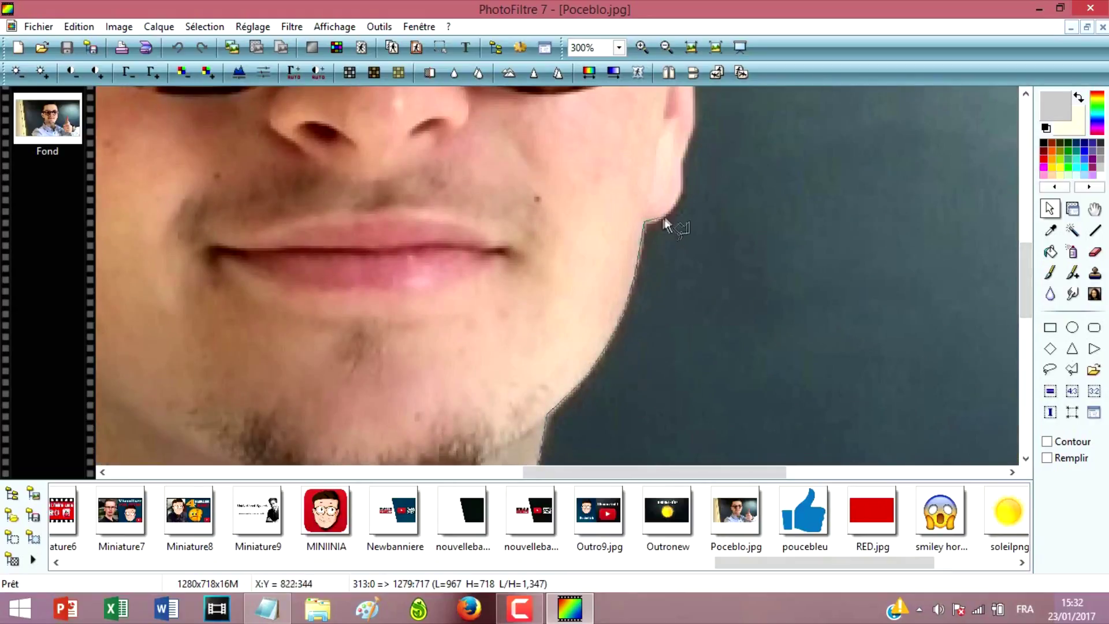
left_click(670, 215)
left_click(683, 160)
scroll(1007, 298, "up", 4)
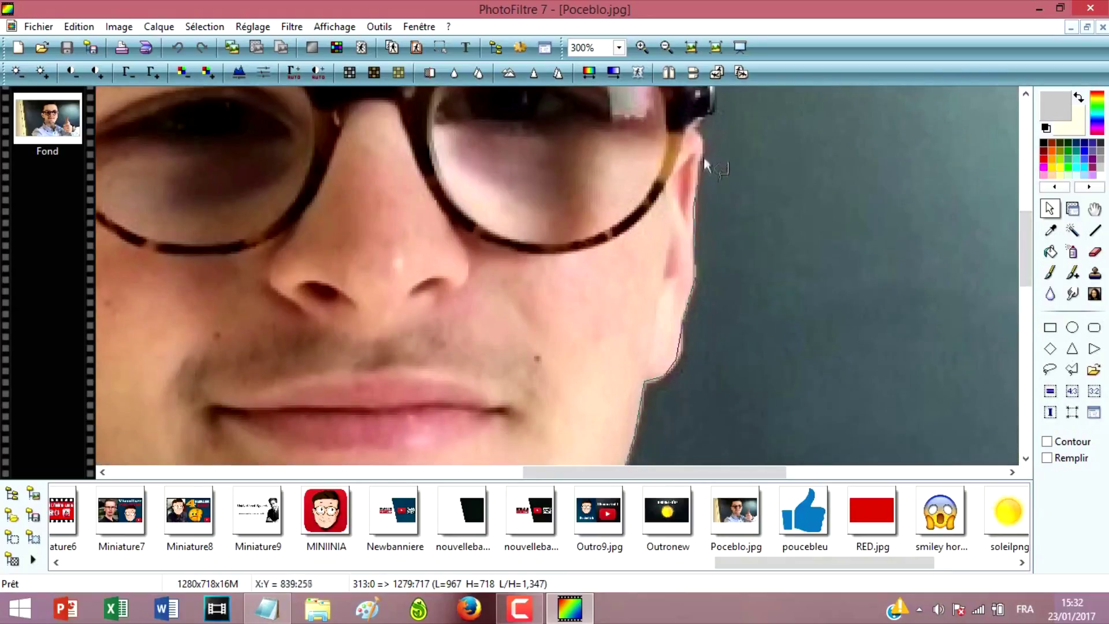
left_click(699, 133)
Trace around the glasses' hinge and up the hair at the temple, closing the selection at its starting point
scroll(1016, 234, "up", 2)
left_click(715, 183)
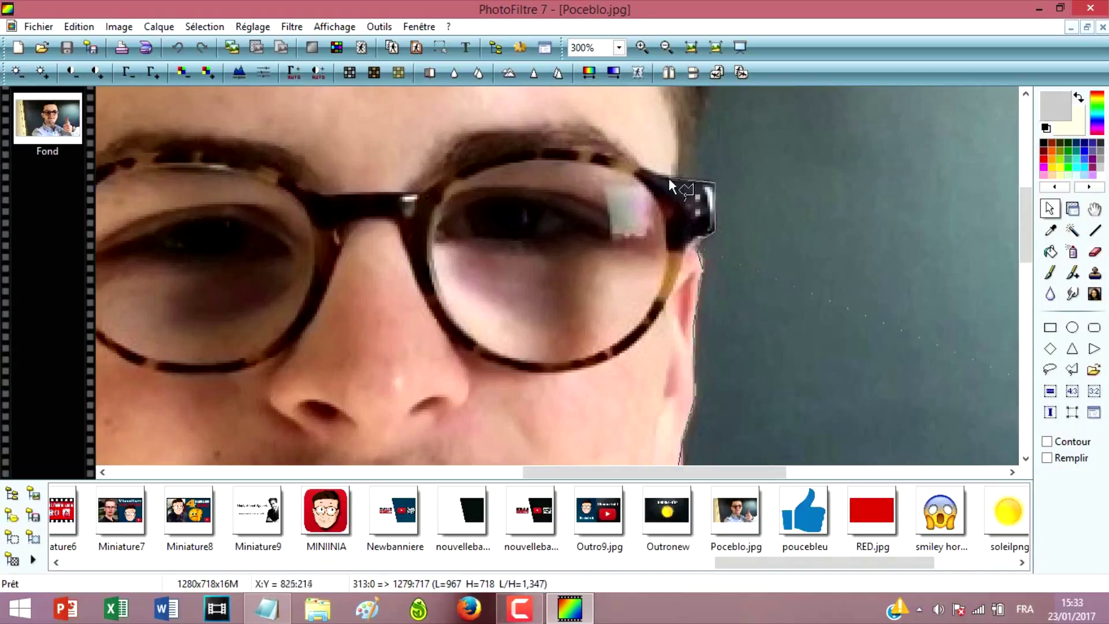
left_click(683, 176)
scroll(1017, 203, "up", 3)
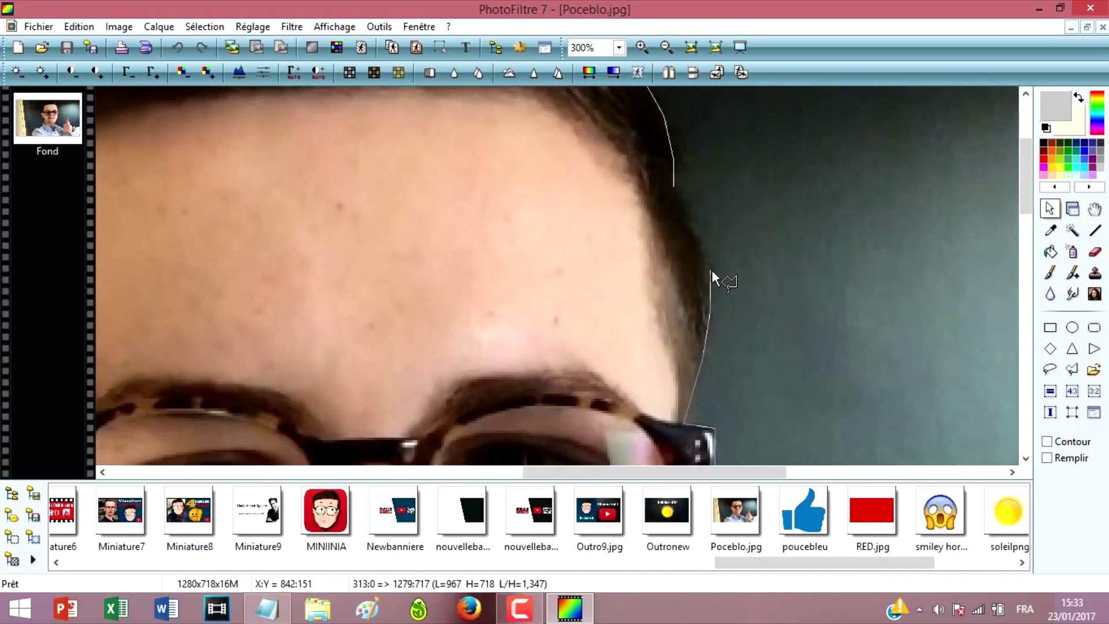
double_click(673, 190)
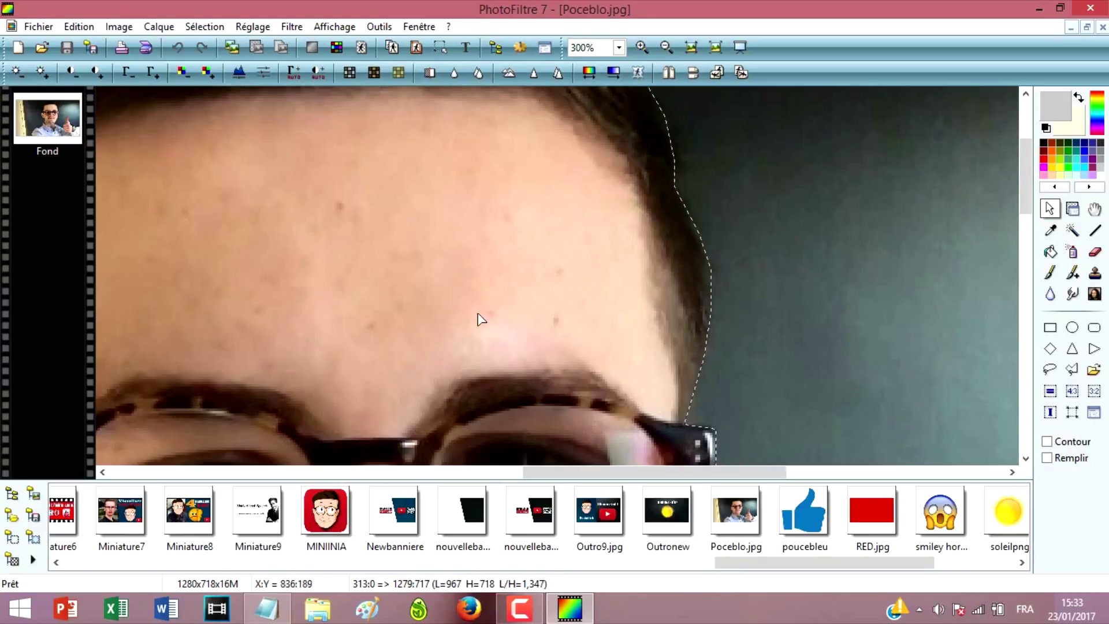
Copy the selected man and minimise the Poceblo photo's window
right_click(448, 306)
left_click(489, 86)
left_click(1071, 27)
Create a new blank image of 2000 by 2000 pixels with a white background
left_click(26, 28)
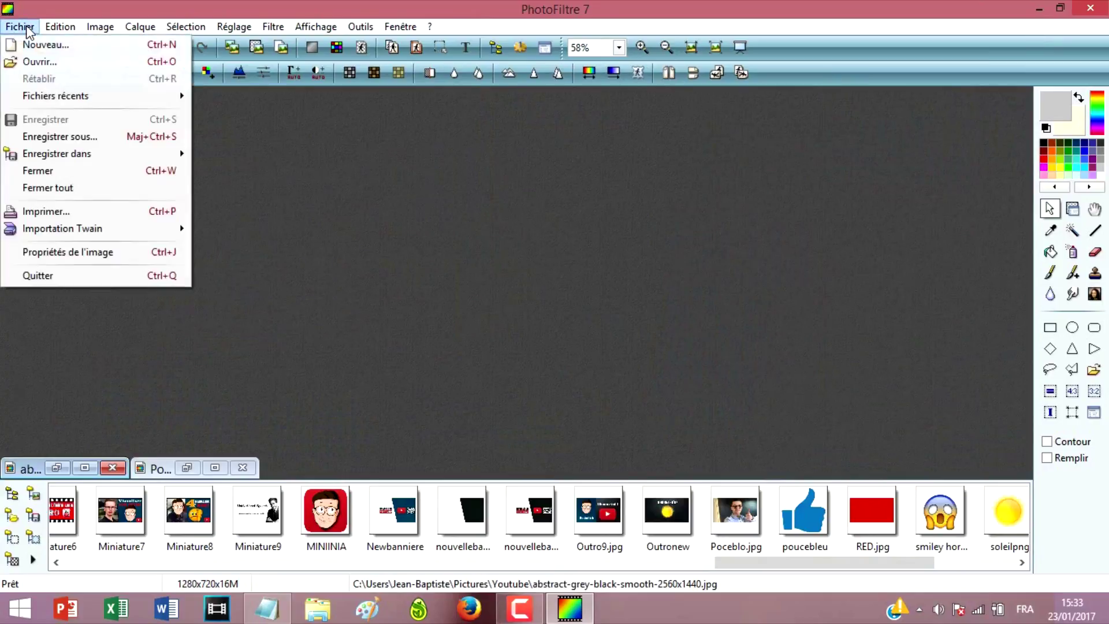
left_click(26, 45)
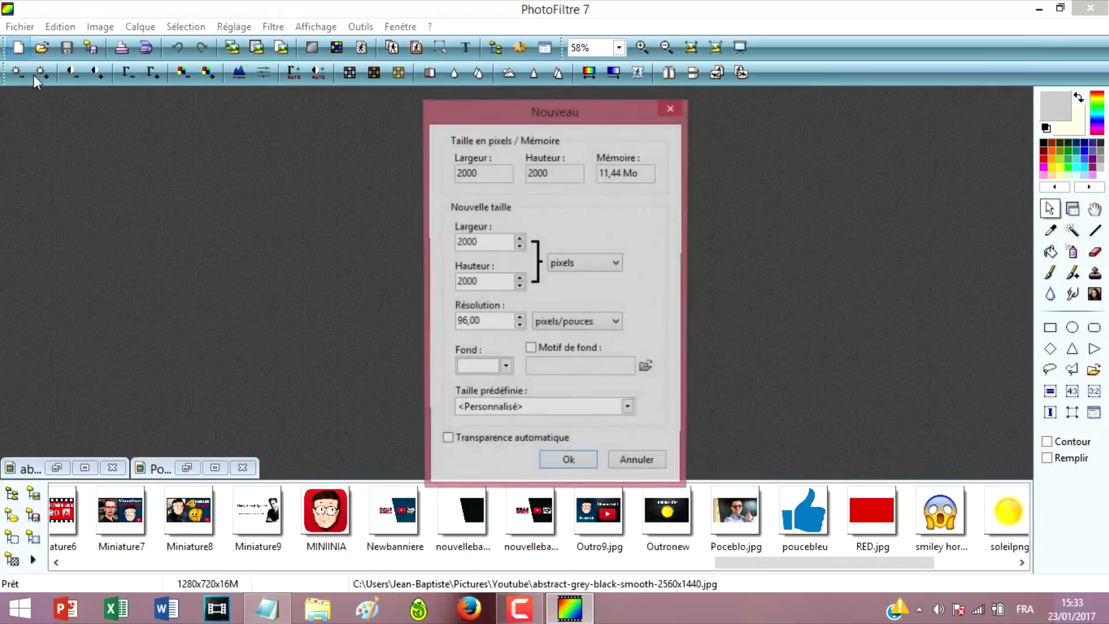
left_click(568, 464)
Paste the cut-out man into the new image and move him down to the image's bottom edge
right_click(267, 342)
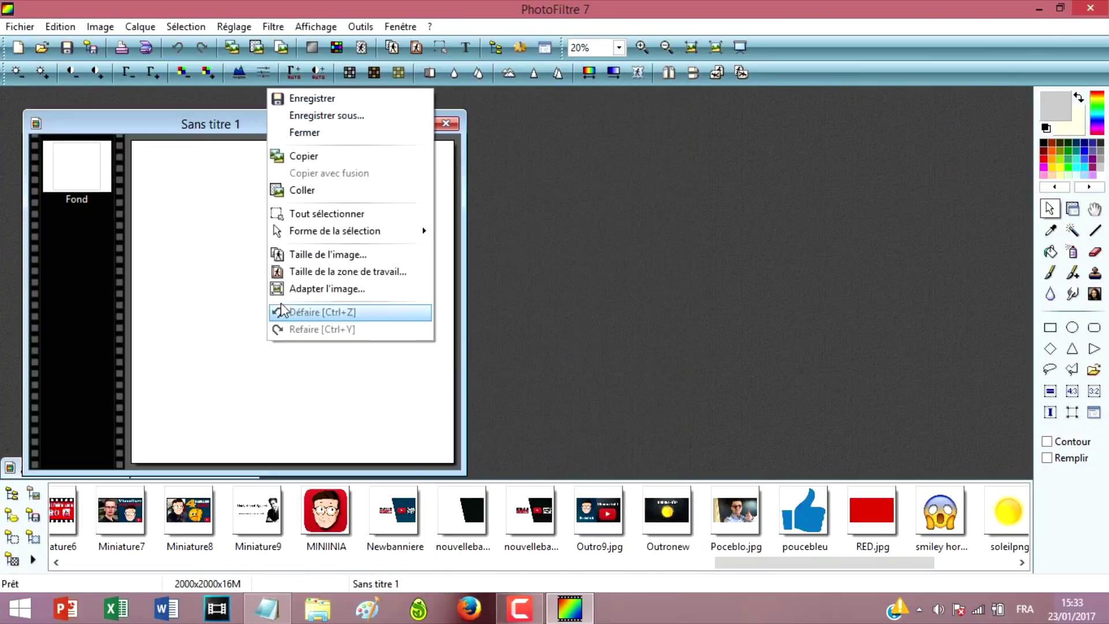
left_click(302, 190)
left_click_drag(286, 320, 340, 419)
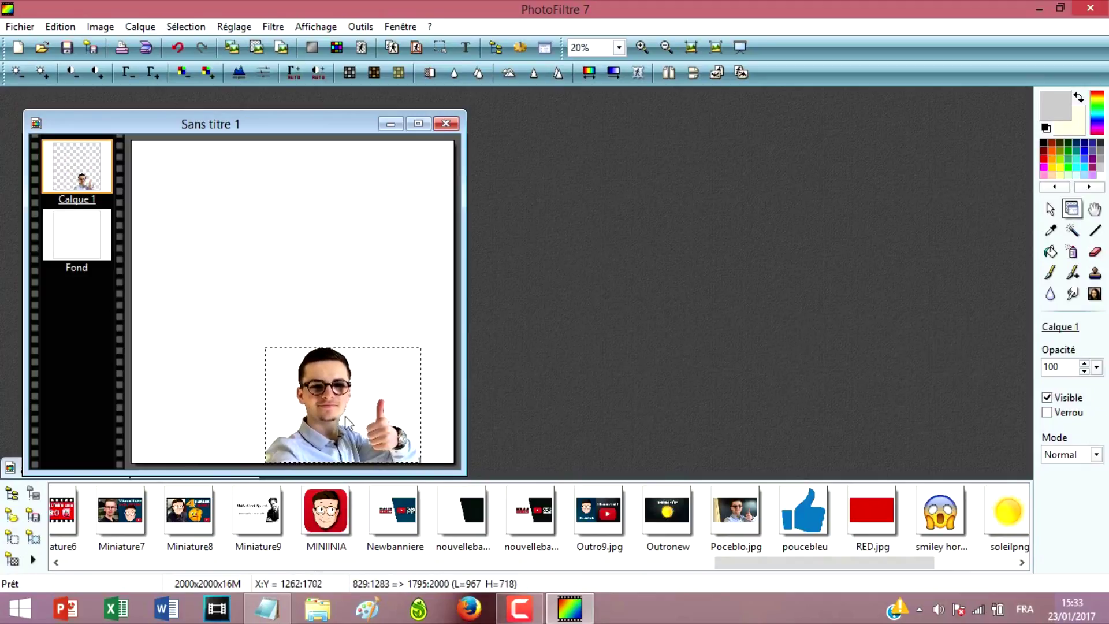
scroll(361, 420, "down", 1)
scroll(361, 420, "up", 2)
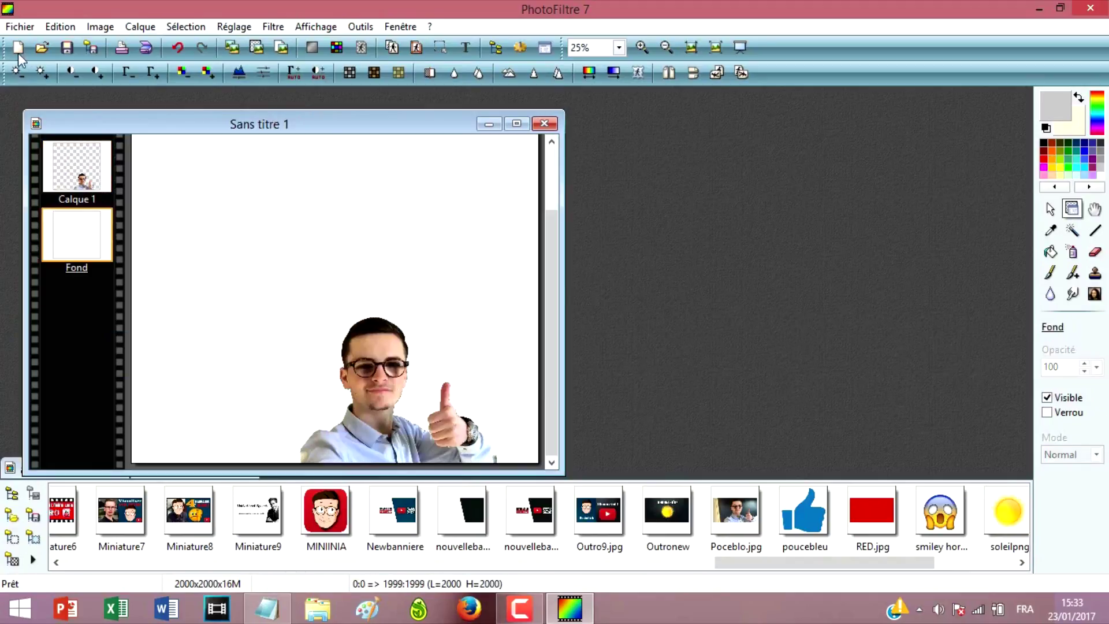
Start saving the image under a new name and choose the Youtube folder in the Images library
left_click(20, 27)
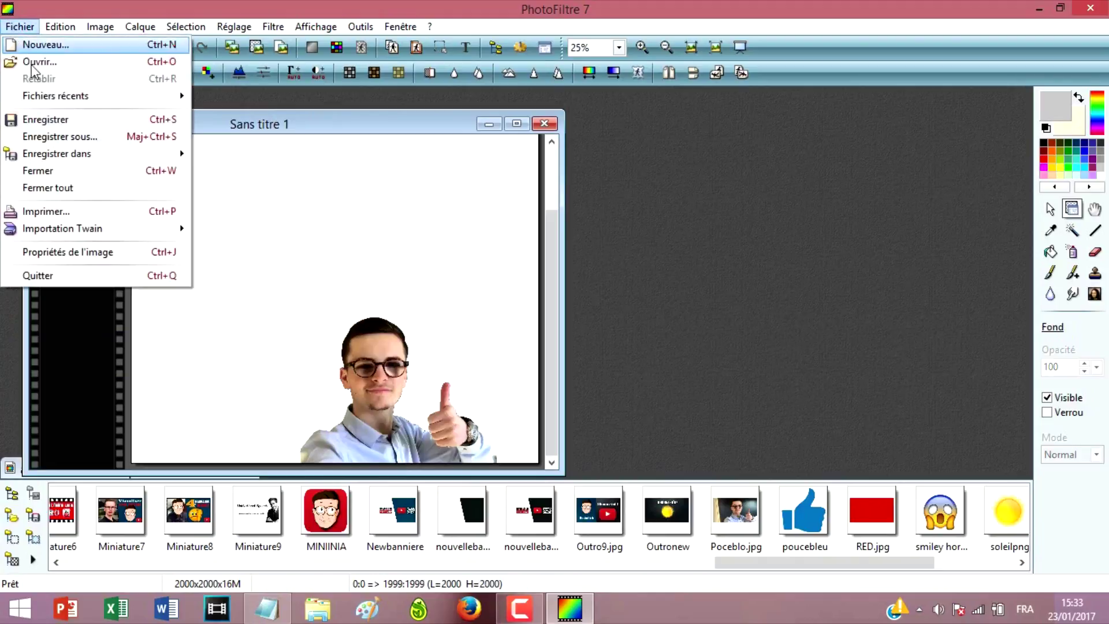
left_click(60, 136)
left_click(296, 263)
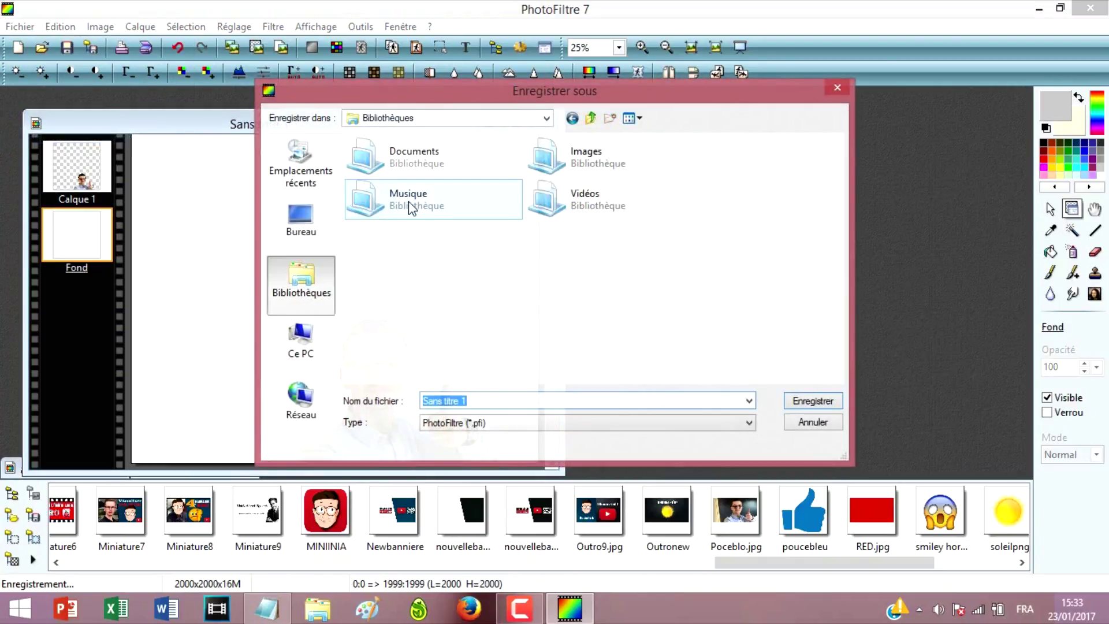
left_click(594, 164)
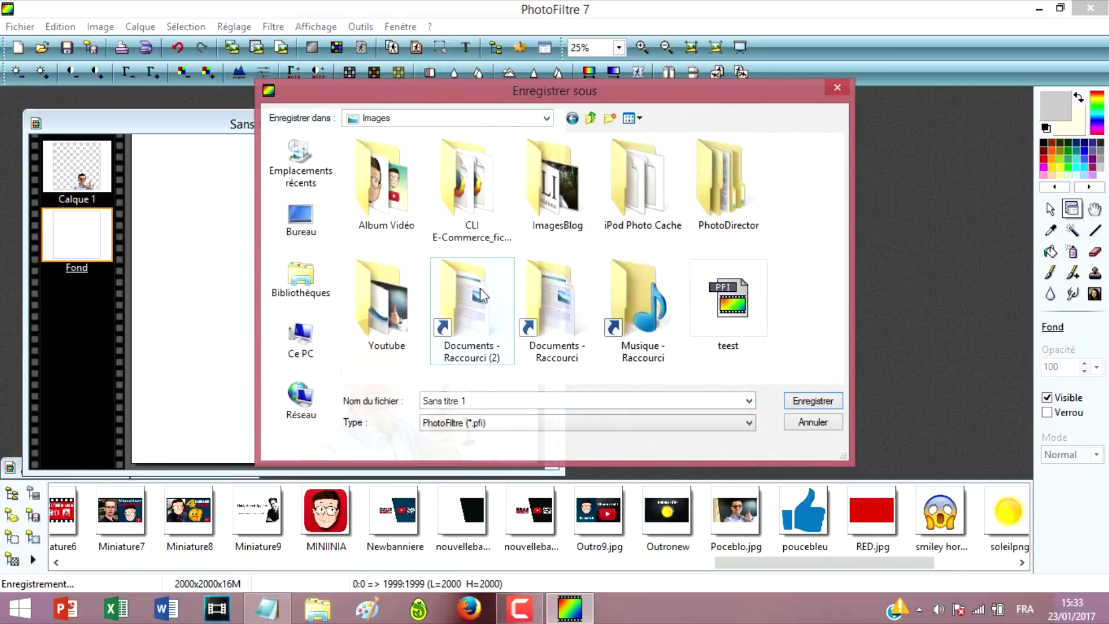
double_click(404, 324)
Save the image in PNG format as "Sans titre1.png", accepting that layers are not kept
left_click(462, 423)
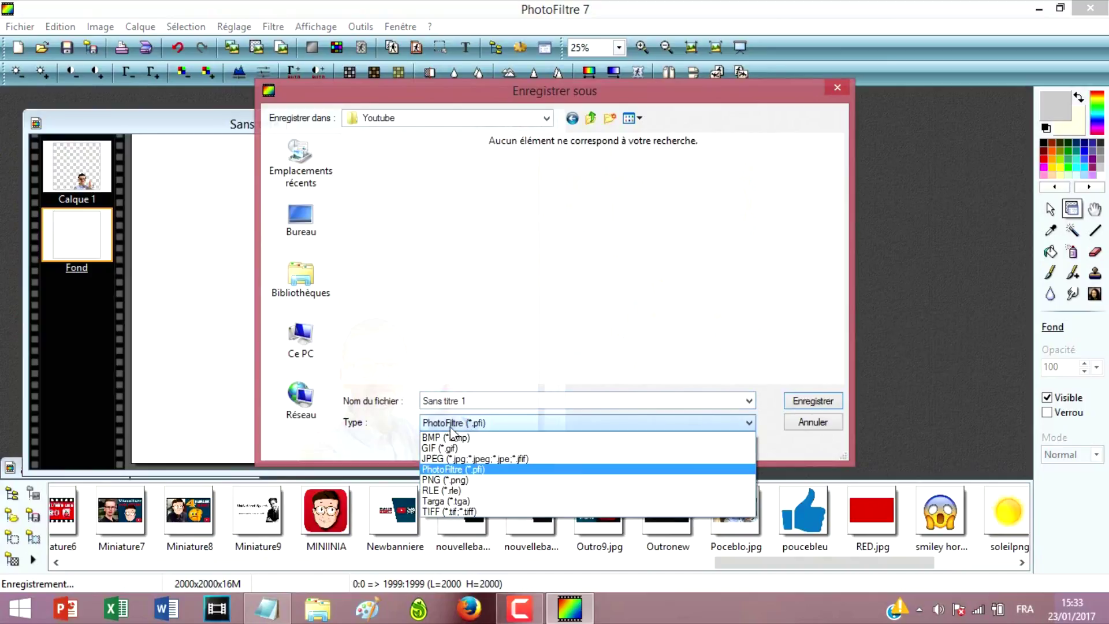
left_click(459, 422)
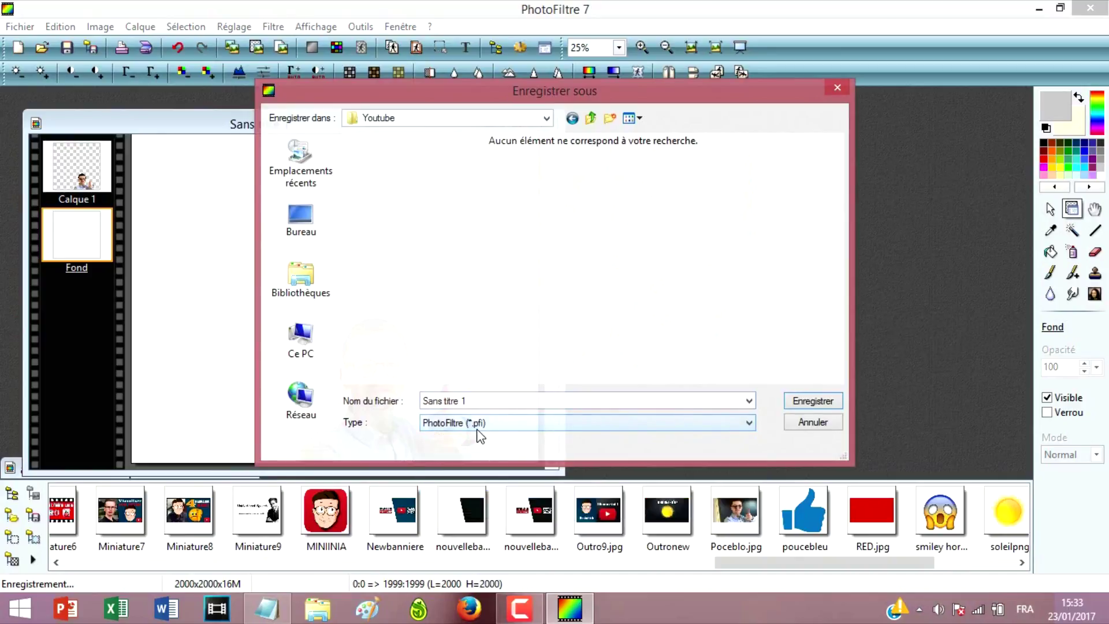
left_click(478, 423)
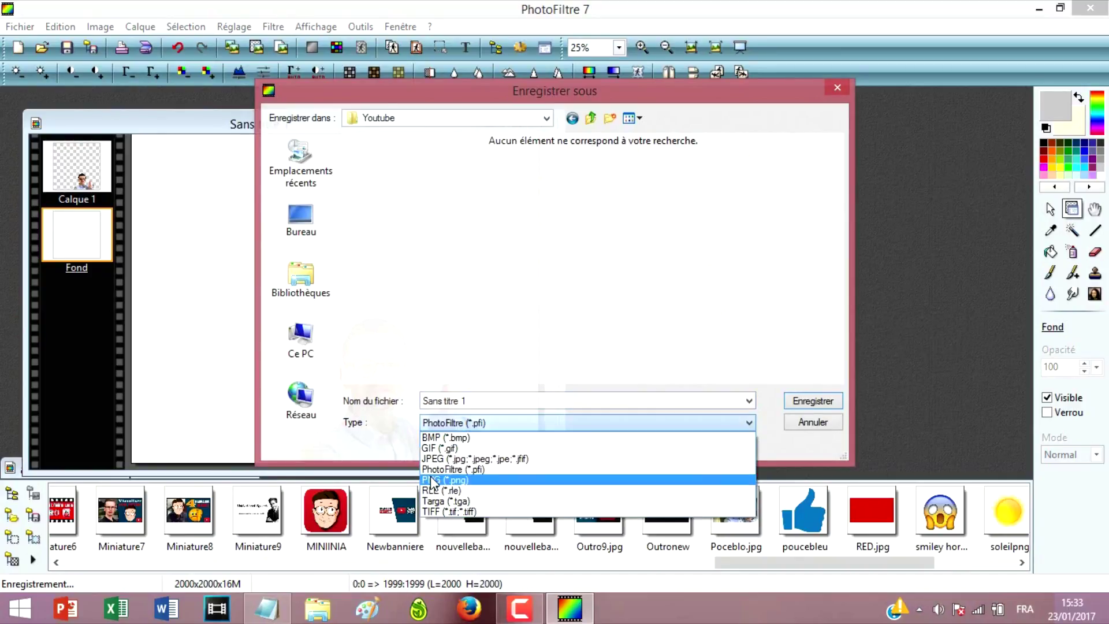
left_click(456, 486)
left_click(462, 400)
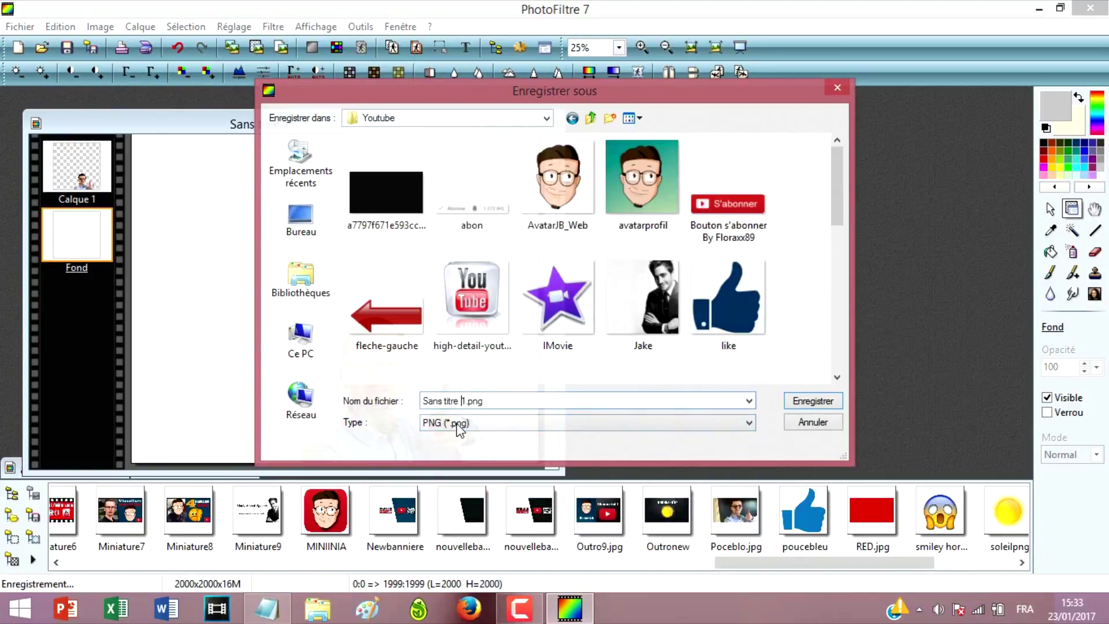
key("Return")
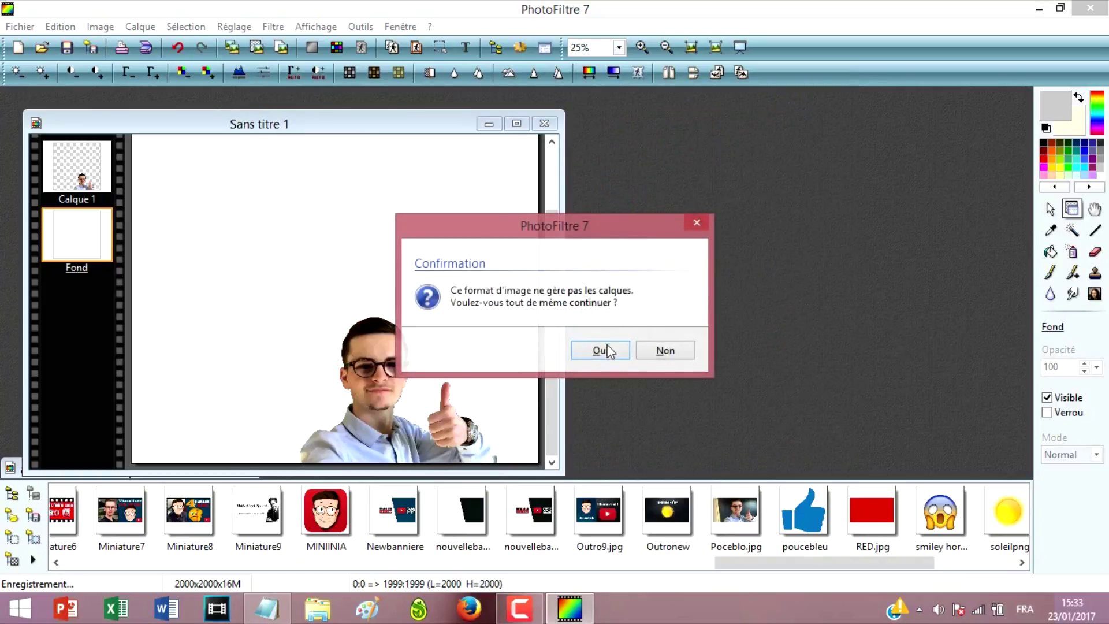
left_click(600, 350)
left_click(606, 335)
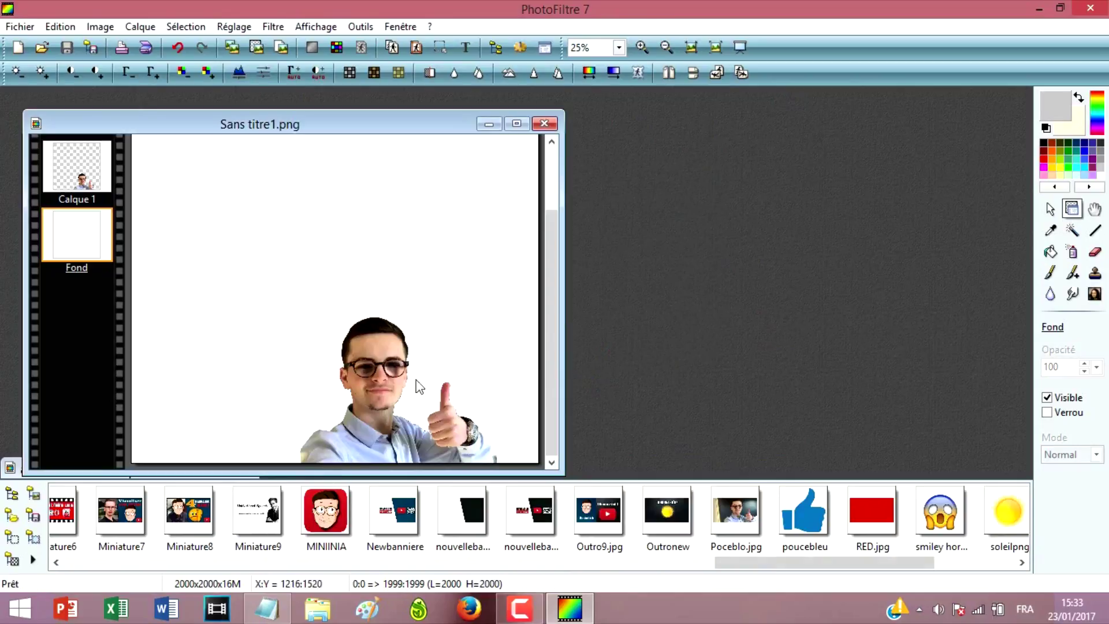
Close the saved PNG image and restore the minimised window of the dark abstract background
left_click(553, 121)
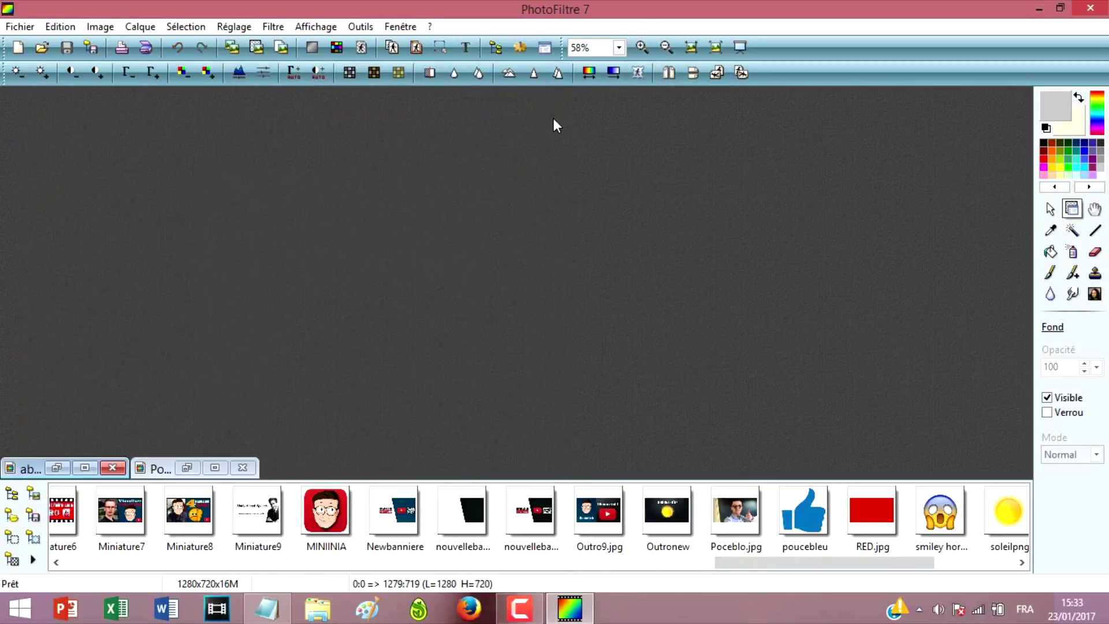
left_click(85, 467)
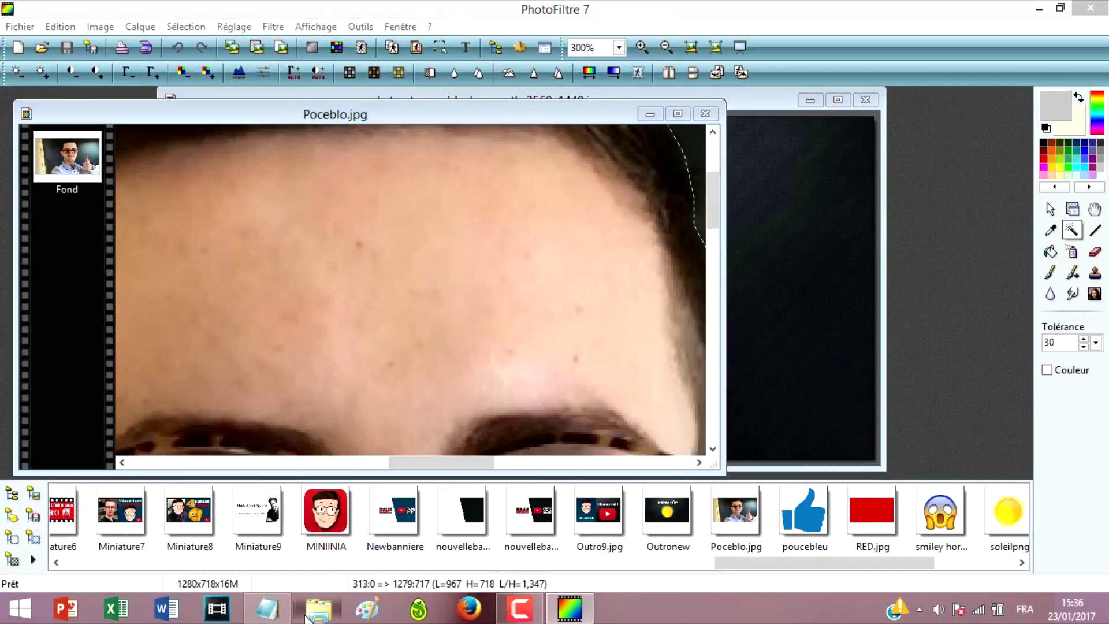
Open "Sans titre1" from the Youtube folder of the Images library by bringing the file from the file explorer into PhotoFiltre
key("super+e")
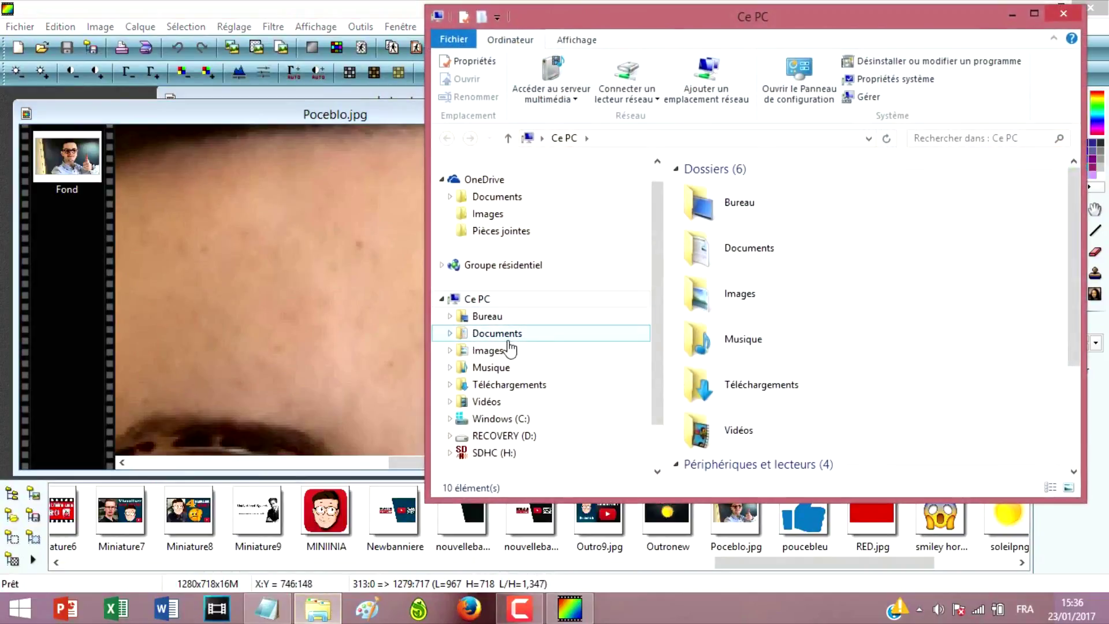
left_click(497, 350)
double_click(817, 324)
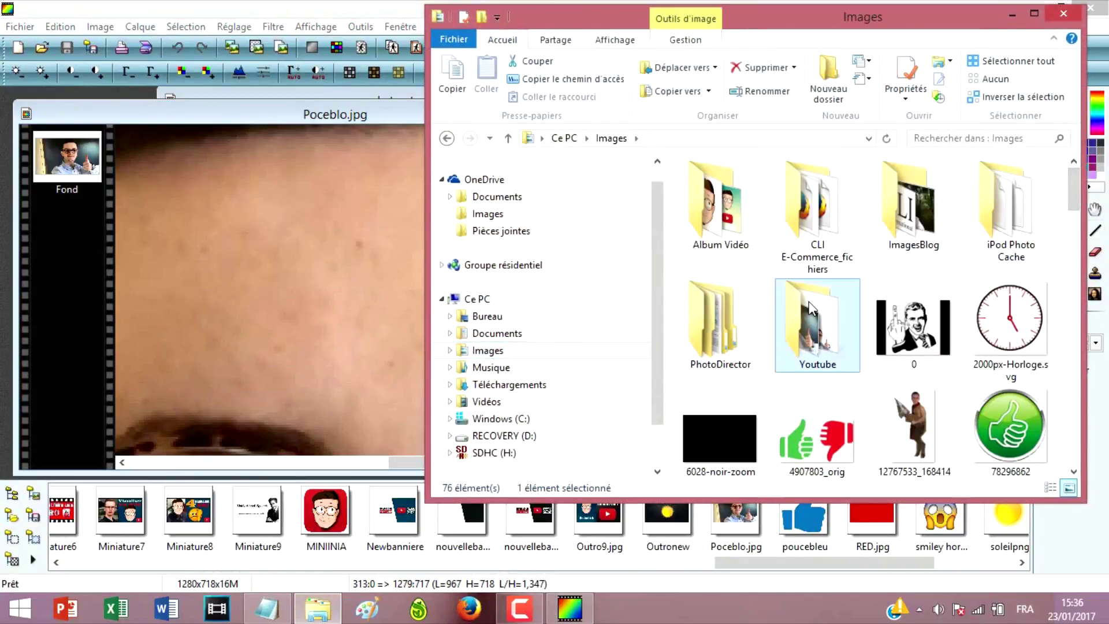
left_click(820, 289)
scroll(689, 306, "down", 15)
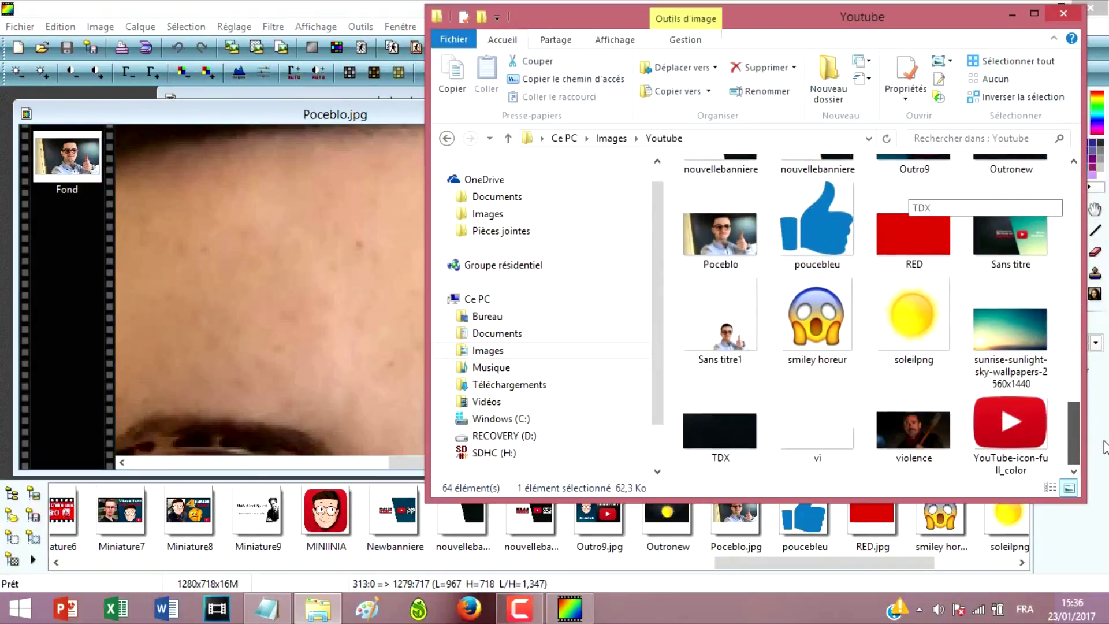
left_click_drag(688, 306, 45, 82)
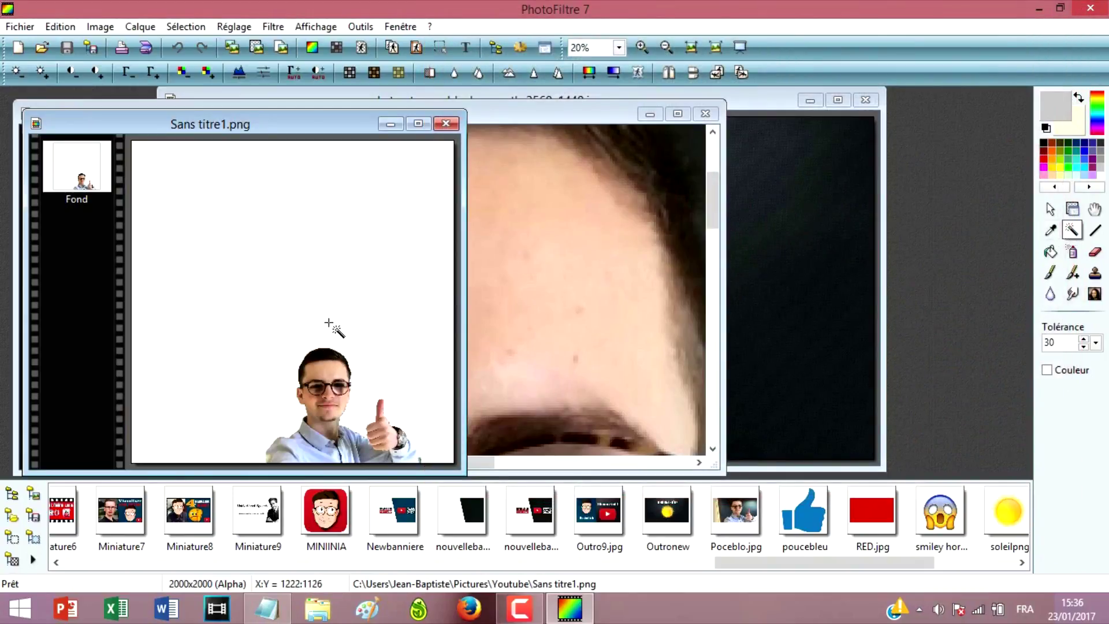
Select the white background around the man, invert the selection and dilate it by a width of 8
left_click(381, 325)
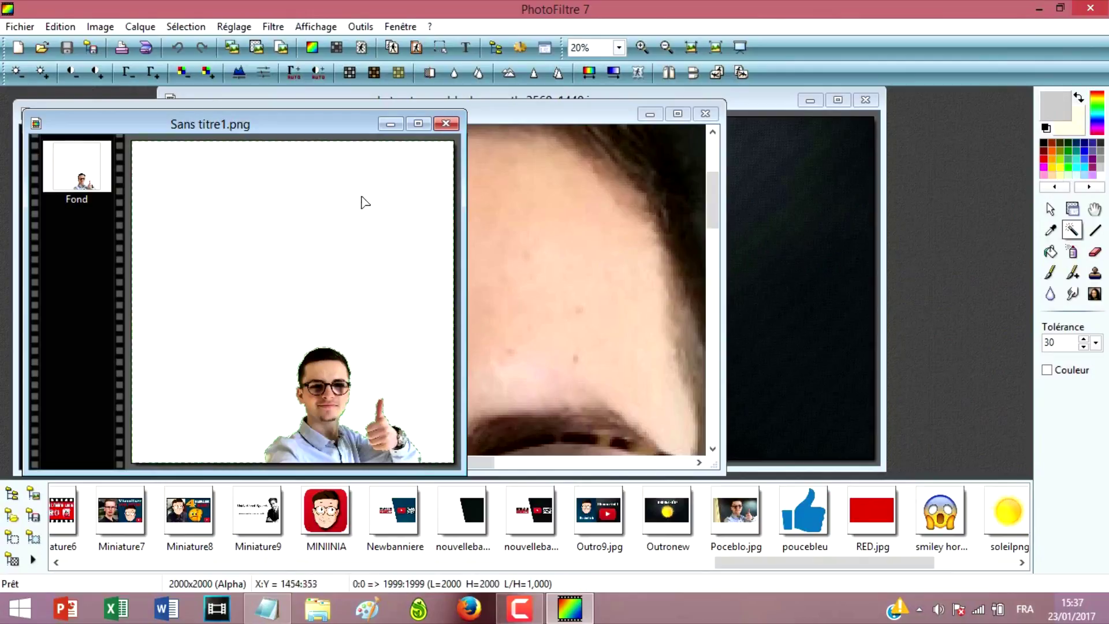
right_click(395, 337)
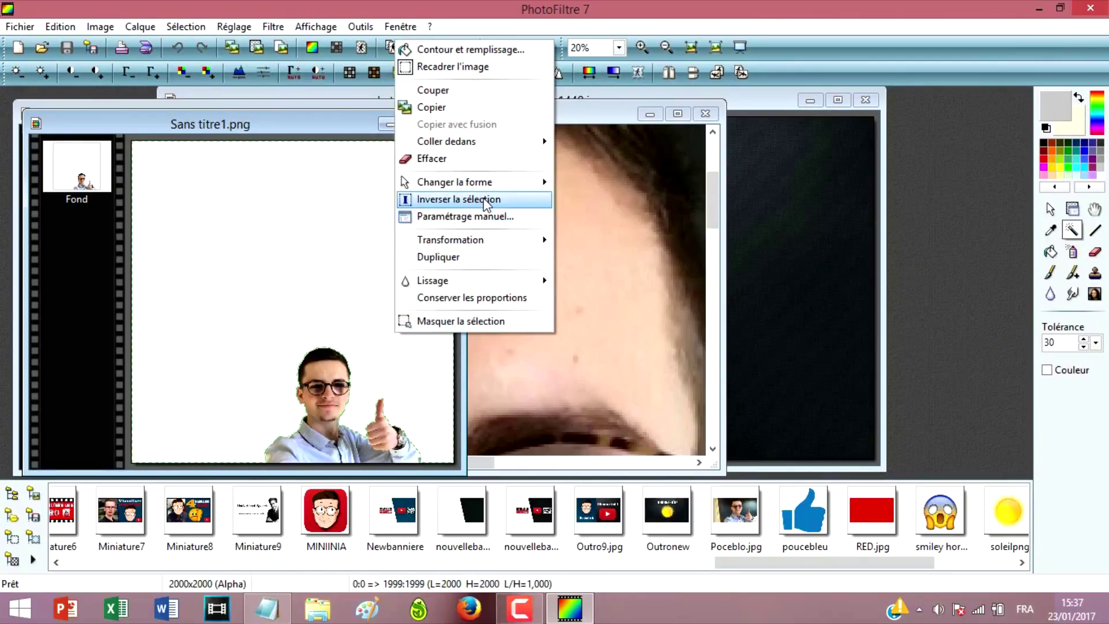
left_click(483, 201)
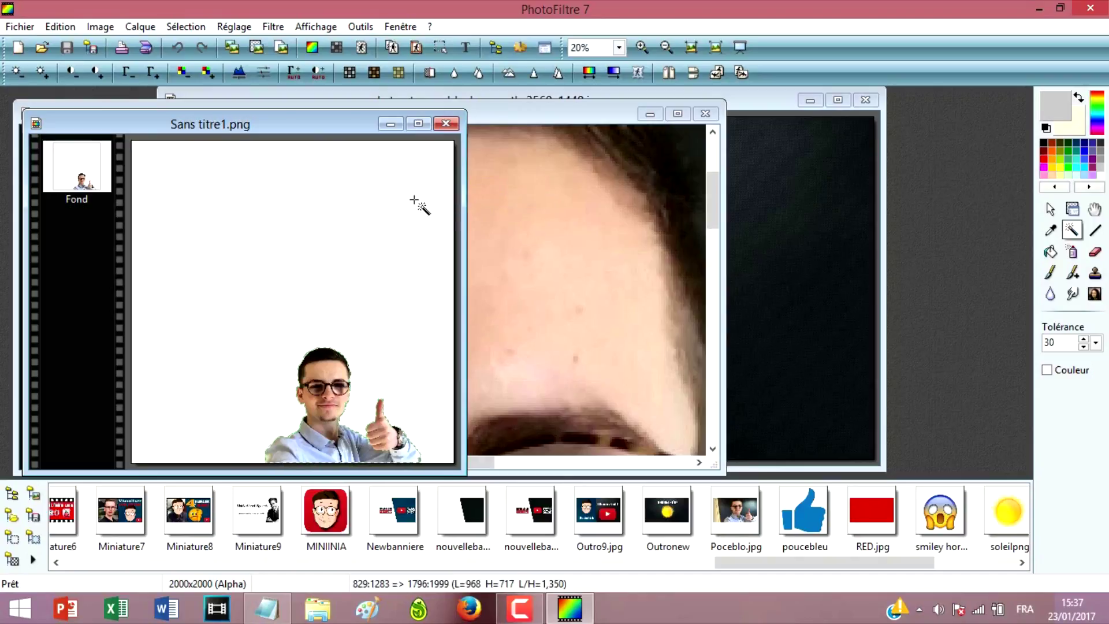
left_click(180, 26)
left_click(207, 211)
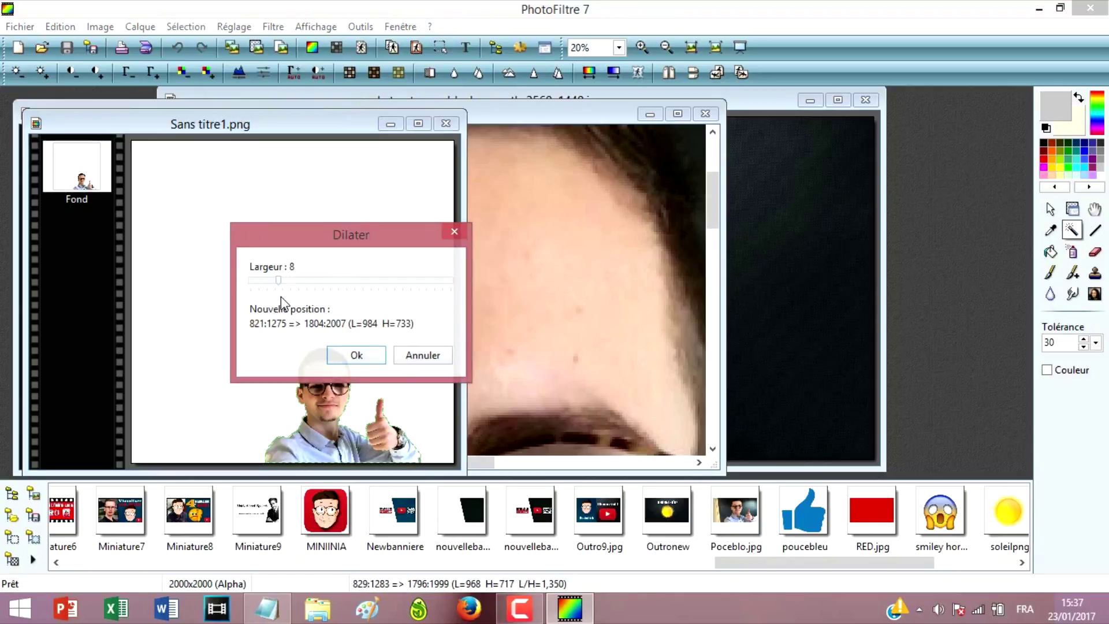
left_click(356, 355)
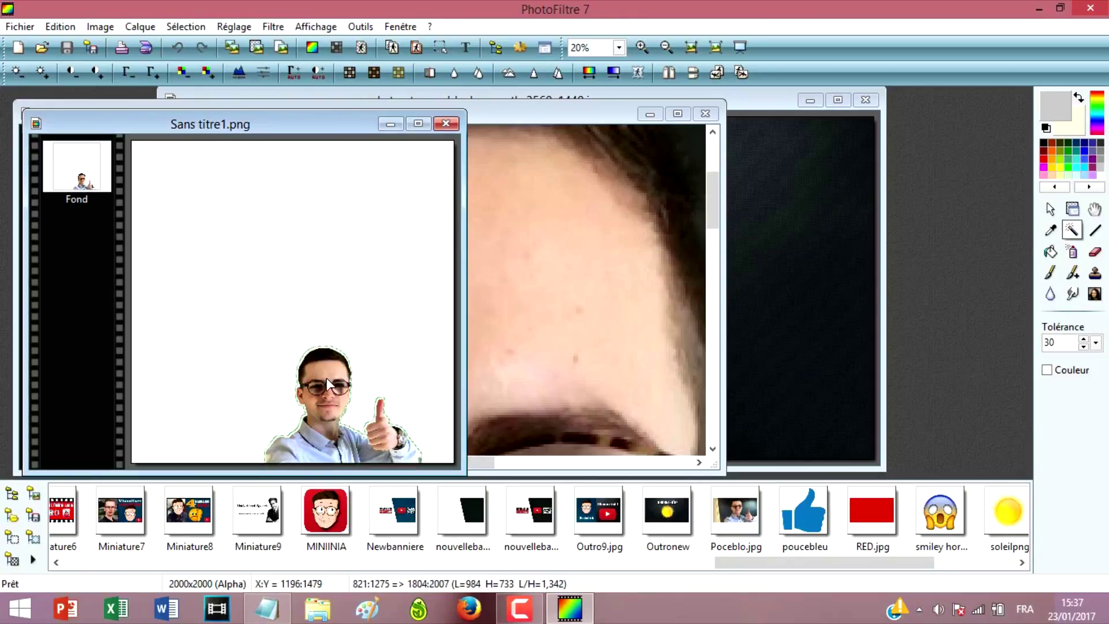
Copy the selected man, paste him into the dark abstract image and align him with its lower-left corner
scroll(341, 359, "up", 1)
right_click(354, 350)
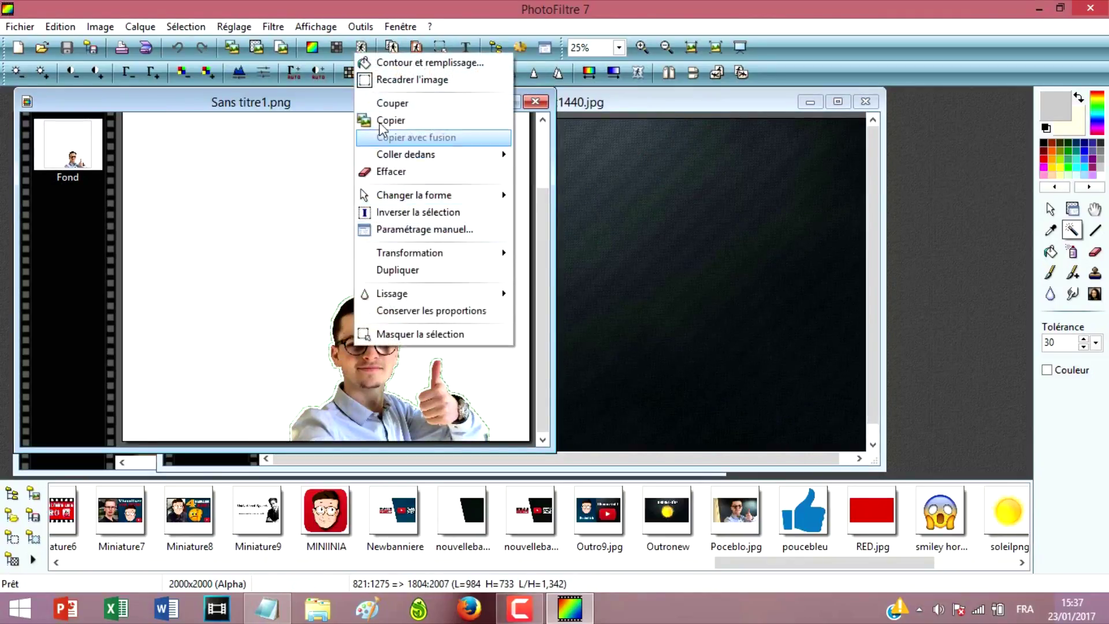
left_click(393, 136)
right_click(658, 333)
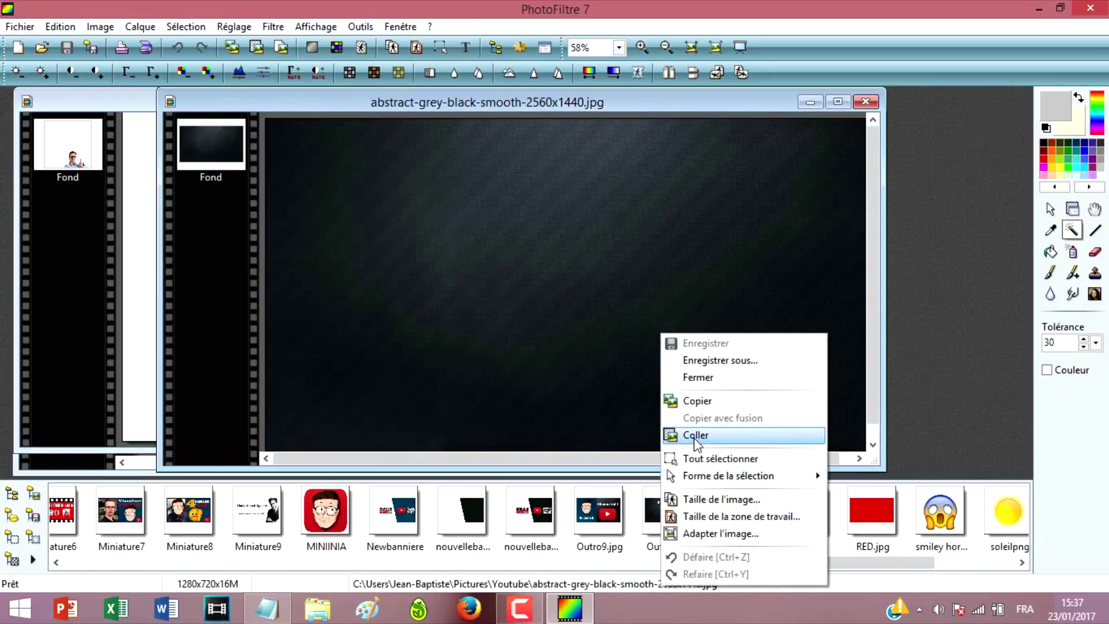
left_click(682, 365)
left_click_drag(482, 327, 413, 316)
left_click_drag(880, 173, 984, 175)
scroll(820, 190, "down", 2)
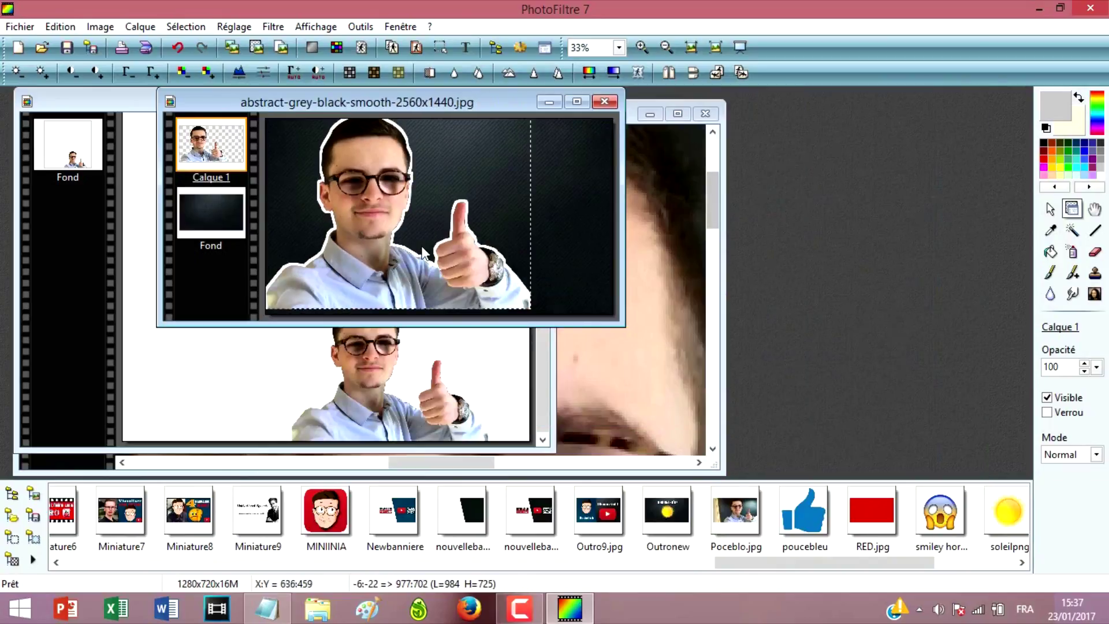
scroll(551, 254, "up", 1)
left_click_drag(393, 312, 397, 319)
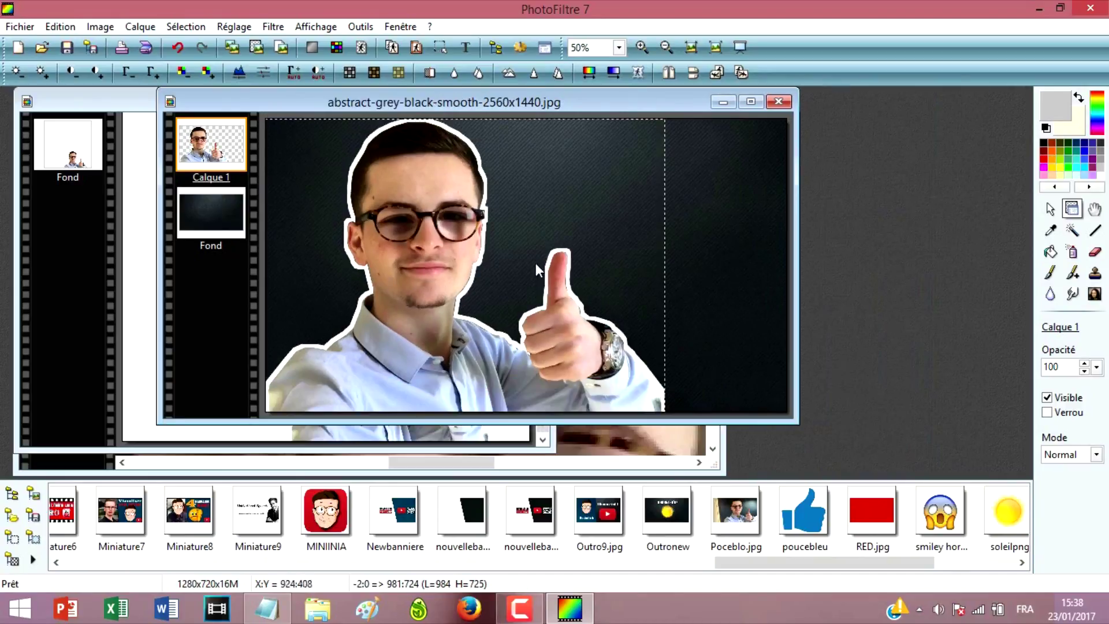
Shrink the man's layer to about 855 × 630 pixels and set it against the dark image's lower-left corner
right_click(440, 351)
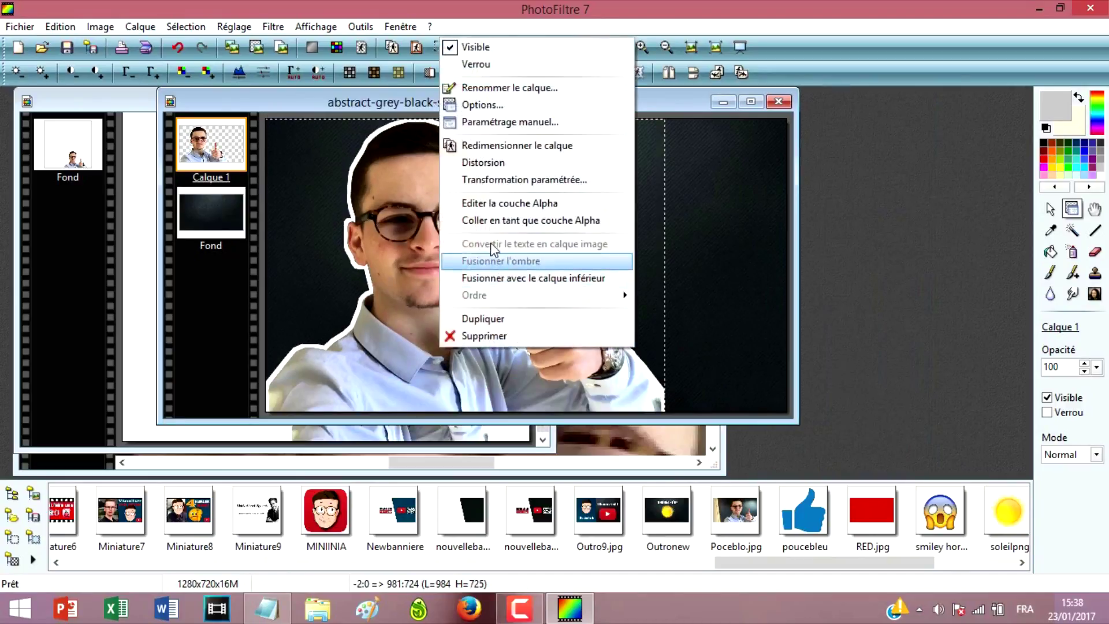
left_click(410, 299)
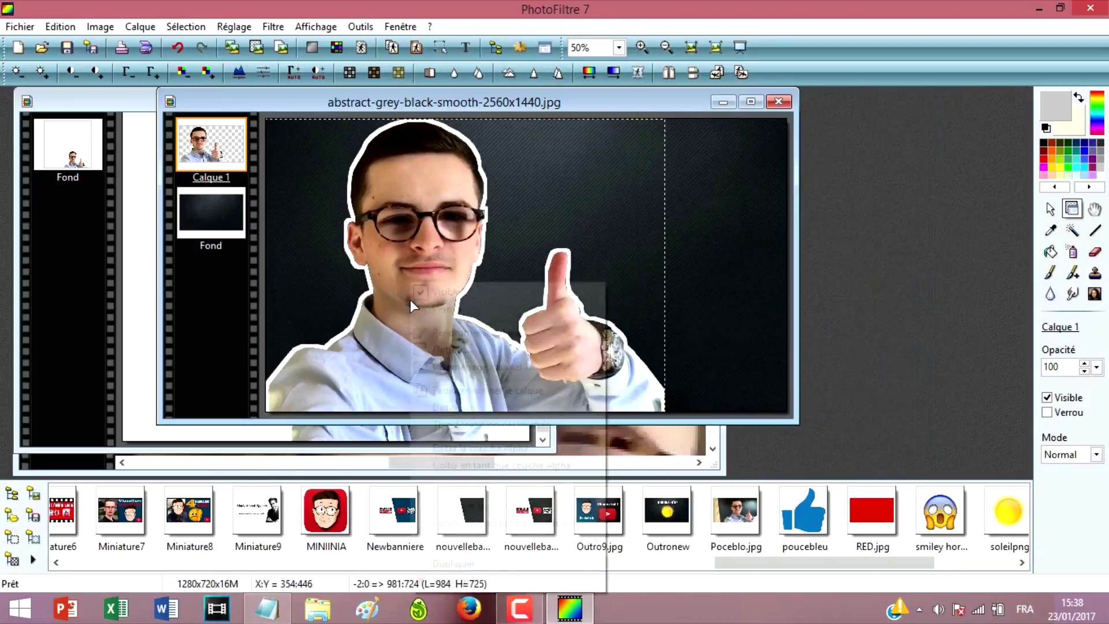
right_click(410, 299)
left_click(396, 195)
right_click(433, 230)
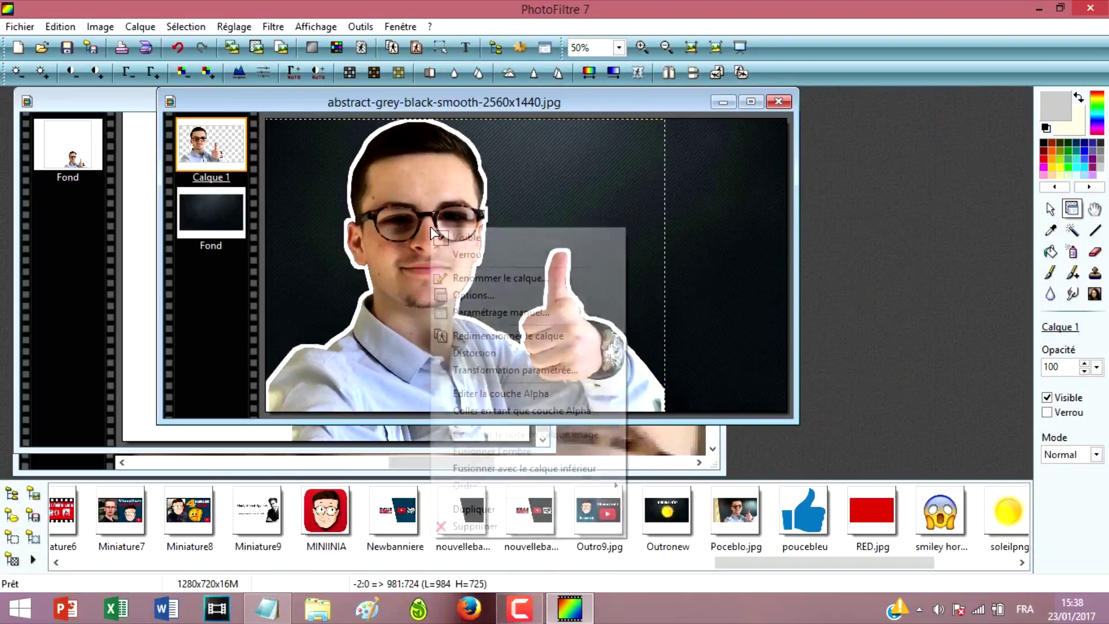
left_click(466, 337)
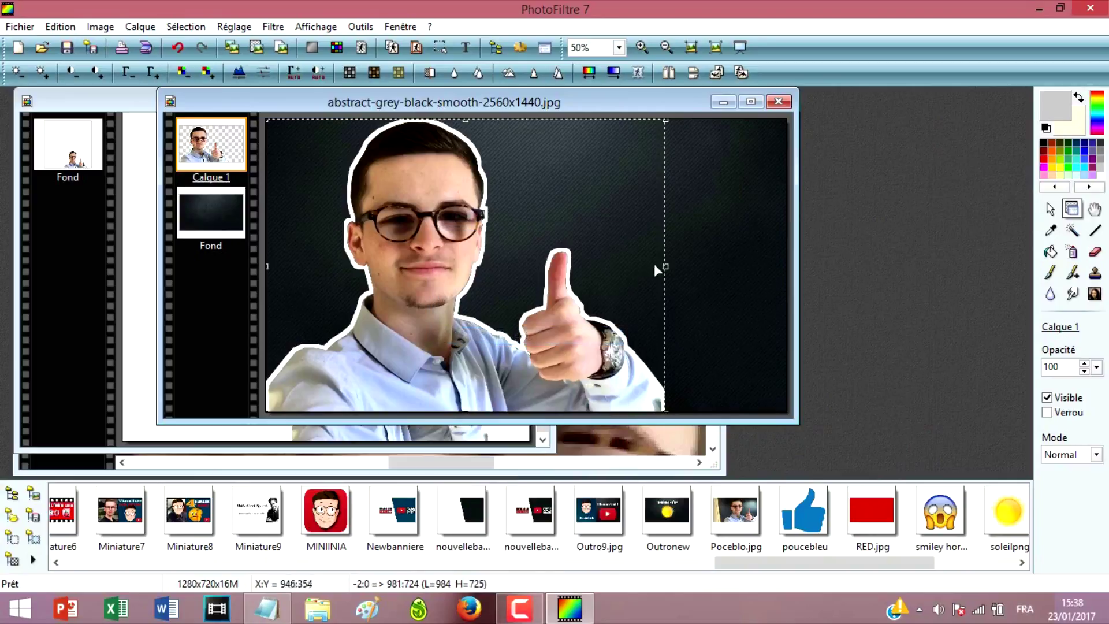
left_click_drag(668, 267, 614, 269)
mouse_move(351, 310)
left_mouse_down()
mouse_move(352, 349)
mouse_move(446, 346)
mouse_move(343, 354)
left_mouse_up()
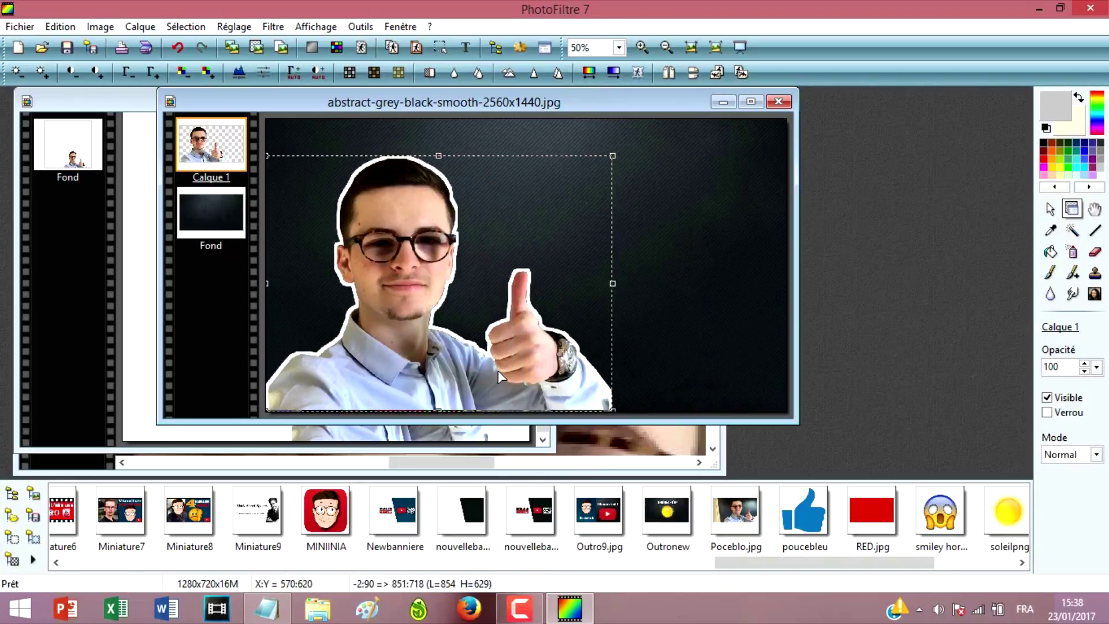
key("Down")
key("Down")
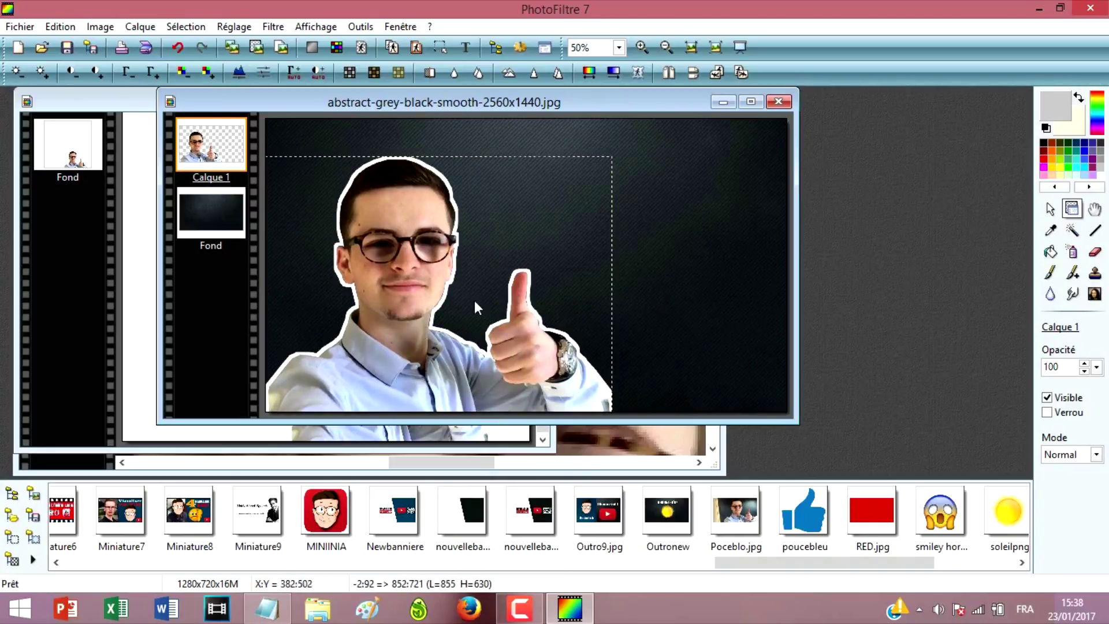
Enlarge the man's layer to about 909 × 670 pixels and shift it slightly left, partly past the image's edge
right_click(416, 304)
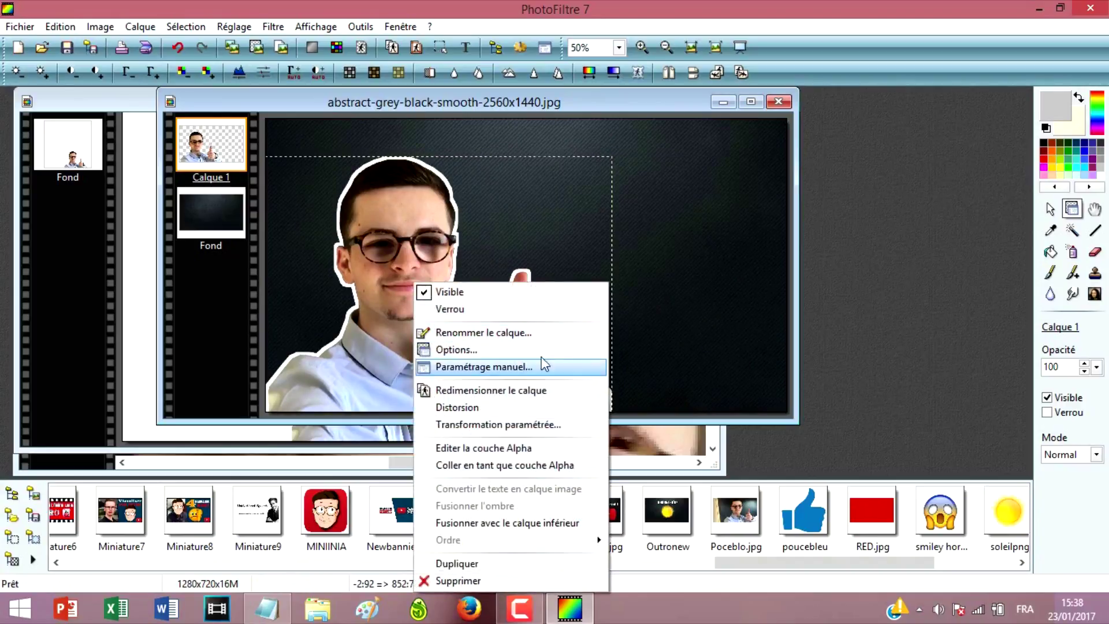
left_click(520, 389)
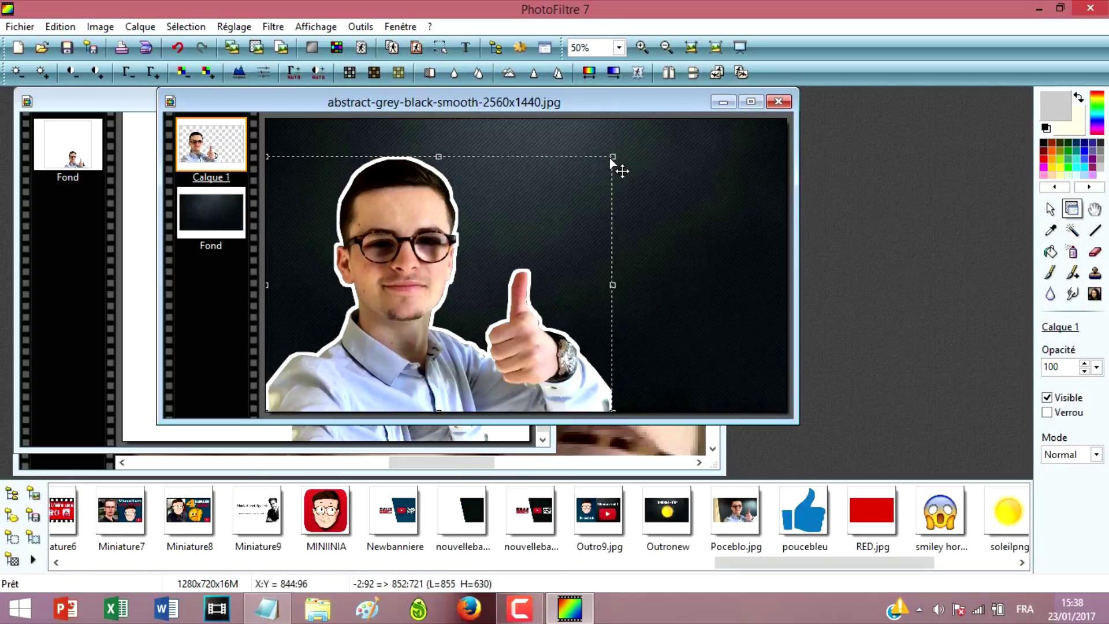
left_click_drag(612, 156, 636, 140)
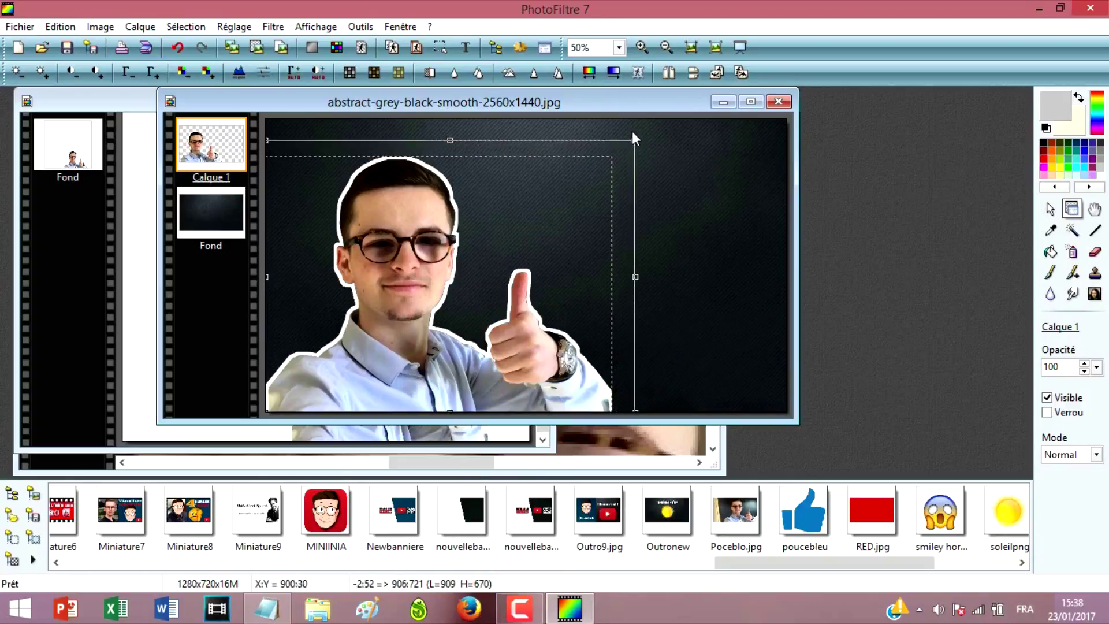
double_click(480, 265)
left_click(693, 235)
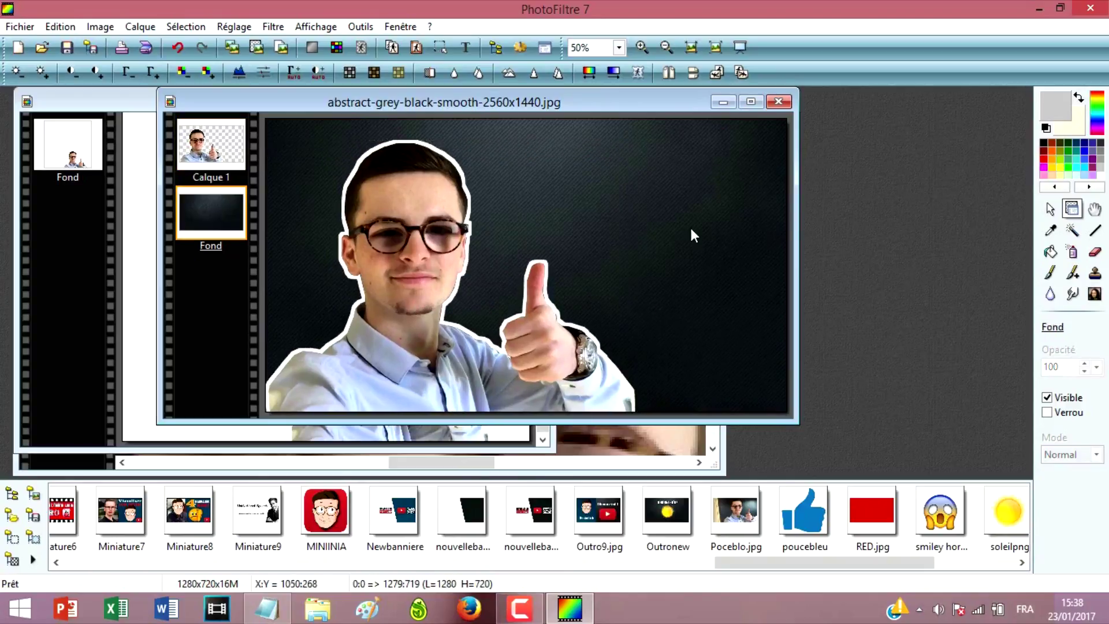
left_click(428, 331)
left_click_drag(428, 331, 410, 331)
left_click(668, 247)
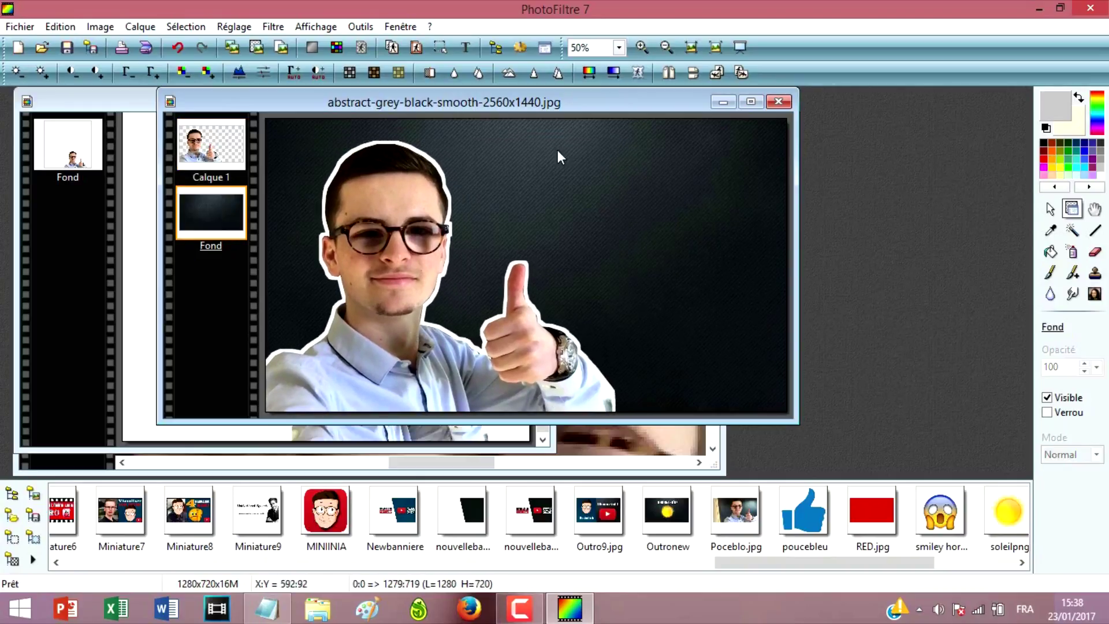
Add the text "Tuto" in the Impact font and place it above the man's raised thumb
left_click(457, 48)
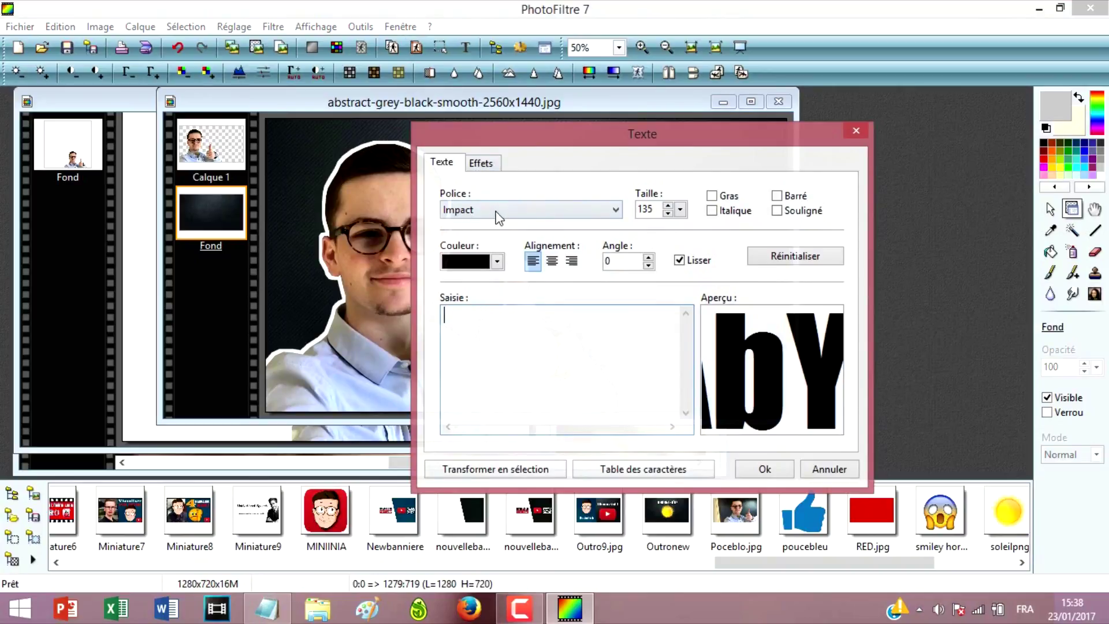
left_click(498, 213)
left_click(491, 211)
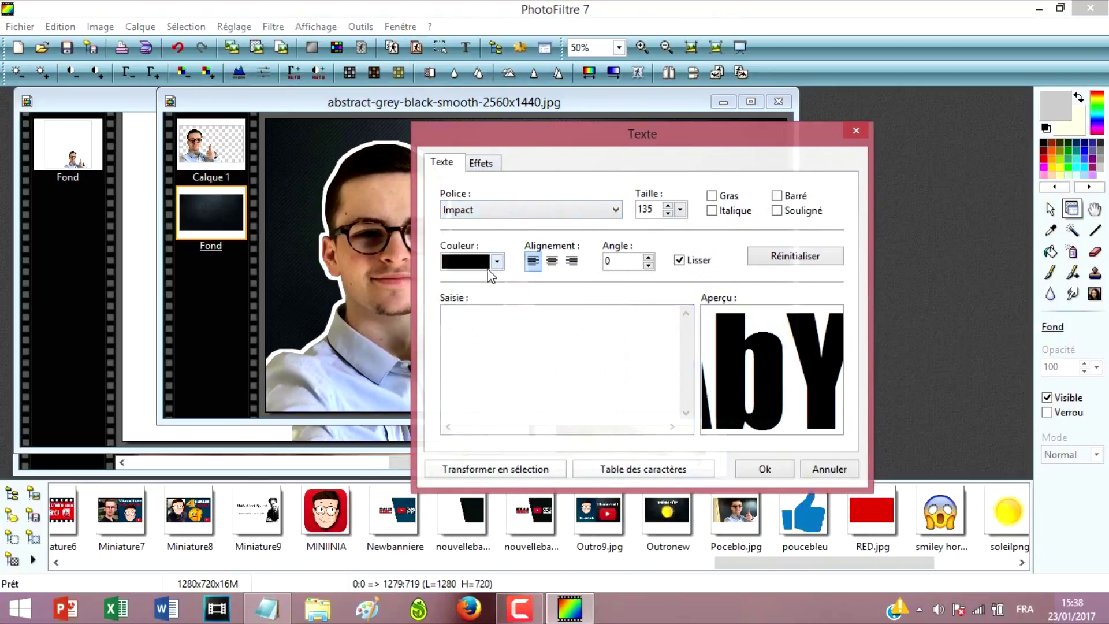
left_click(488, 316)
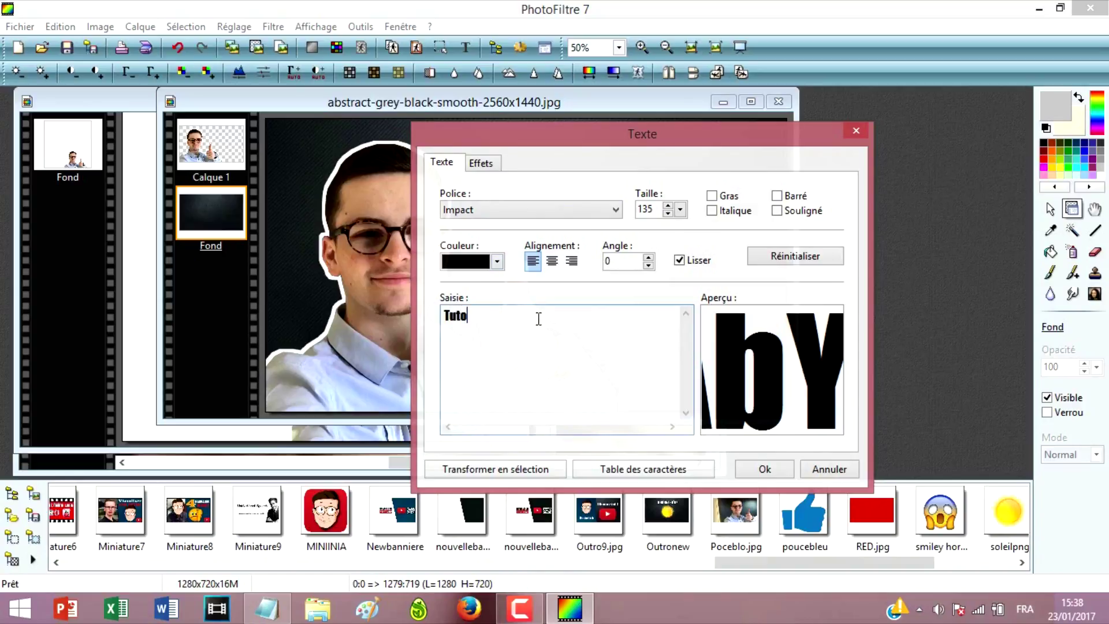
left_click(765, 469)
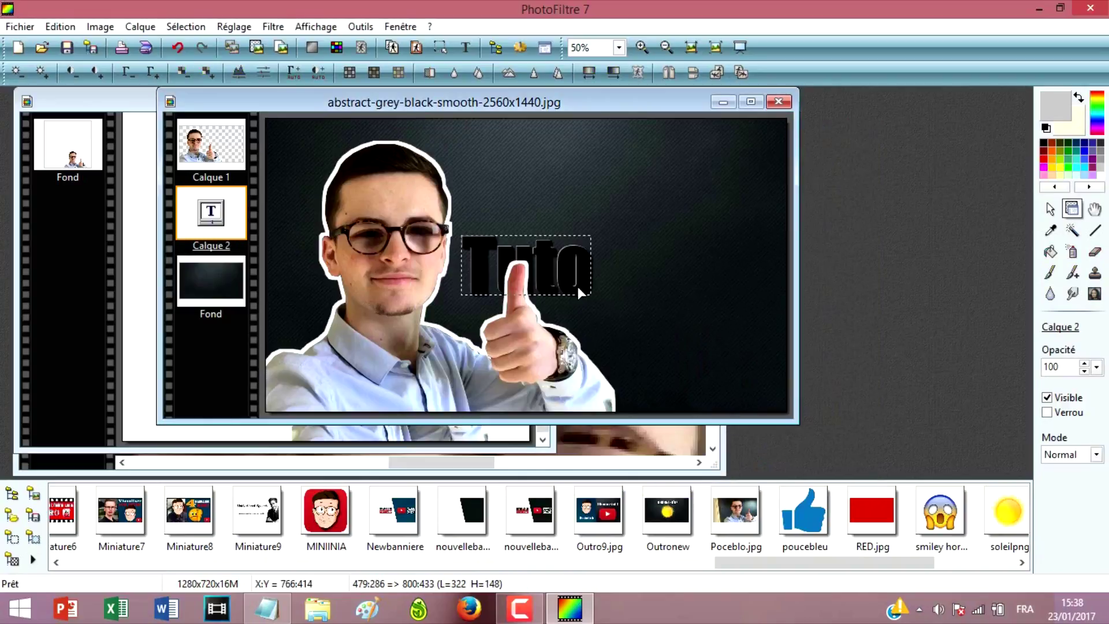
left_click_drag(578, 286, 605, 210)
Review the font and effects settings of the "Tuto" text, leaving them as they are
double_click(605, 210)
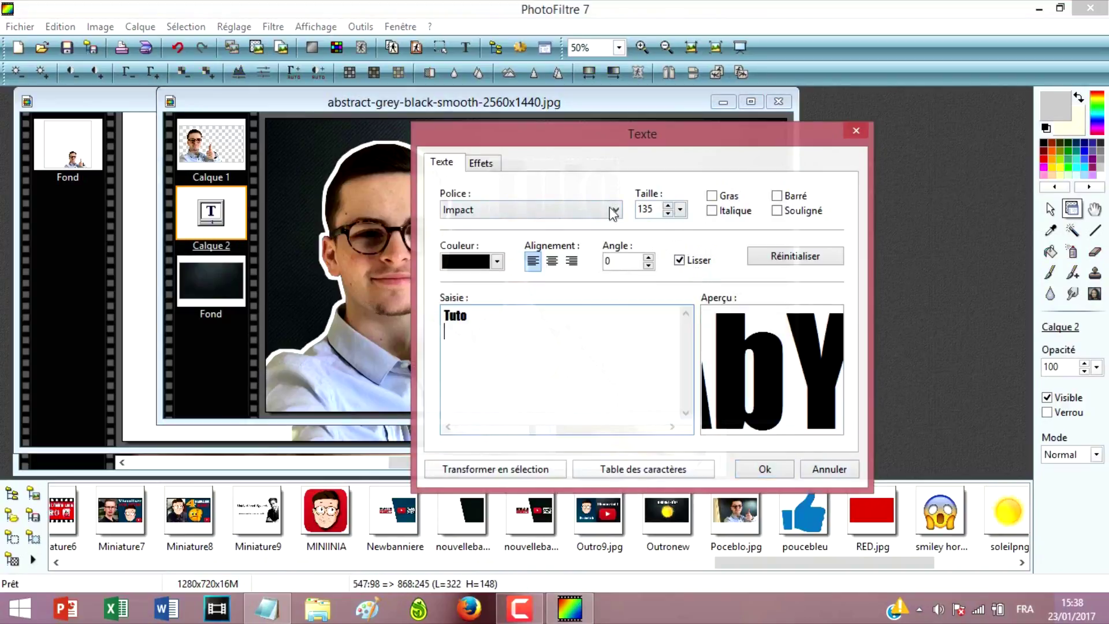
left_click(481, 163)
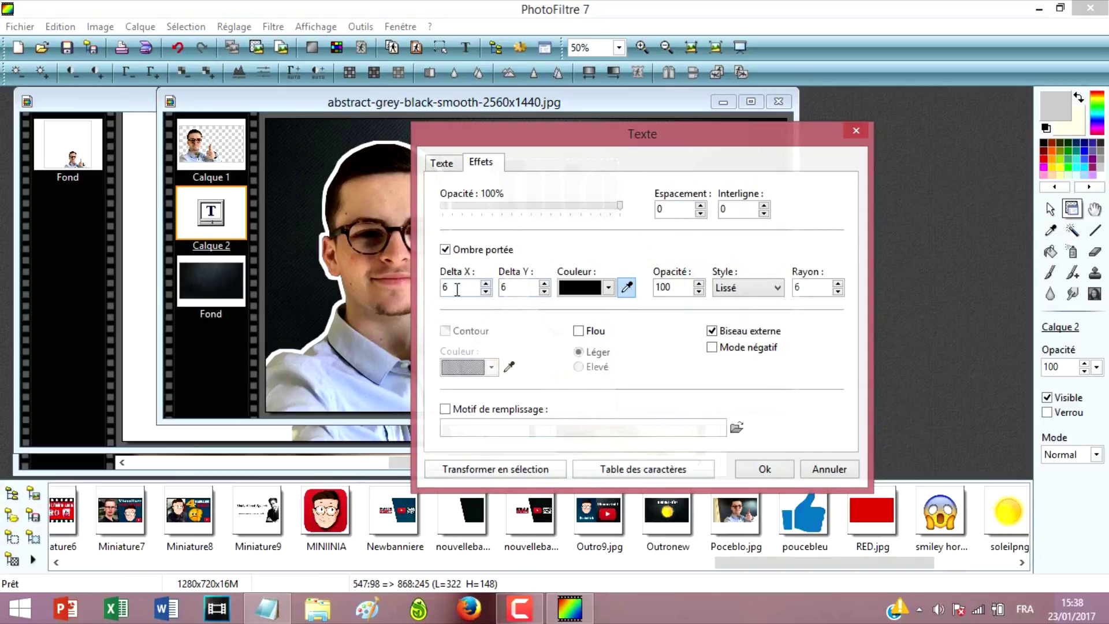
left_click(442, 163)
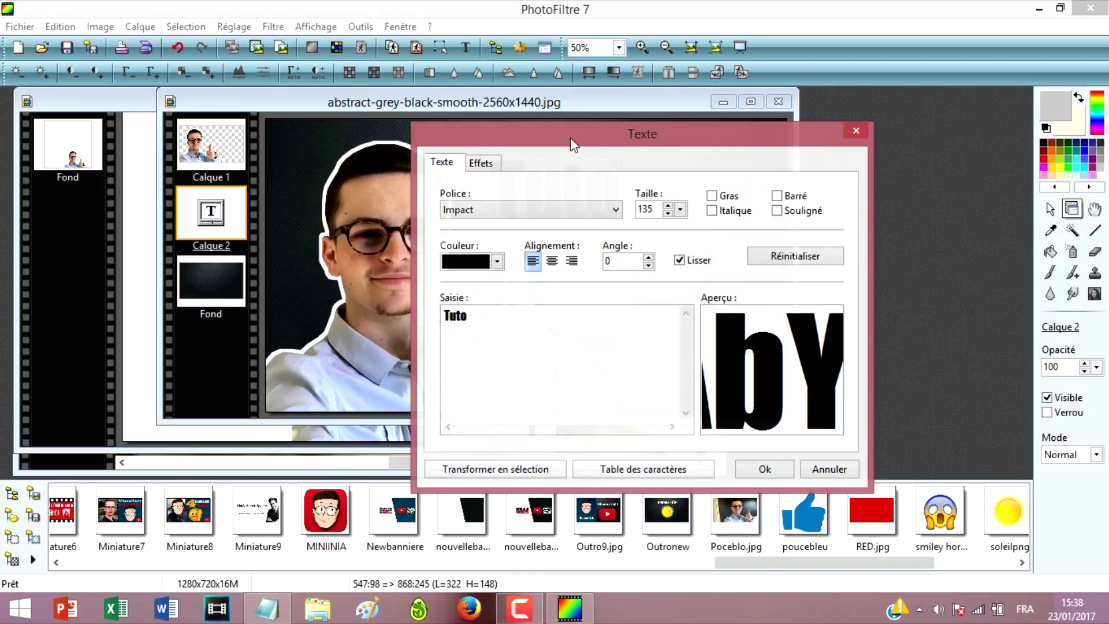
left_click_drag(570, 138, 821, 121)
left_click(1025, 473)
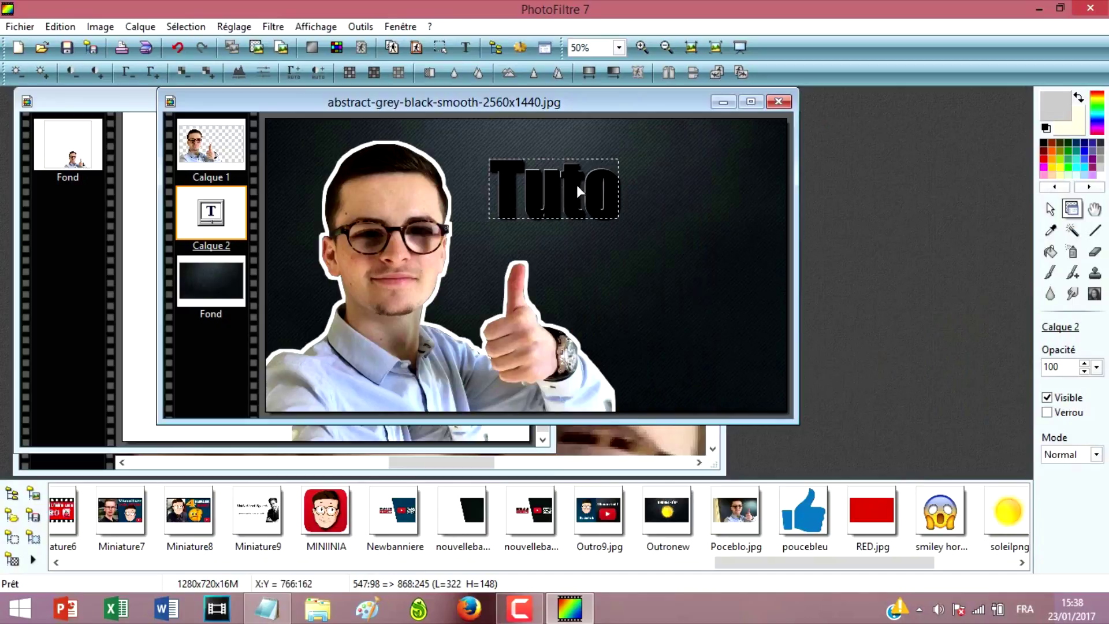
Move the "Tuto" text closer to the man's head, then check its text colour choices without changing them
left_click_drag(574, 196, 540, 187)
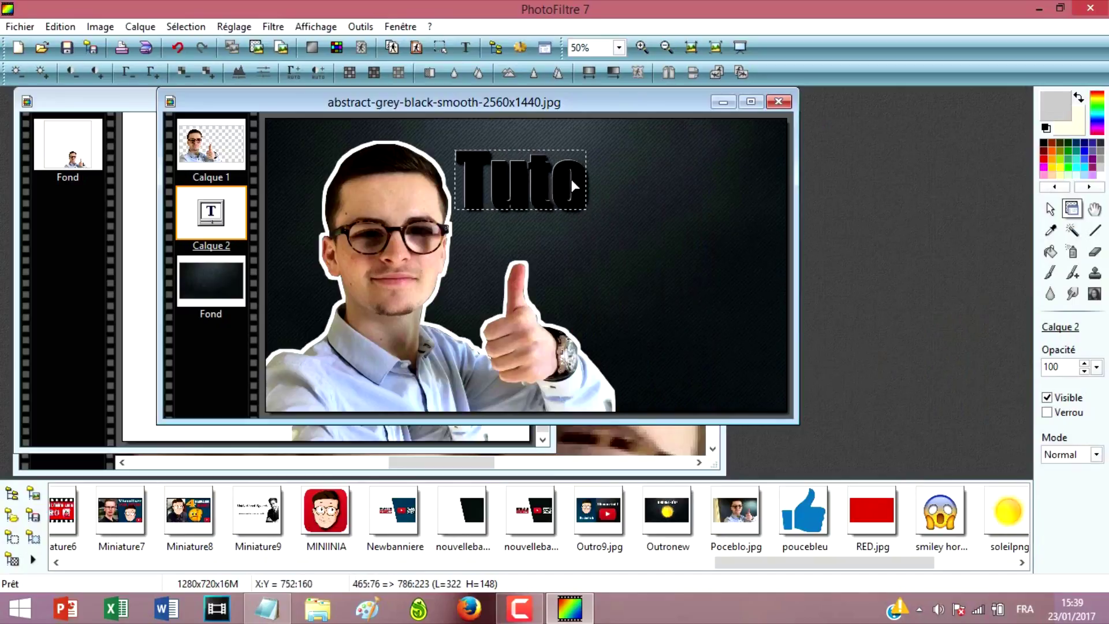
double_click(534, 191)
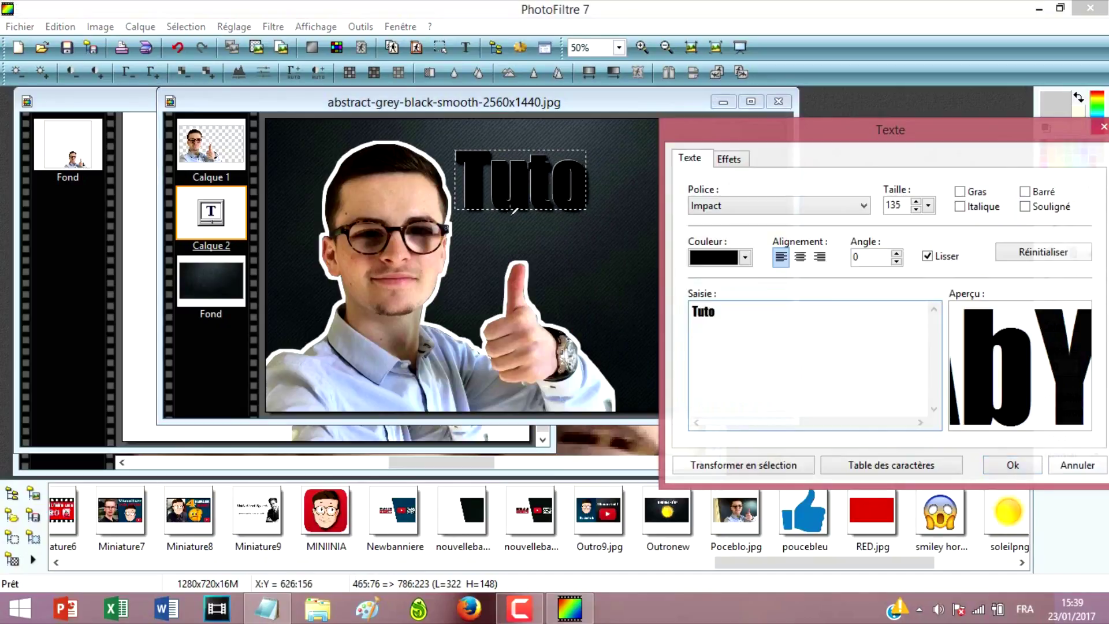
left_click_drag(745, 133, 620, 142)
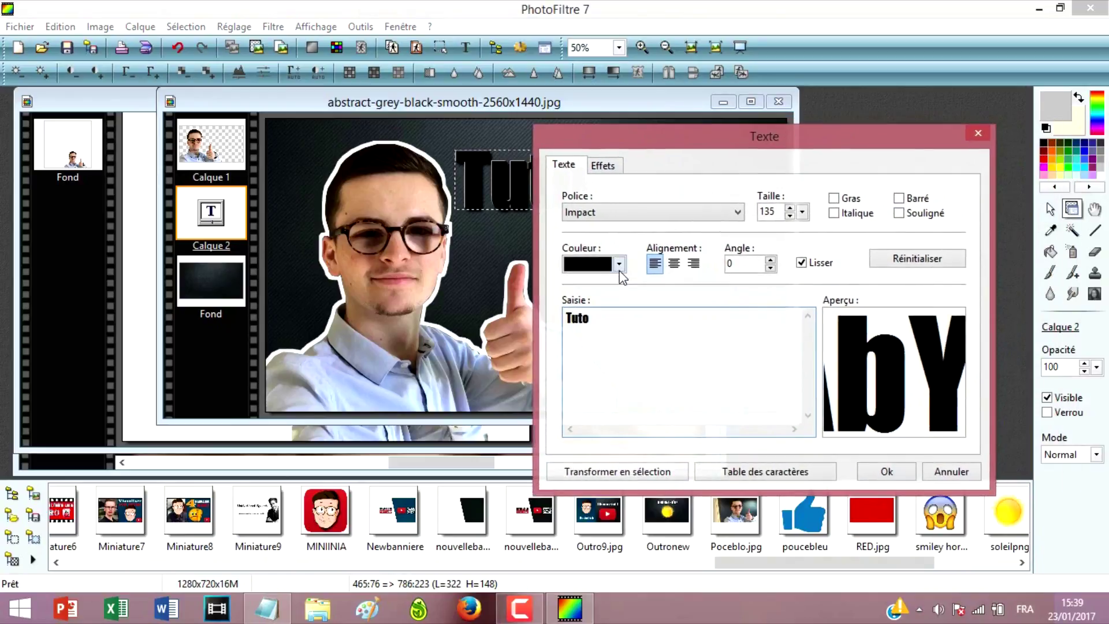
left_click(619, 264)
left_click(716, 365)
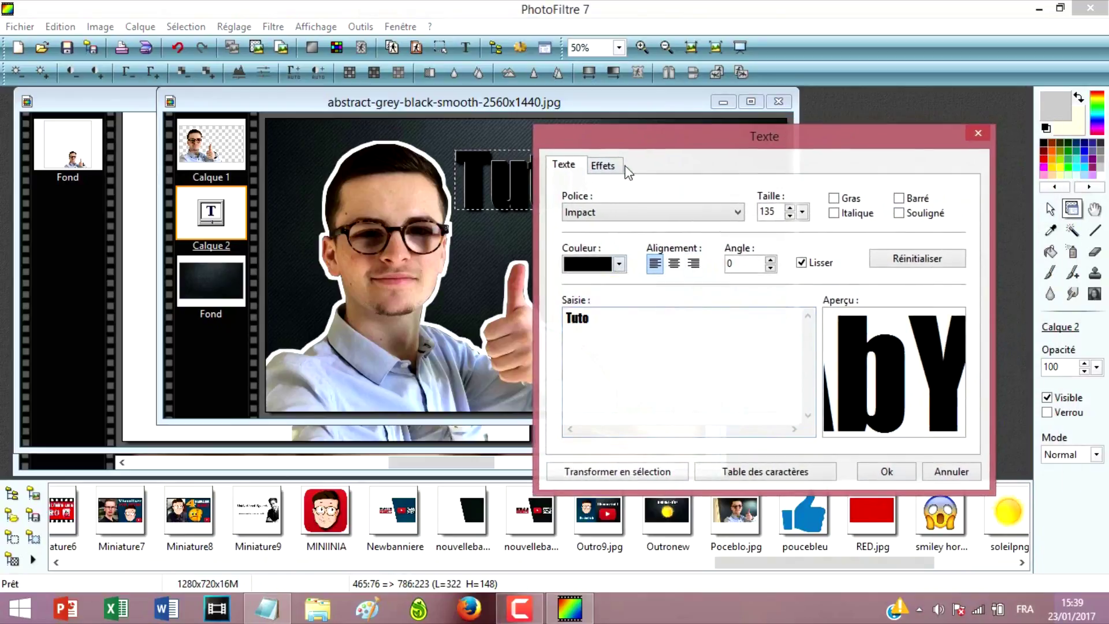
Enable a fill pattern for the "Tuto" text and browse to the Youtube folder in the Images library
left_click(603, 165)
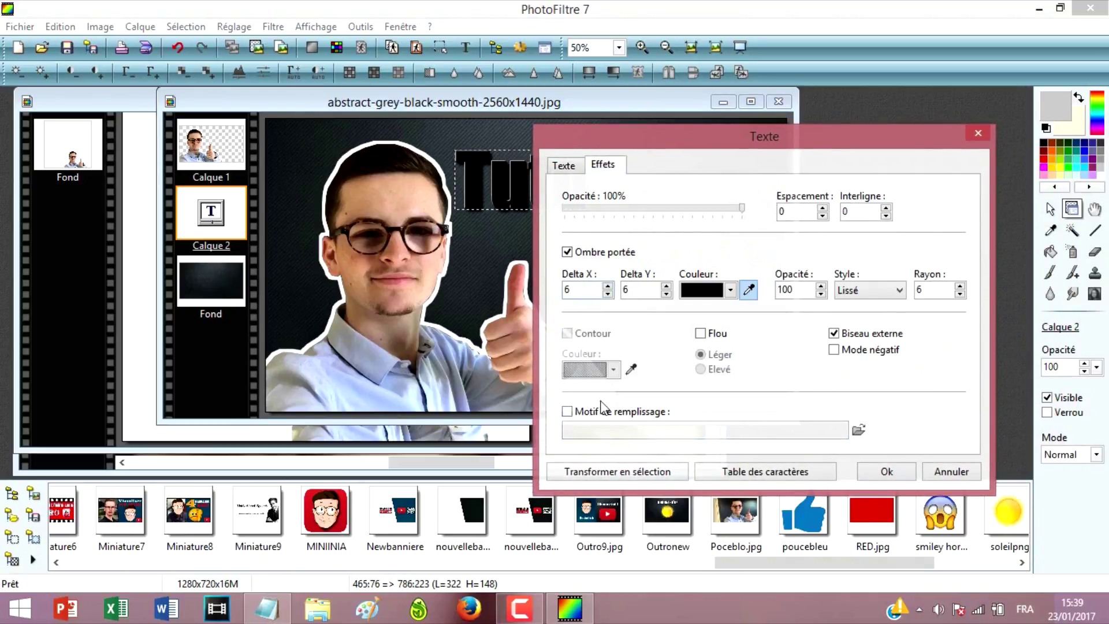
left_click(567, 411)
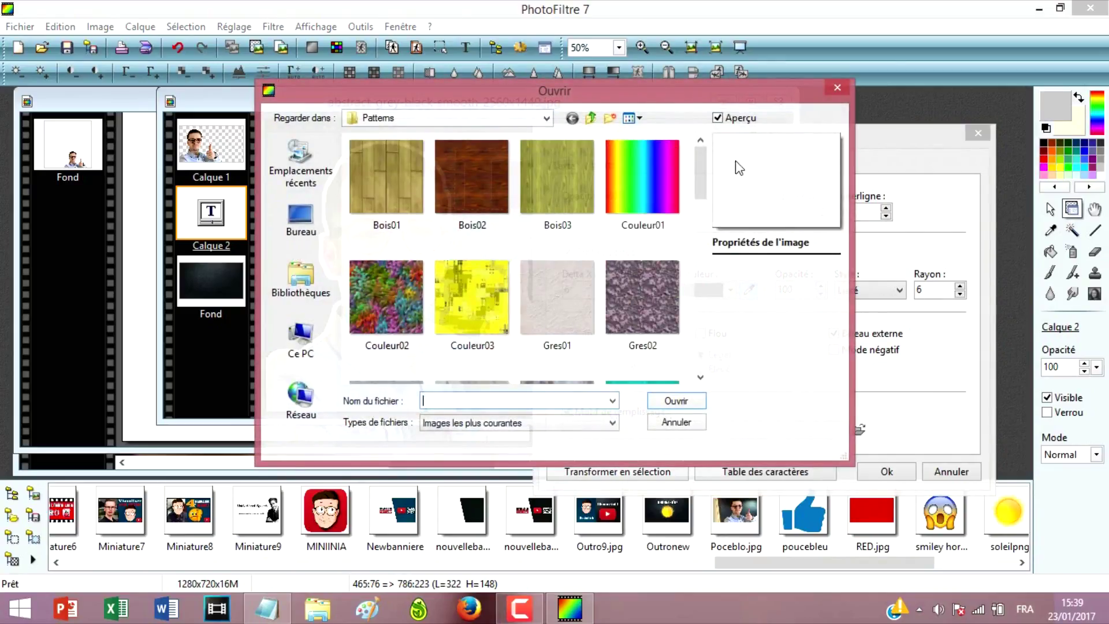
left_click_drag(698, 179, 695, 150)
left_click(301, 271)
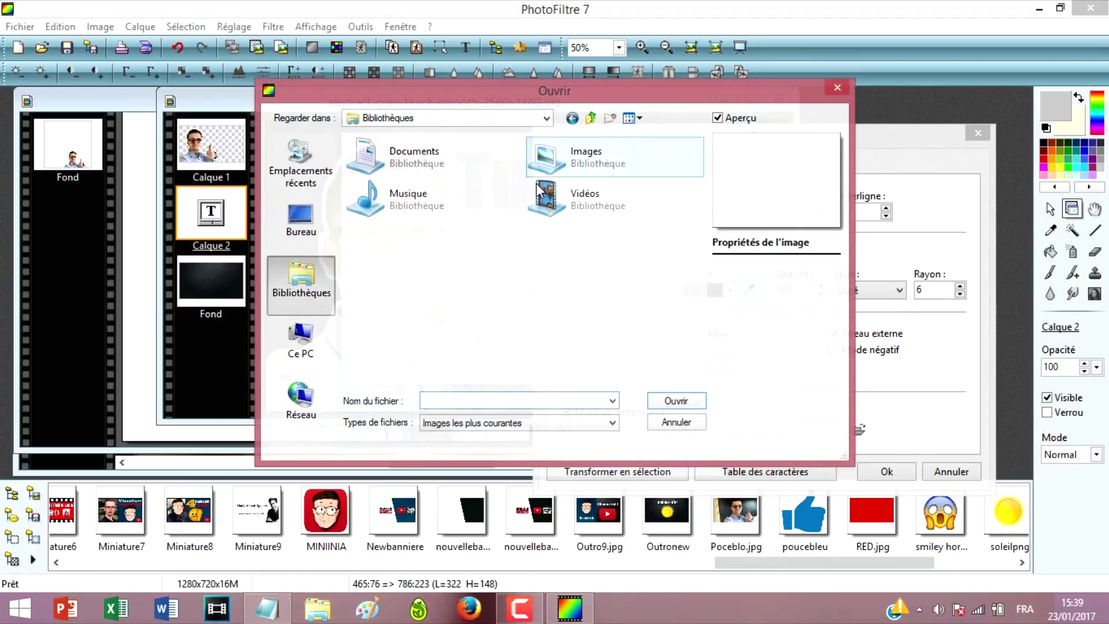
double_click(560, 164)
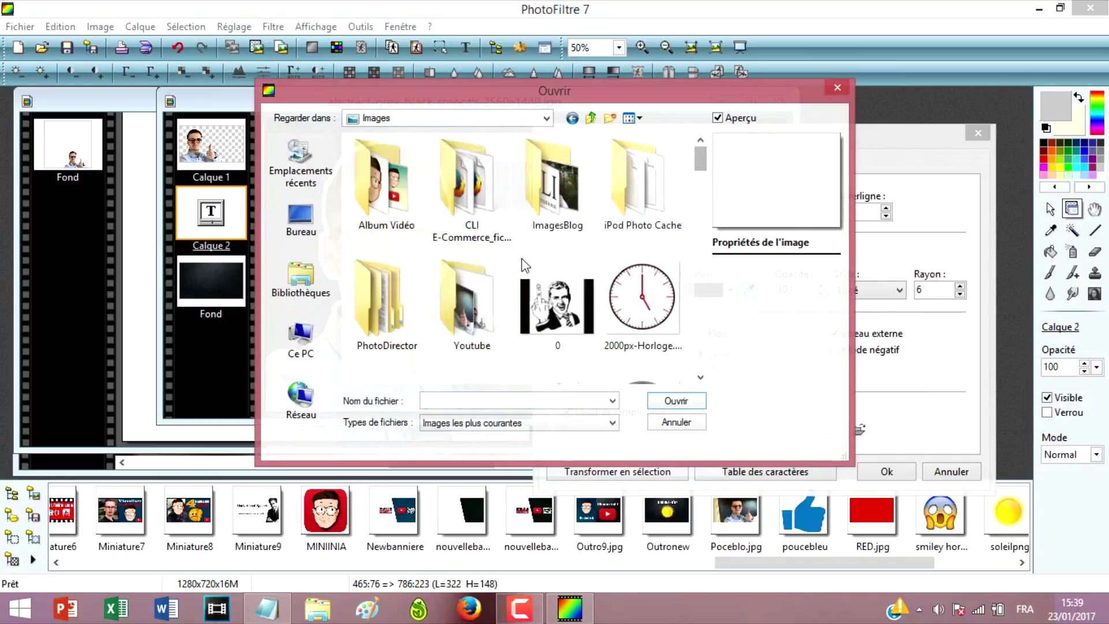
double_click(472, 306)
Fill the "Tuto" text with the metalicred image and move it up near the picture's upper edge
left_click_drag(700, 160, 696, 207)
left_click(636, 148)
scroll(704, 207, "up", 1)
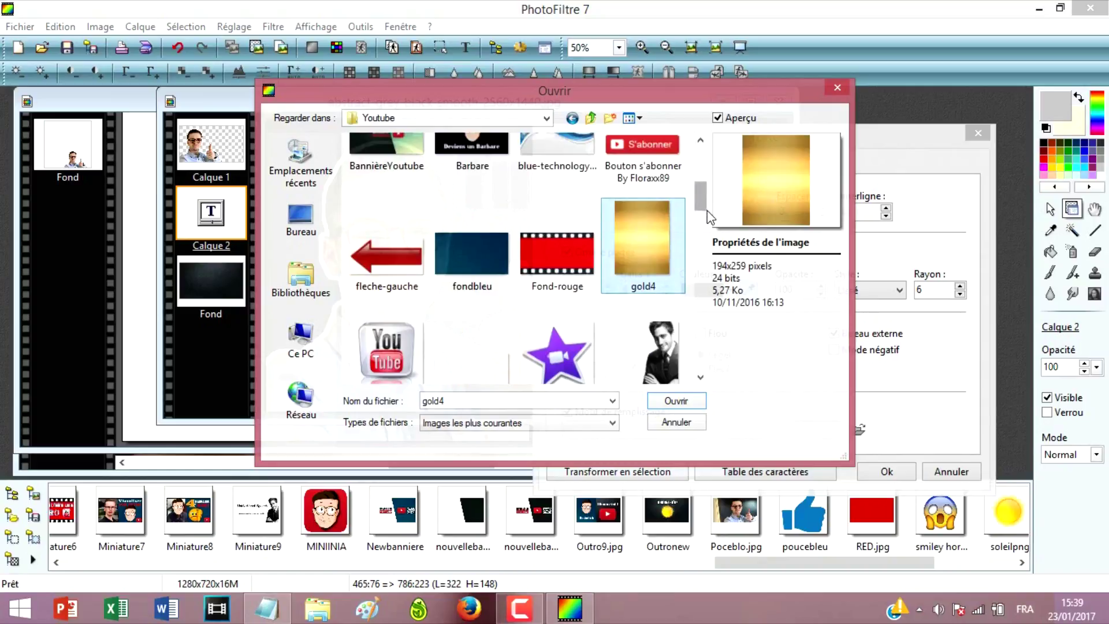
scroll(711, 217, "down", 2)
key("m")
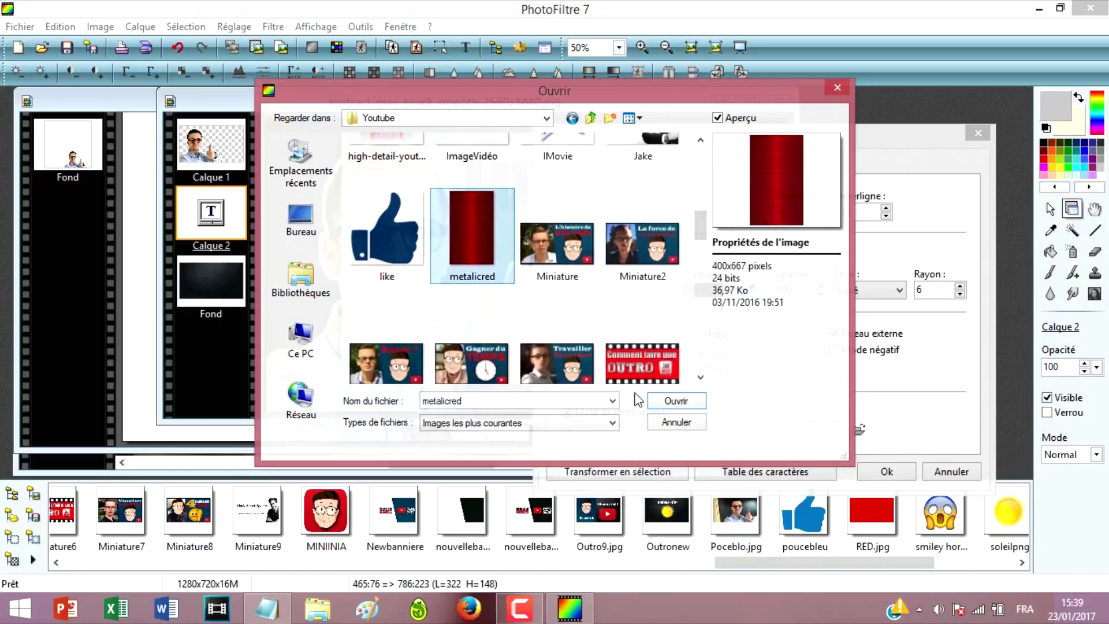
left_click(677, 401)
left_click(887, 472)
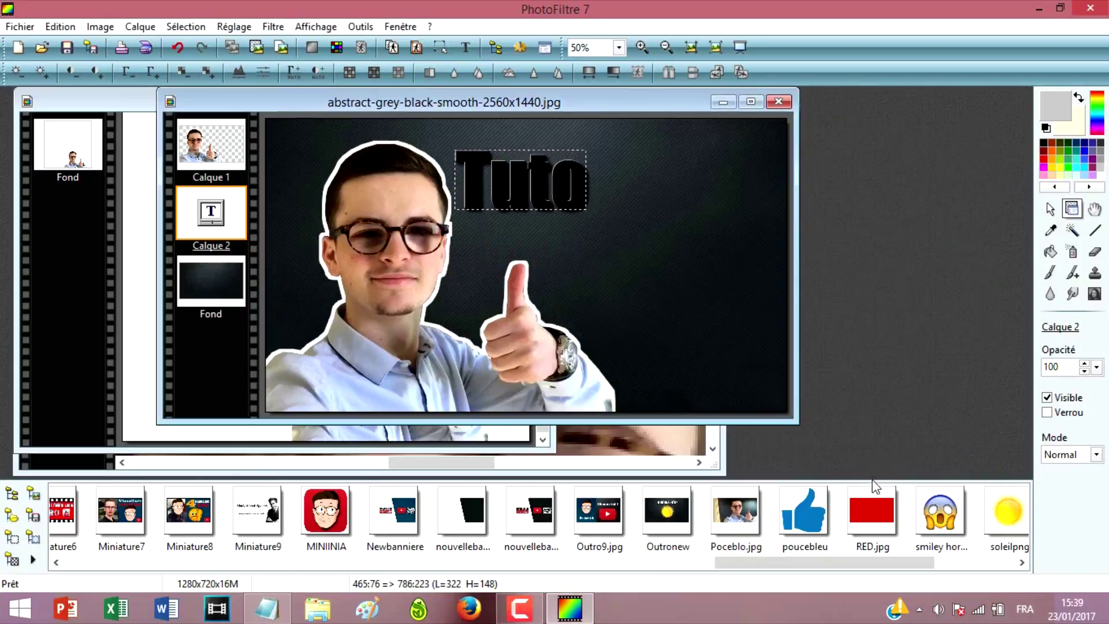
left_click_drag(536, 195, 552, 176)
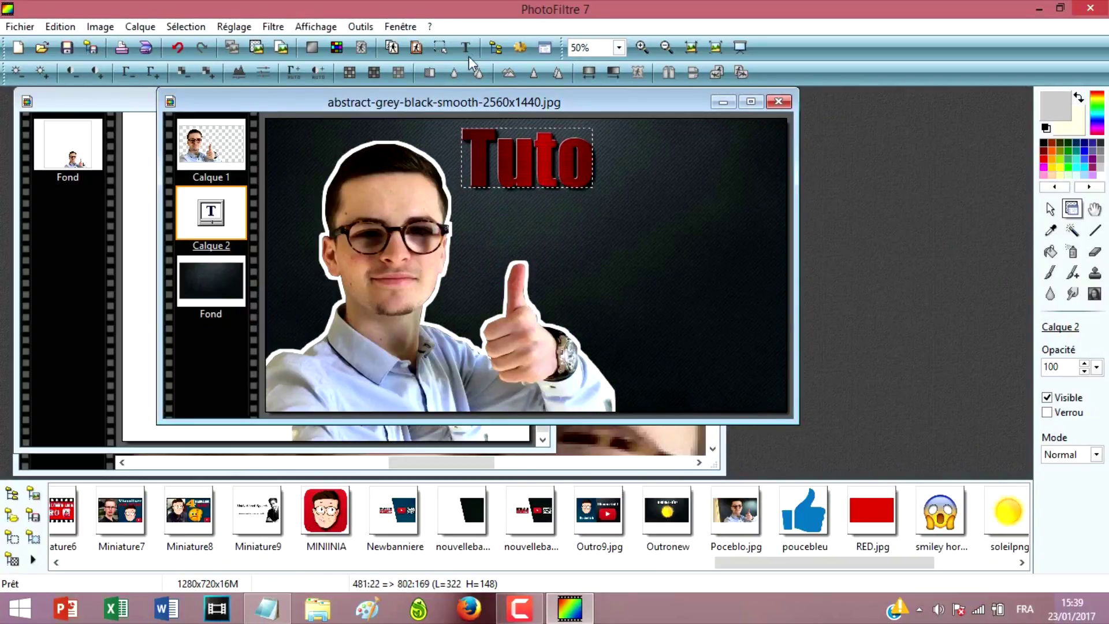
Create a new text reading "Miniature" in Impact at size 135
left_click(467, 48)
left_click(602, 167)
left_click(569, 168)
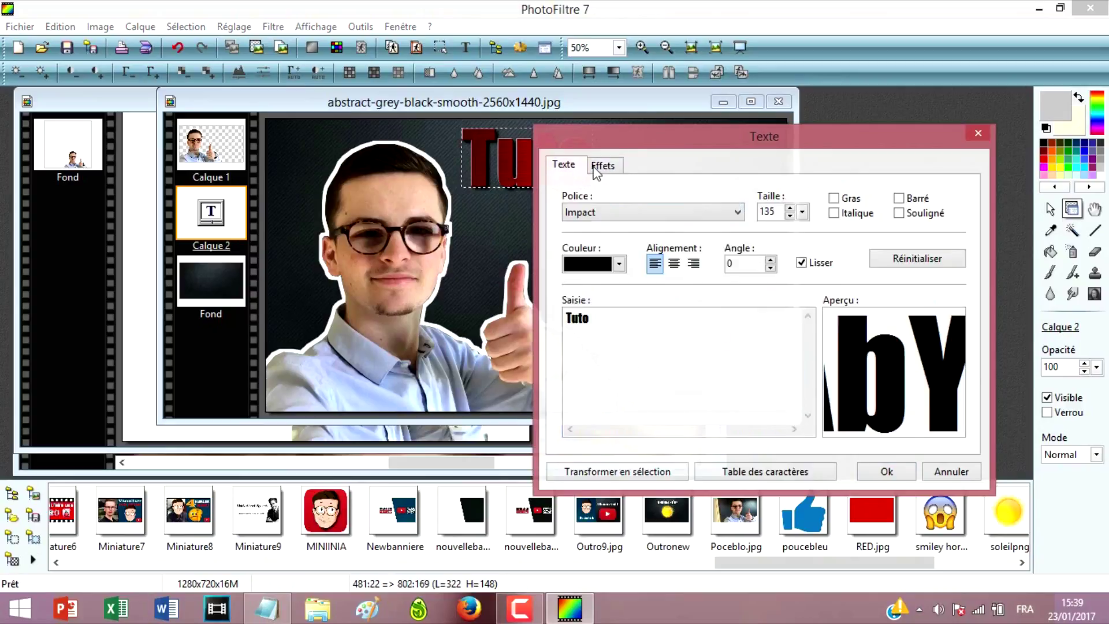
left_click(603, 167)
left_click(573, 170)
left_click(584, 347)
key("ctrl+a")
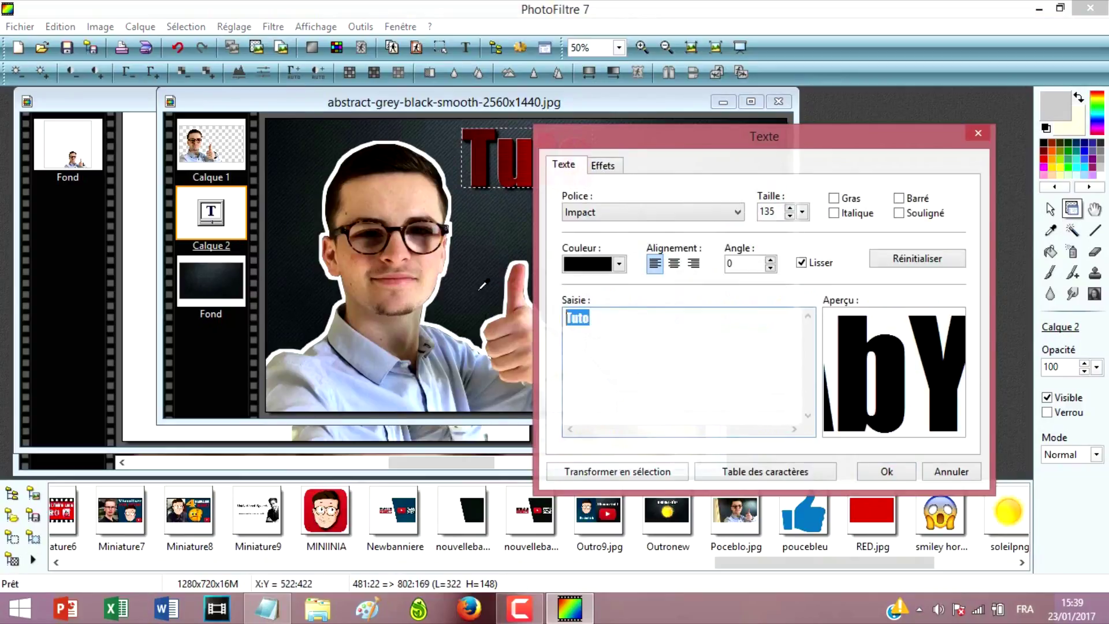
type("Miniature")
Set gold4.jpg from the Youtube pictures folder as the fill pattern of "Miniature" and add the text to the image
left_click(613, 169)
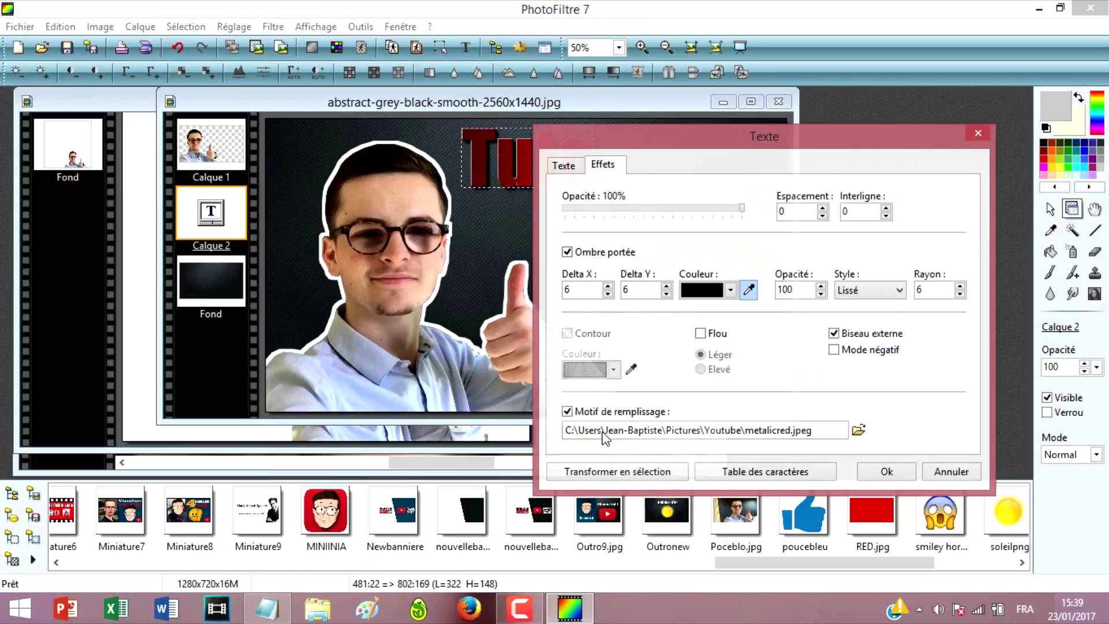
left_click(859, 430)
left_click(300, 283)
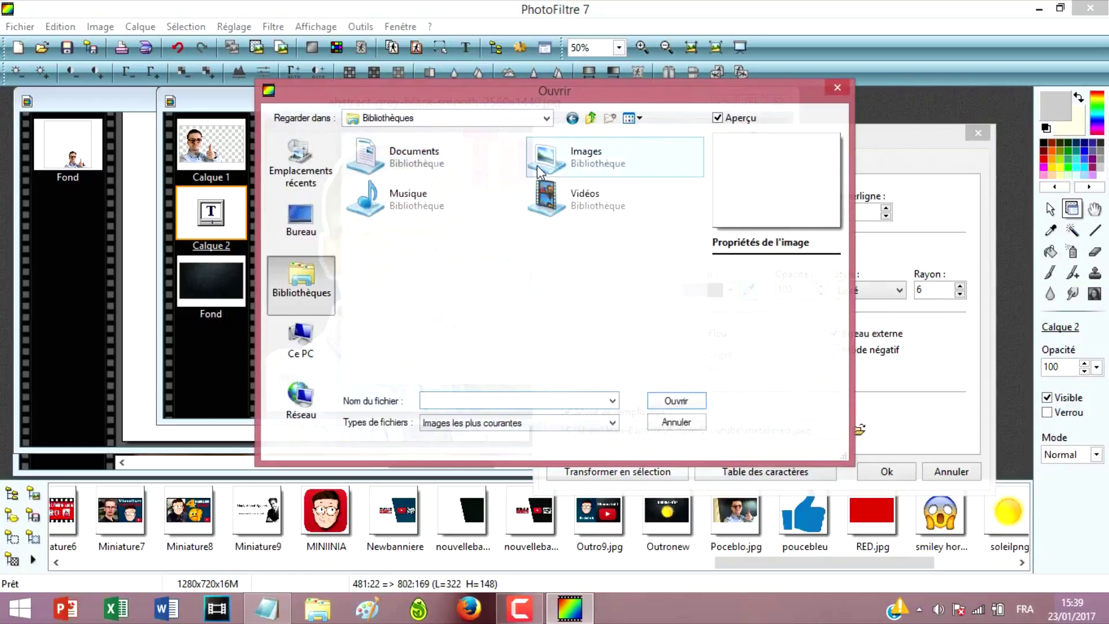
double_click(548, 161)
double_click(447, 319)
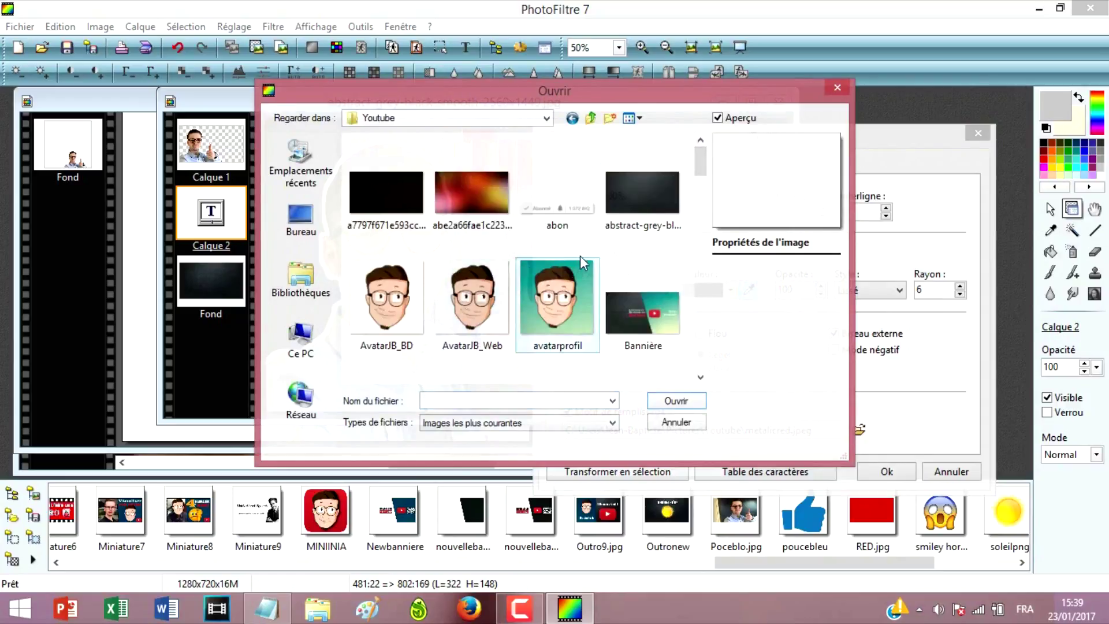
scroll(554, 277, "down", 3)
left_click(658, 230)
left_click(697, 405)
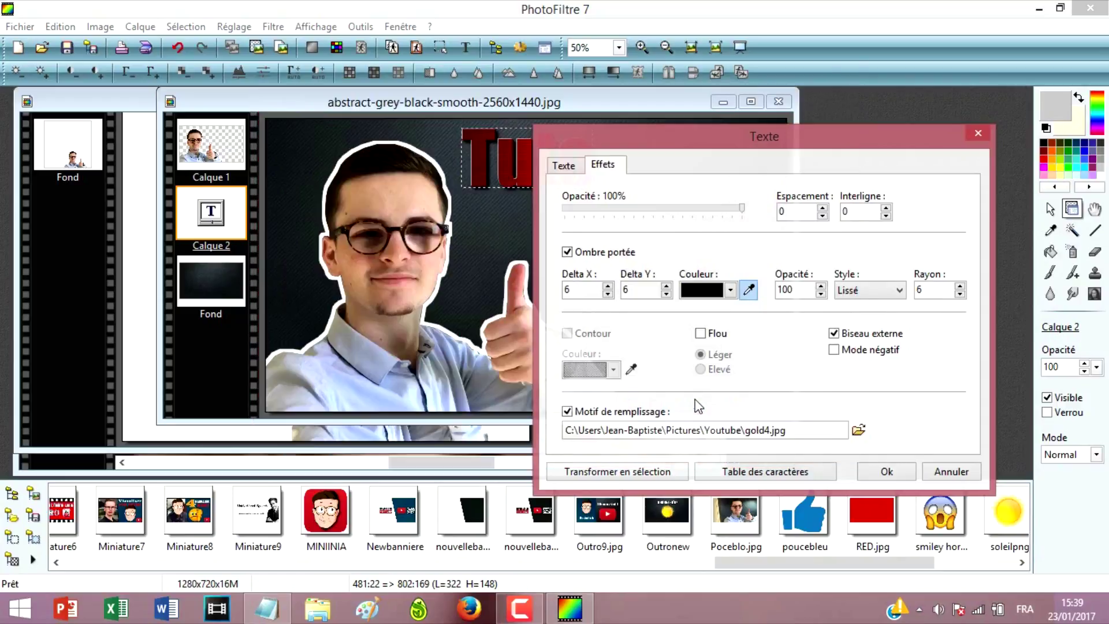
left_click(889, 470)
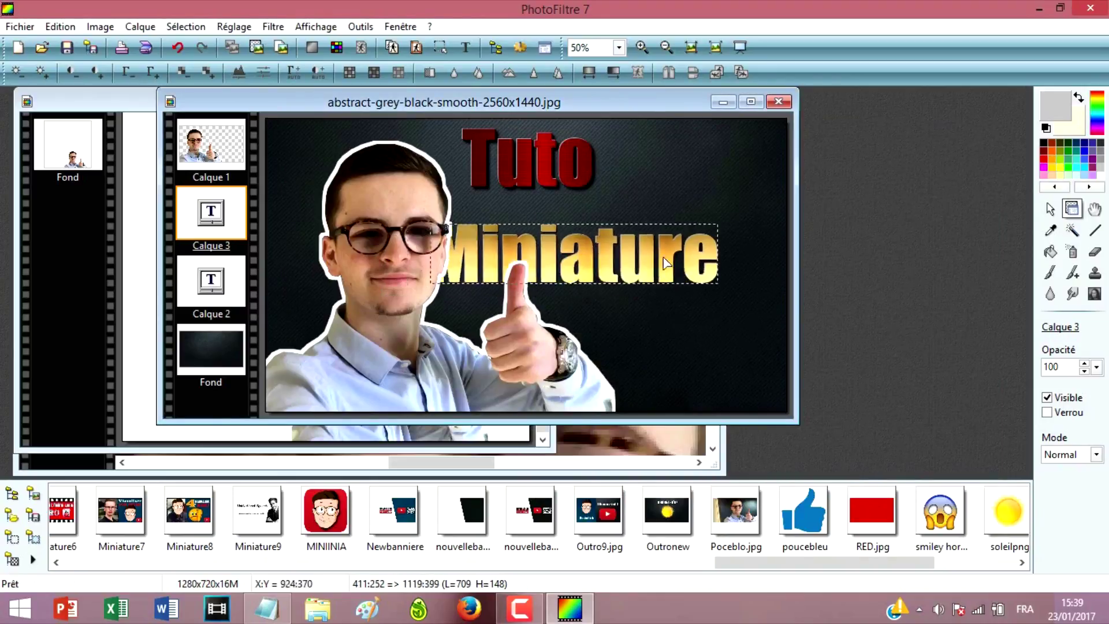
Bring the "Miniature" text layer to the front and place it beside the man's face, just beneath "Tuto"
left_click_drag(700, 257, 644, 283)
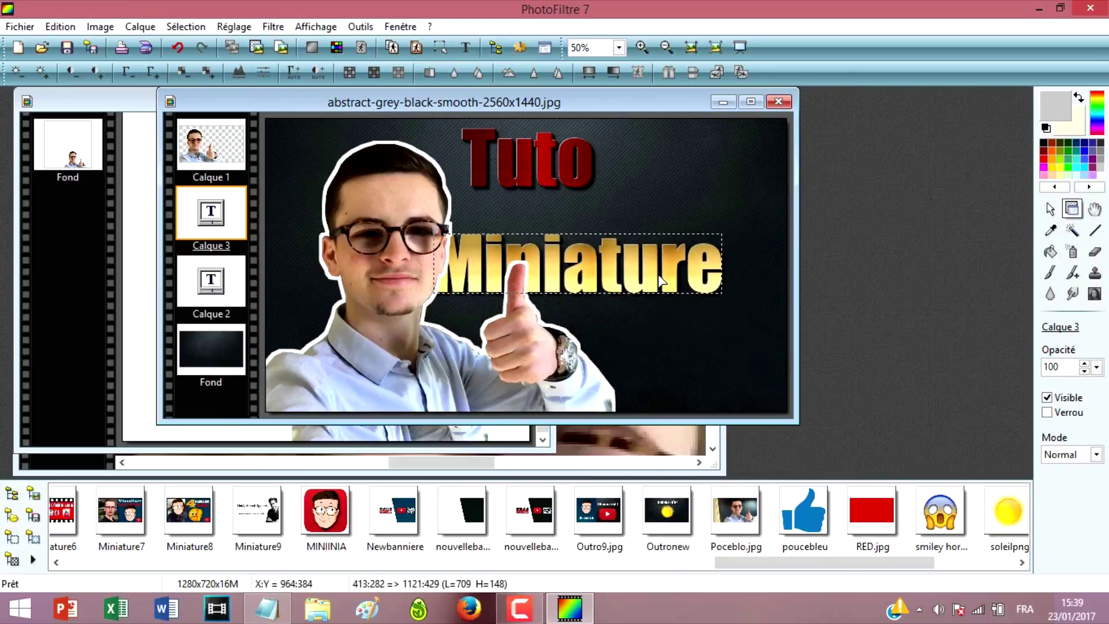
right_click(644, 283)
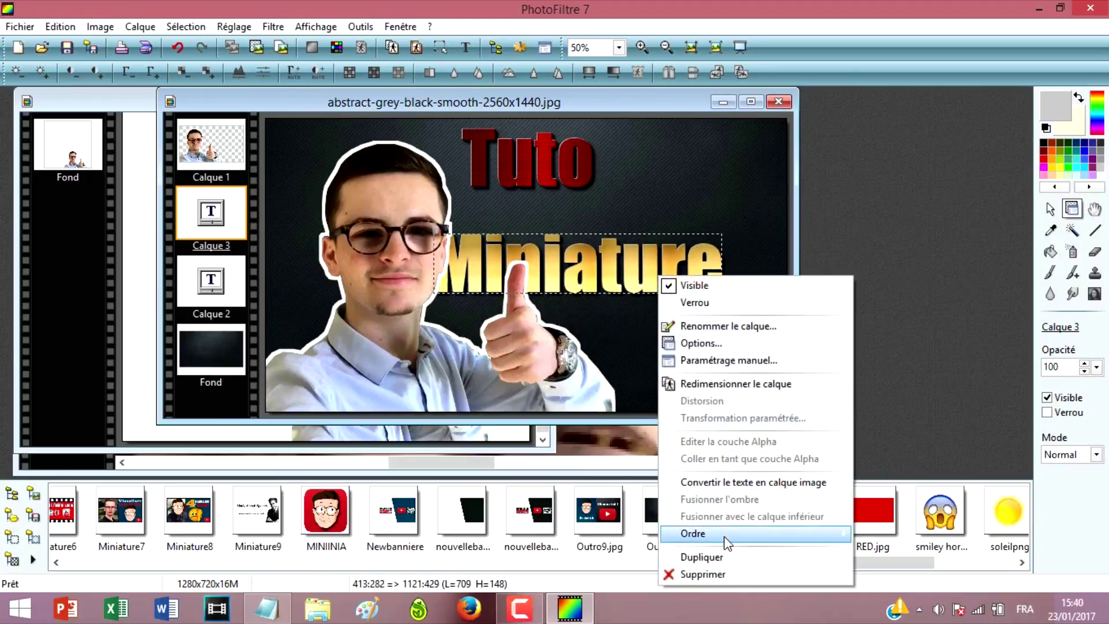
mouse_move(723, 536)
left_click(880, 540)
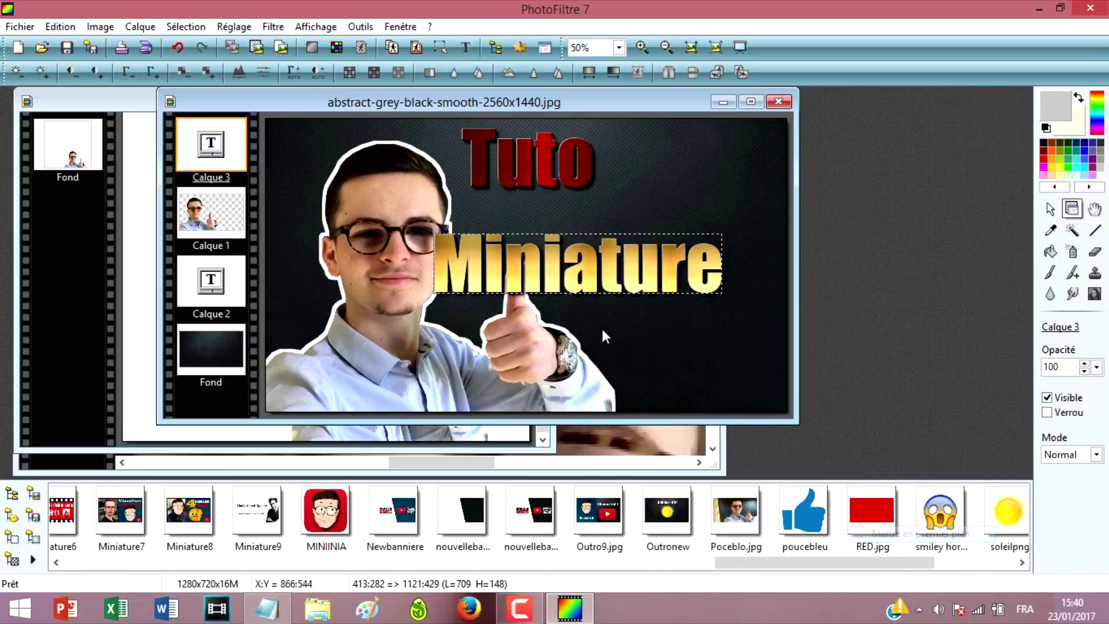
left_click_drag(581, 288, 623, 266)
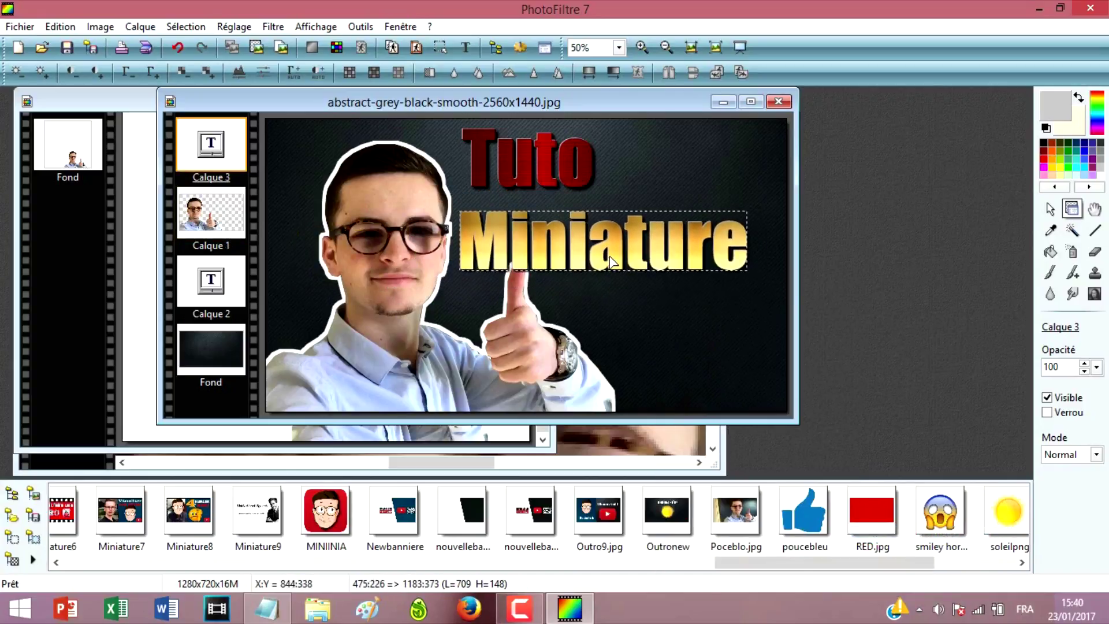
Lower the "Miniature" text one level behind the man's layer and shift it down behind his raised thumb
right_click(605, 255)
mouse_move(693, 512)
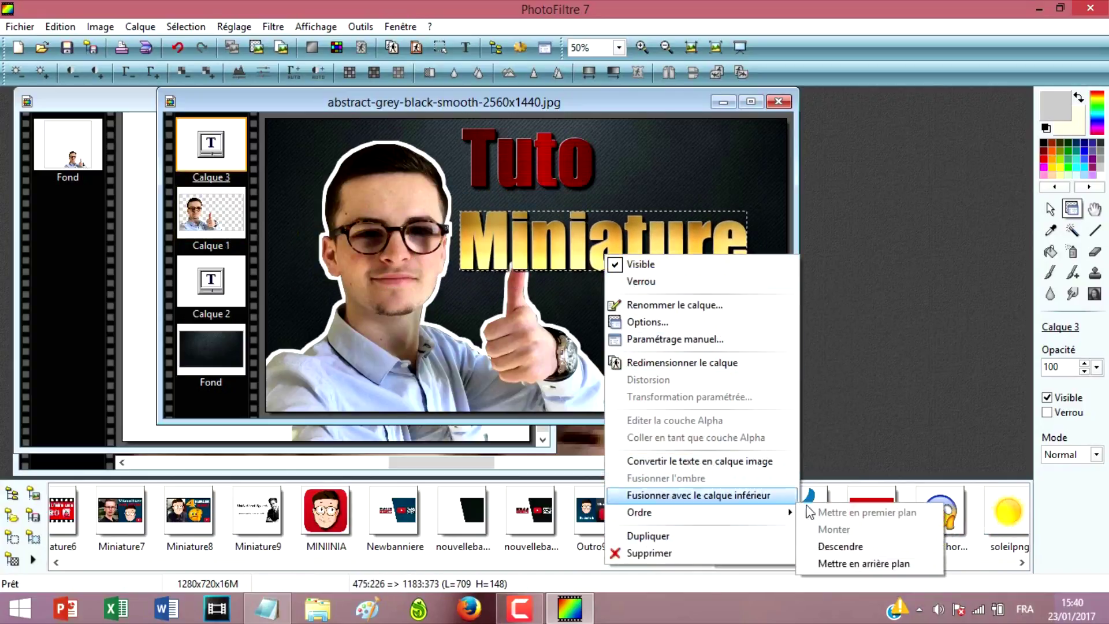
left_click(840, 547)
left_click_drag(573, 267, 571, 289)
Set the "Miniature" text to size 200 and move the man's layer further left, partly past the image's edge
double_click(570, 289)
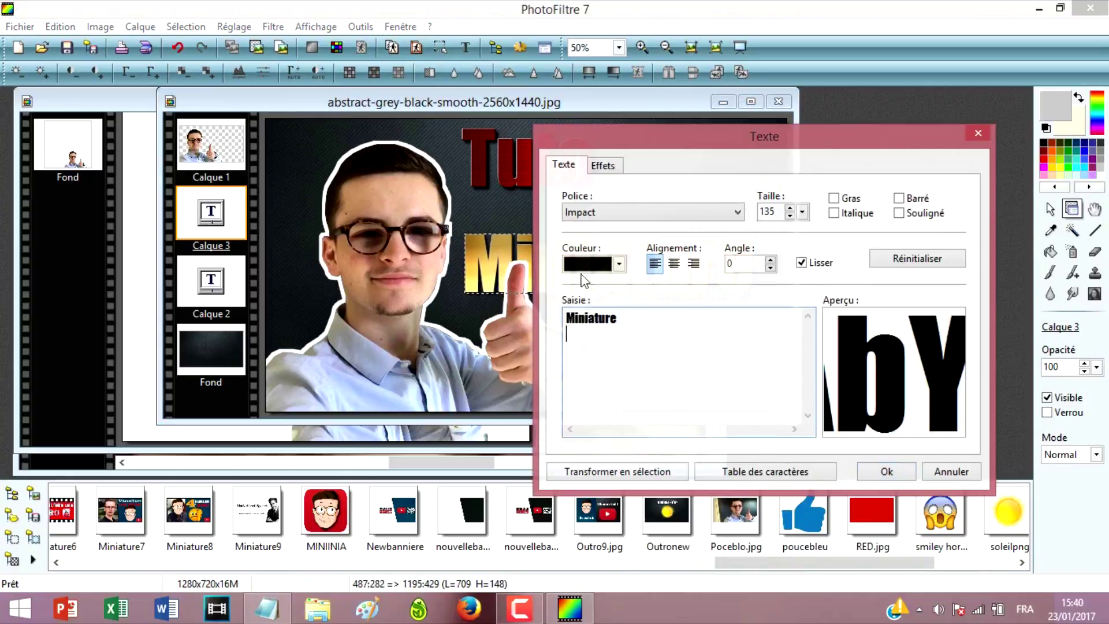
double_click(767, 210)
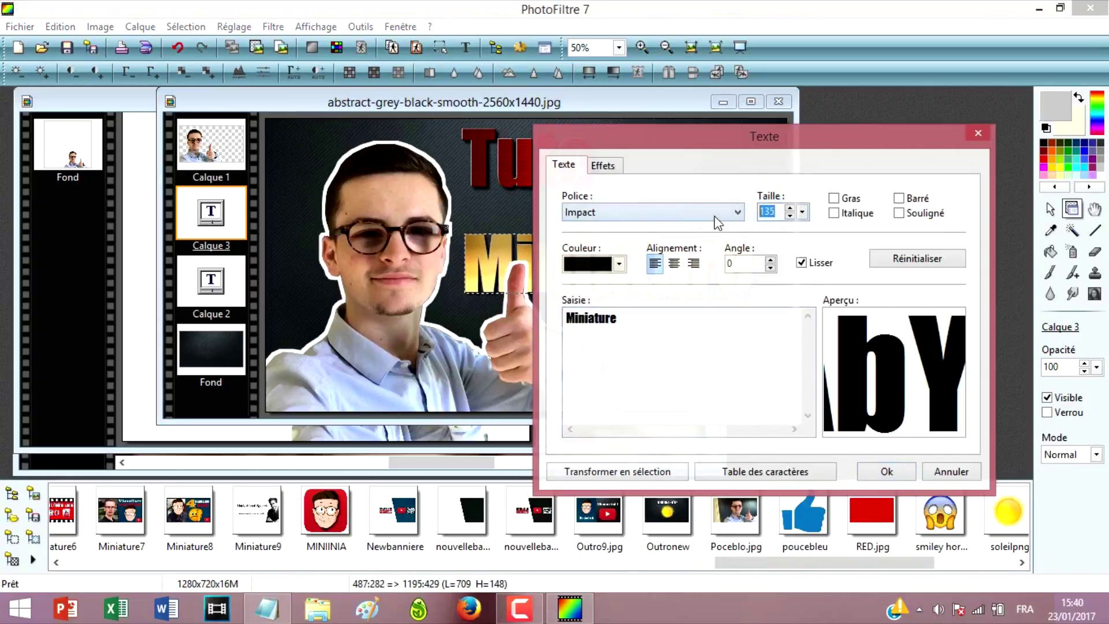
type("200")
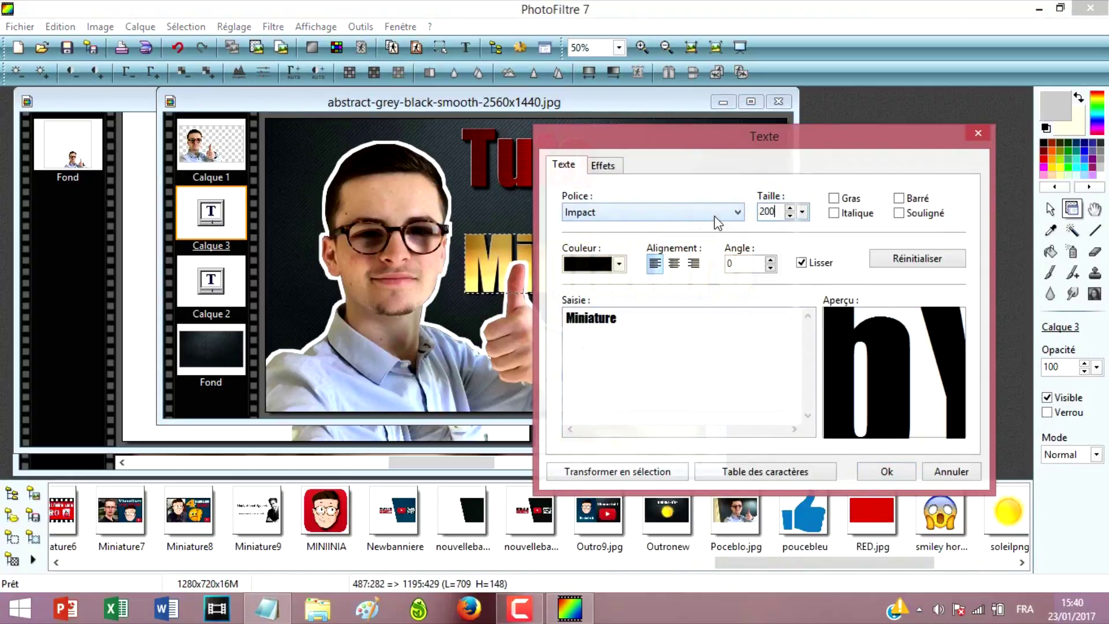
left_click(886, 472)
left_click_drag(389, 323, 312, 327)
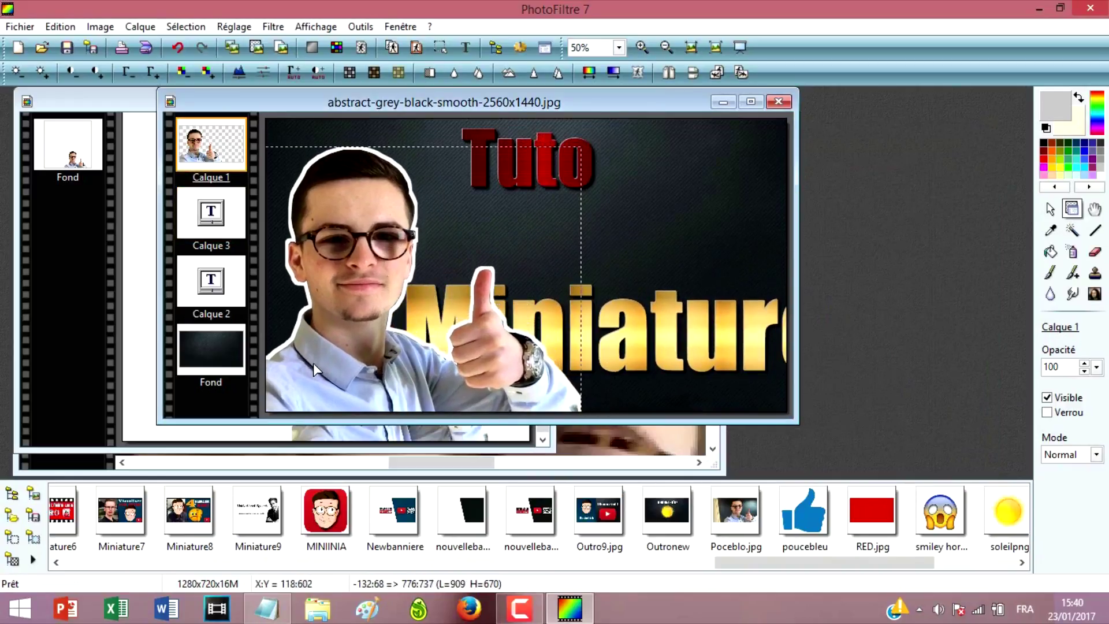
Set the "Miniature" text to size 150 and position it behind the thumb, fully inside the image's right edge
left_click_drag(551, 327, 560, 341)
double_click(568, 327)
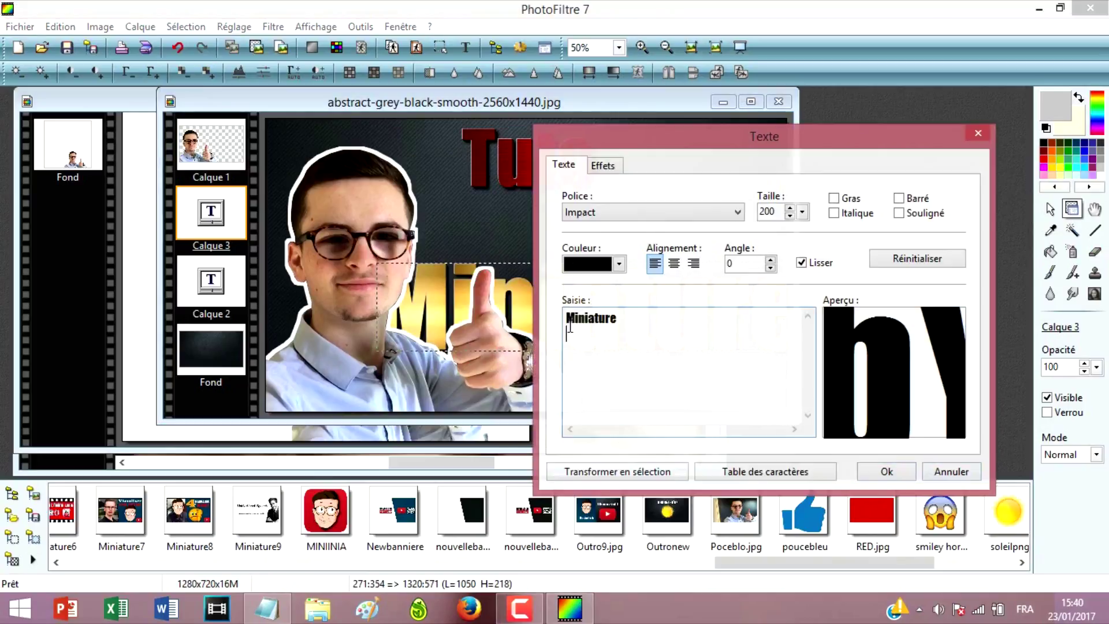
double_click(777, 212)
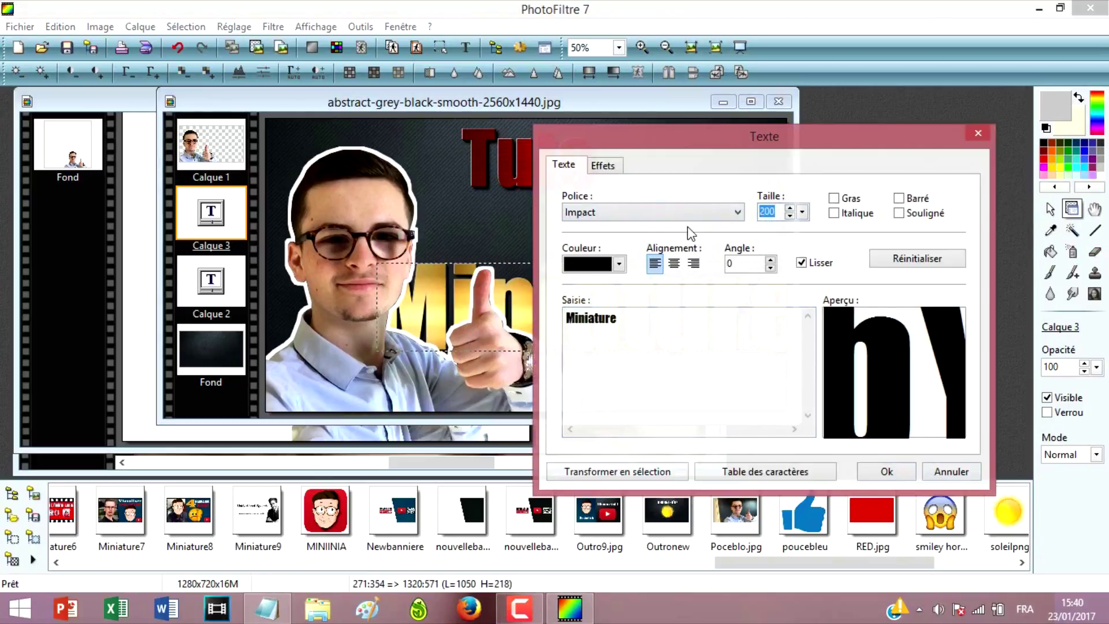
type("150")
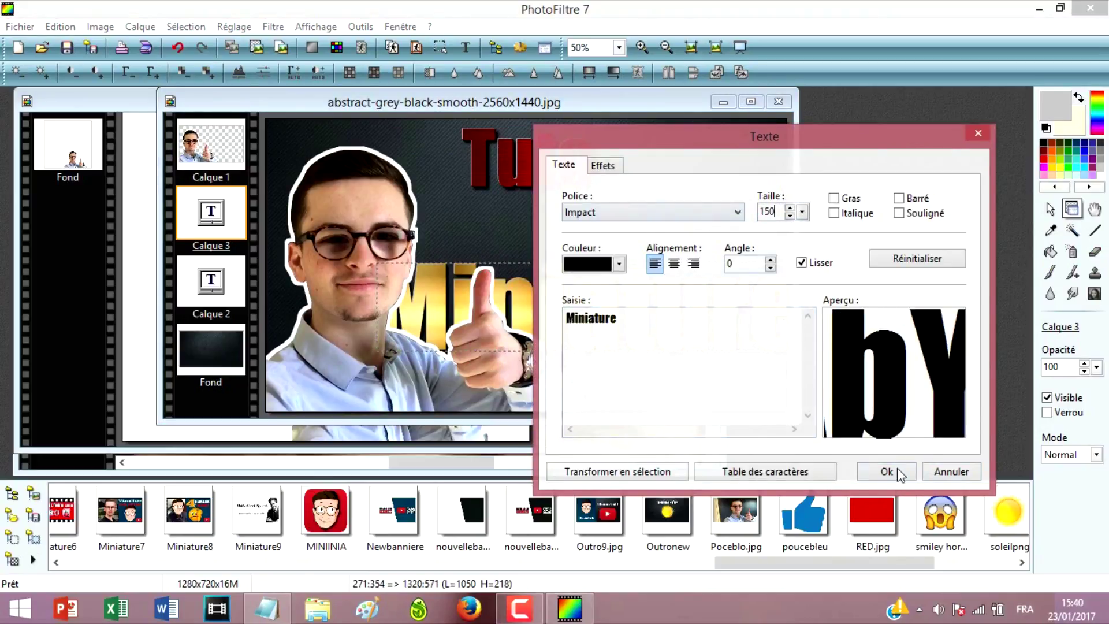
left_click(887, 471)
left_click_drag(609, 328, 674, 311)
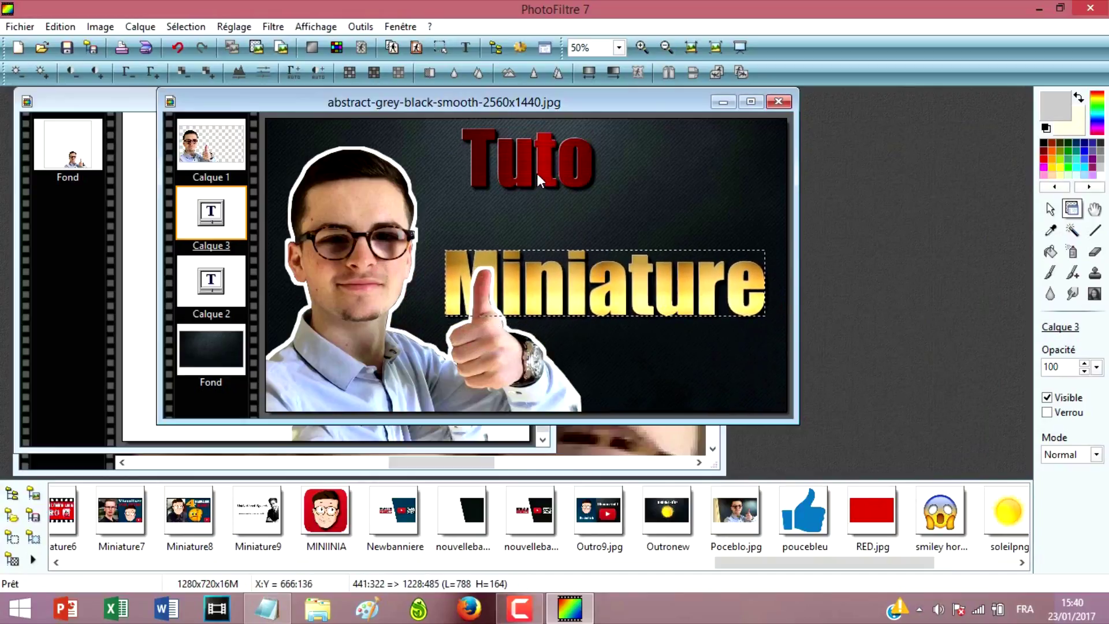
Change the "Tuto" text to "Tutoriel" and move it down closer to "Miniature"
double_click(536, 173)
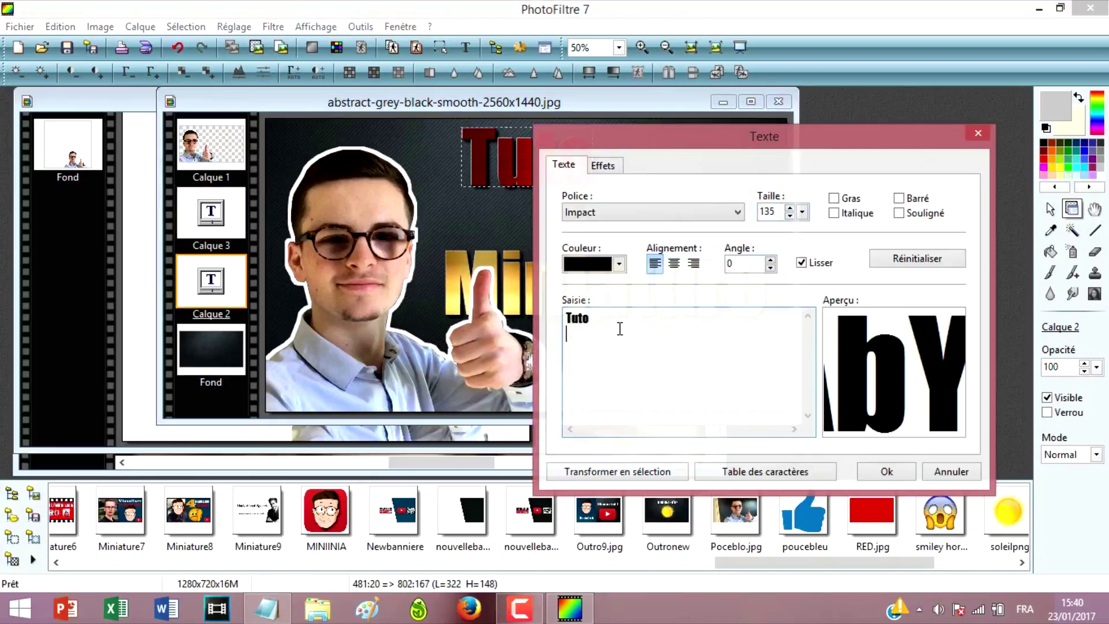
left_click(876, 479)
left_click_drag(601, 181, 601, 216)
Try the "Tutoriel" text at size 150
double_click(603, 214)
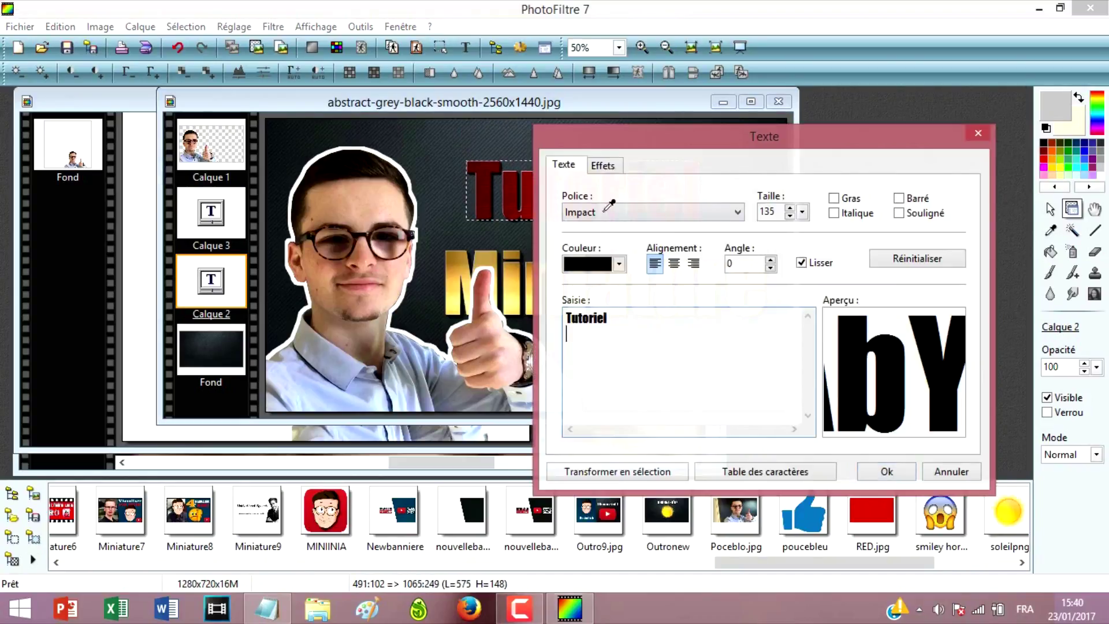
double_click(769, 212)
type("14")
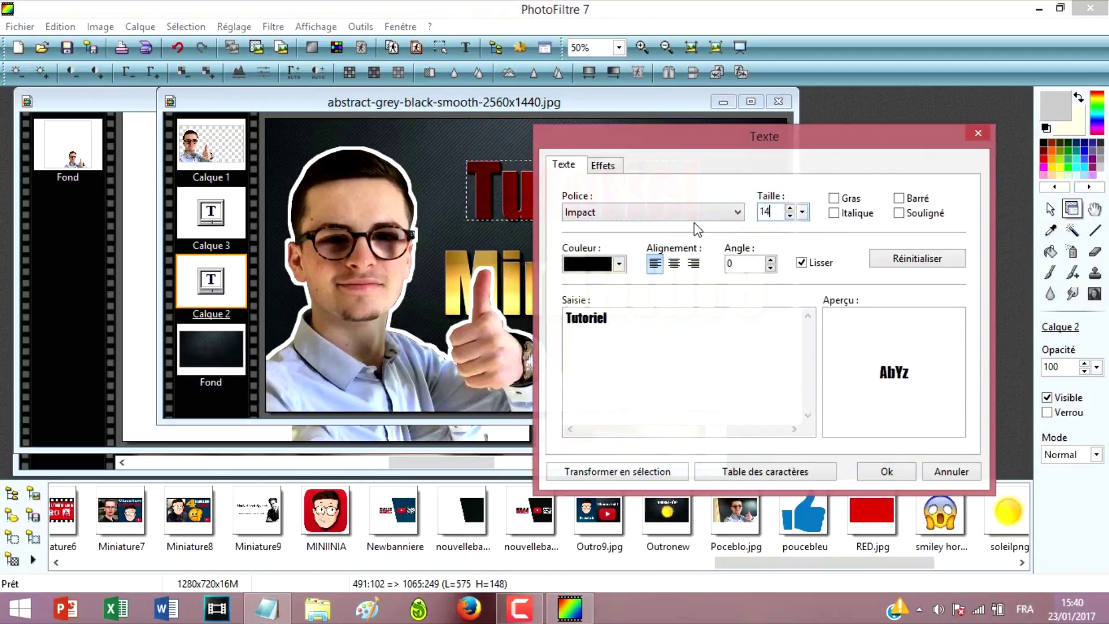
key("BackSpace")
type("50")
key("BackSpace")
type("0")
left_click(884, 472)
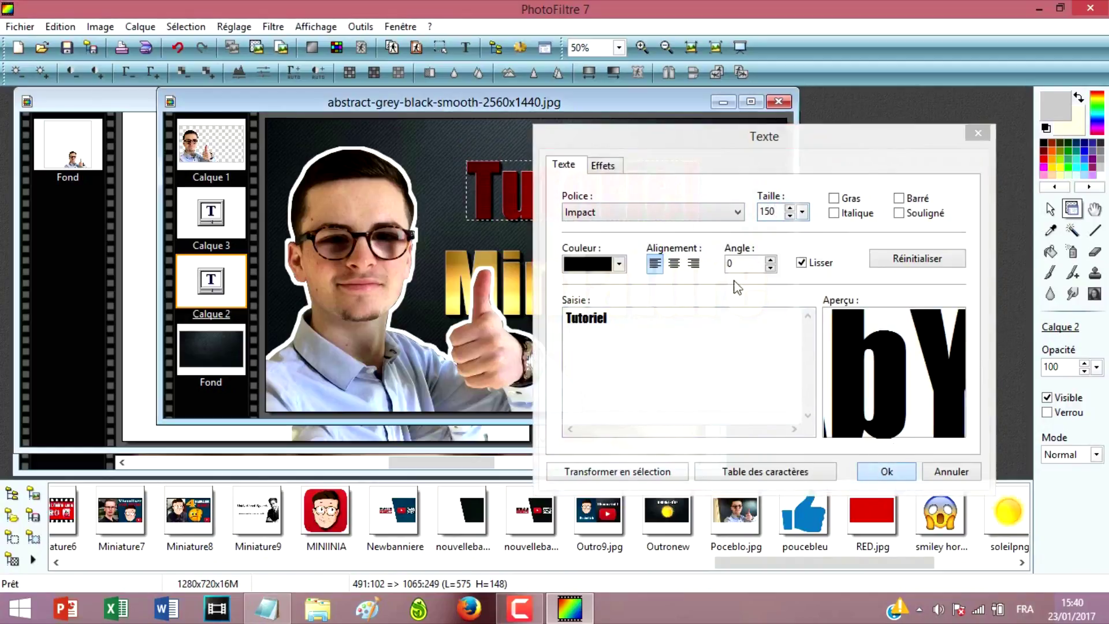
Try enlarging the "Tutoriel" text to size 175
double_click(691, 210)
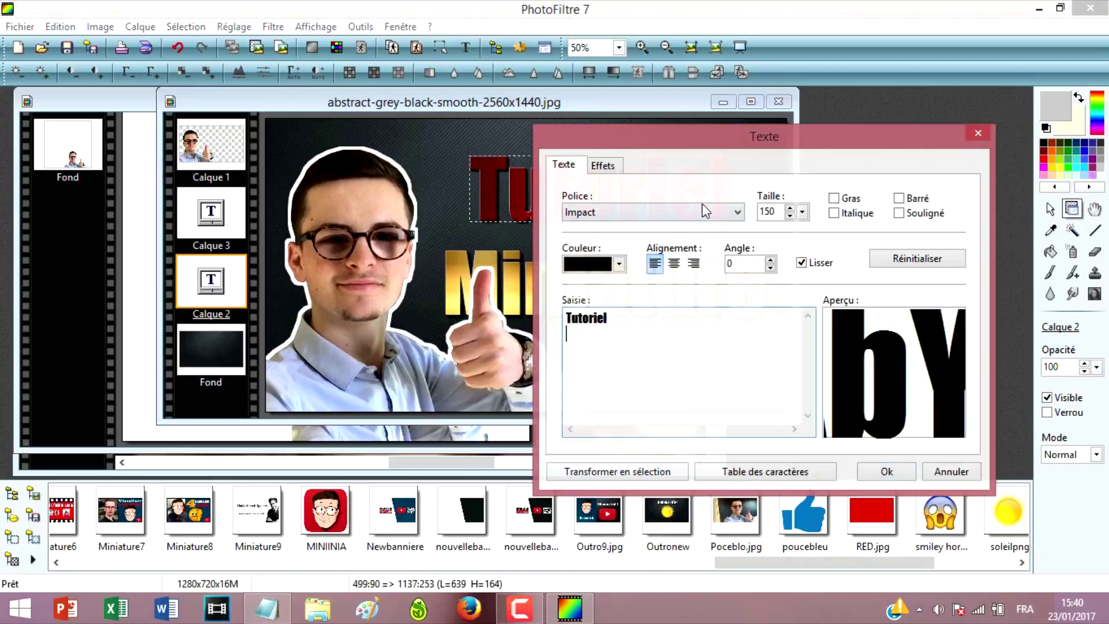
double_click(771, 212)
type("1")
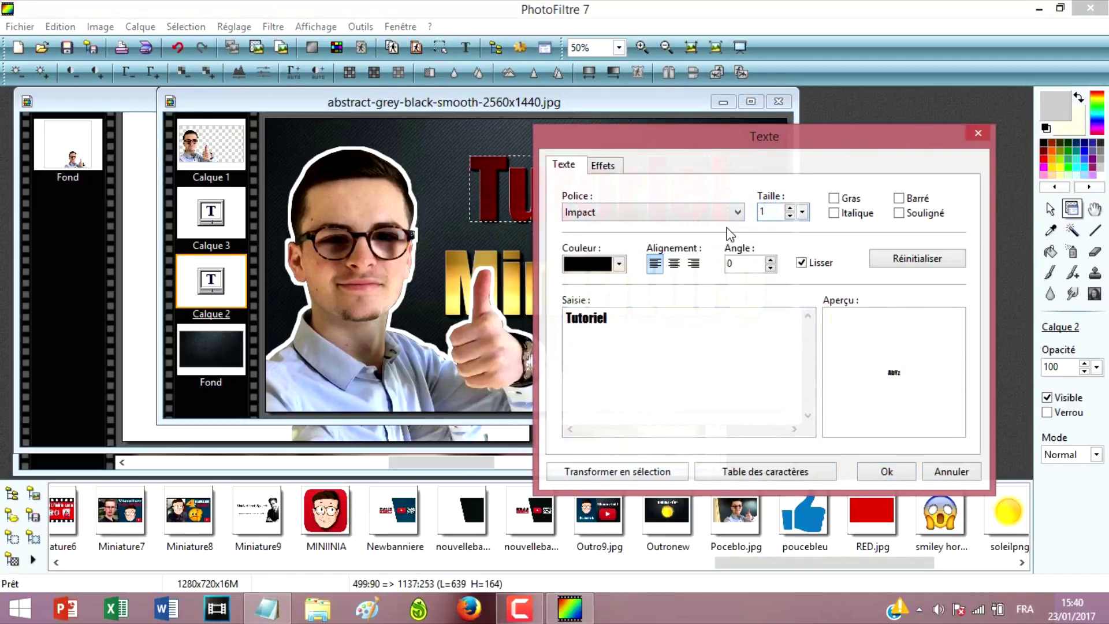
type("75")
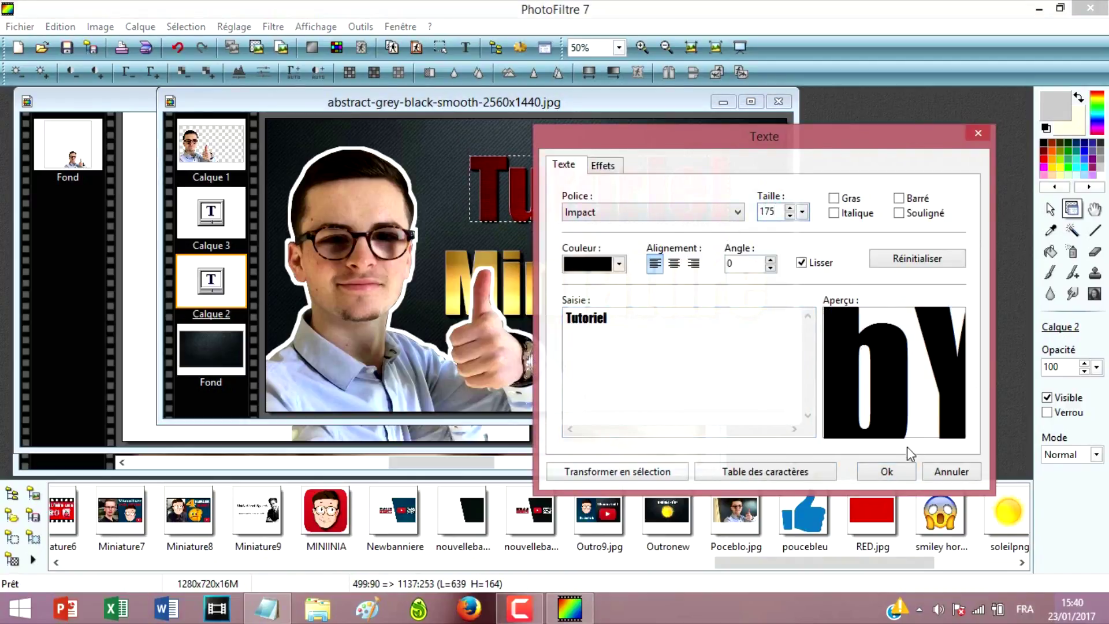
left_click(886, 470)
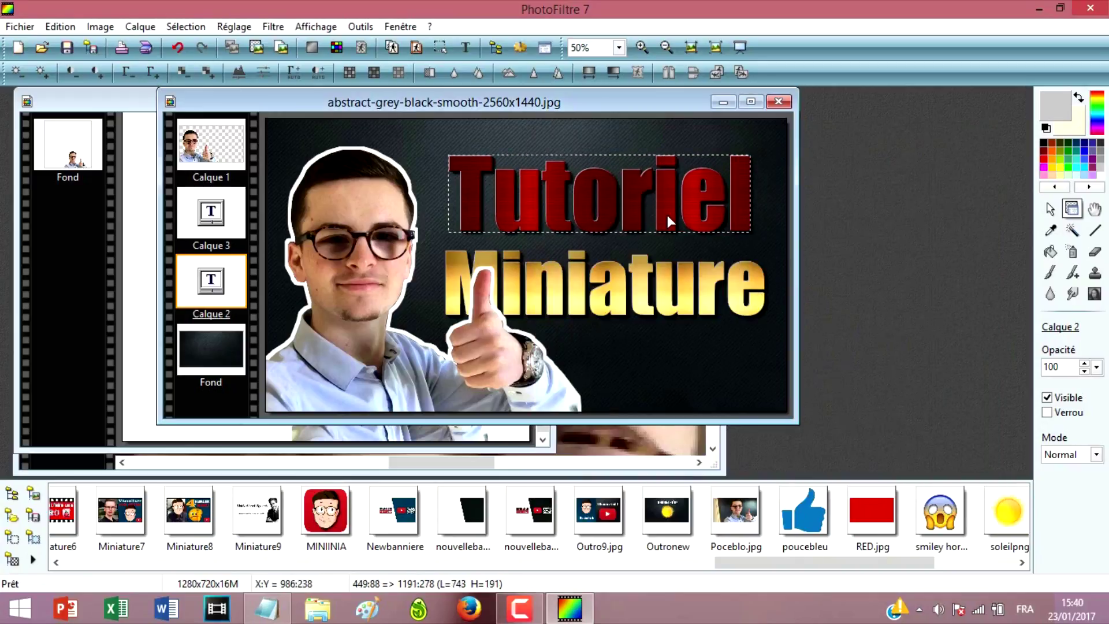
Set the "Tutoriel" text to size 180
double_click(667, 215)
left_click(790, 209)
left_click(790, 209)
left_click(790, 209)
left_click(791, 209)
left_click(790, 209)
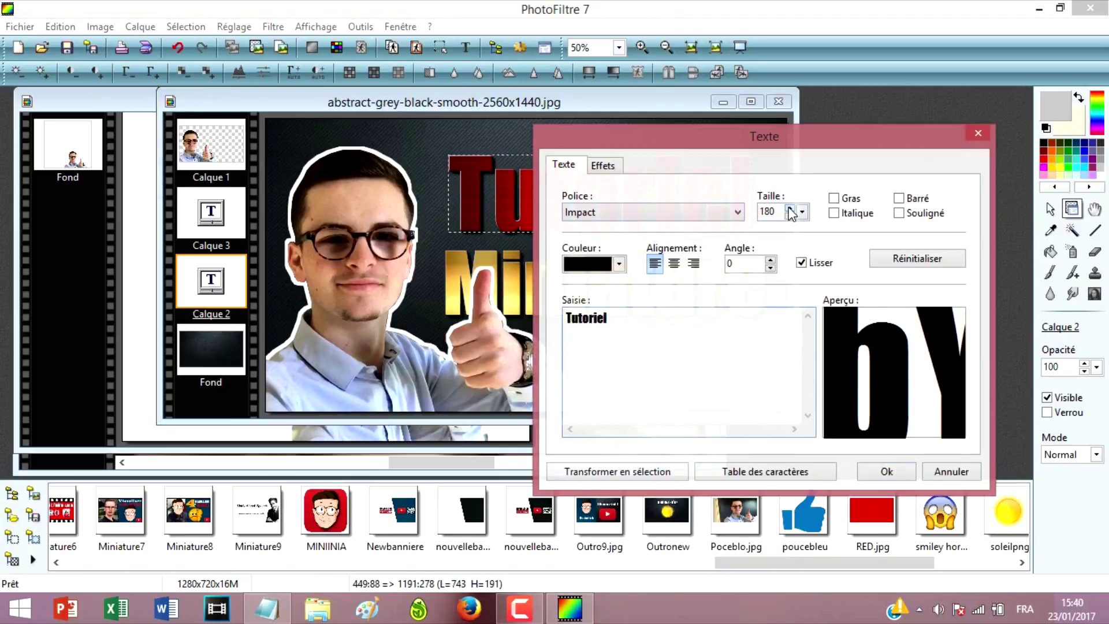
left_click(882, 473)
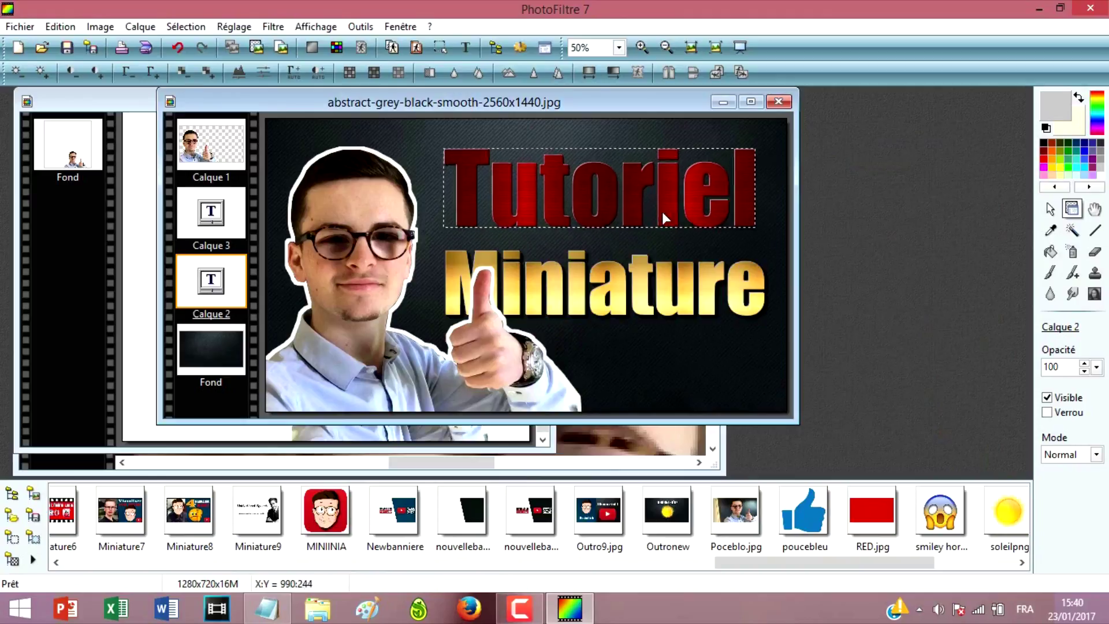
Move the "Tutoriel" text up slightly and bring the "Miniature" text up directly beneath it
left_click_drag(669, 213, 670, 217)
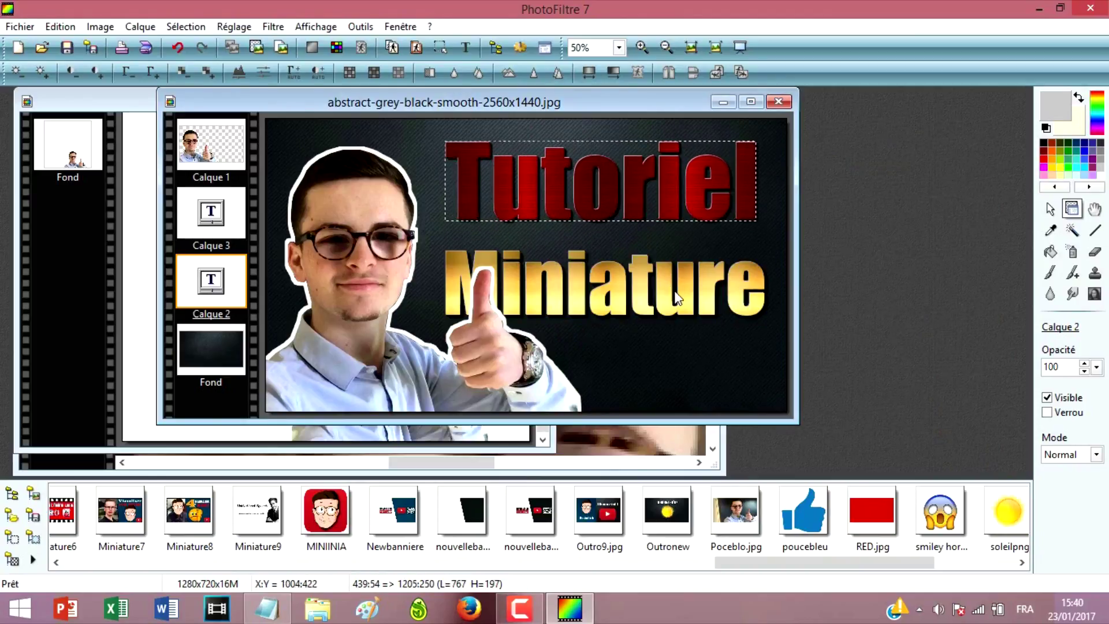
left_click_drag(676, 295, 679, 276)
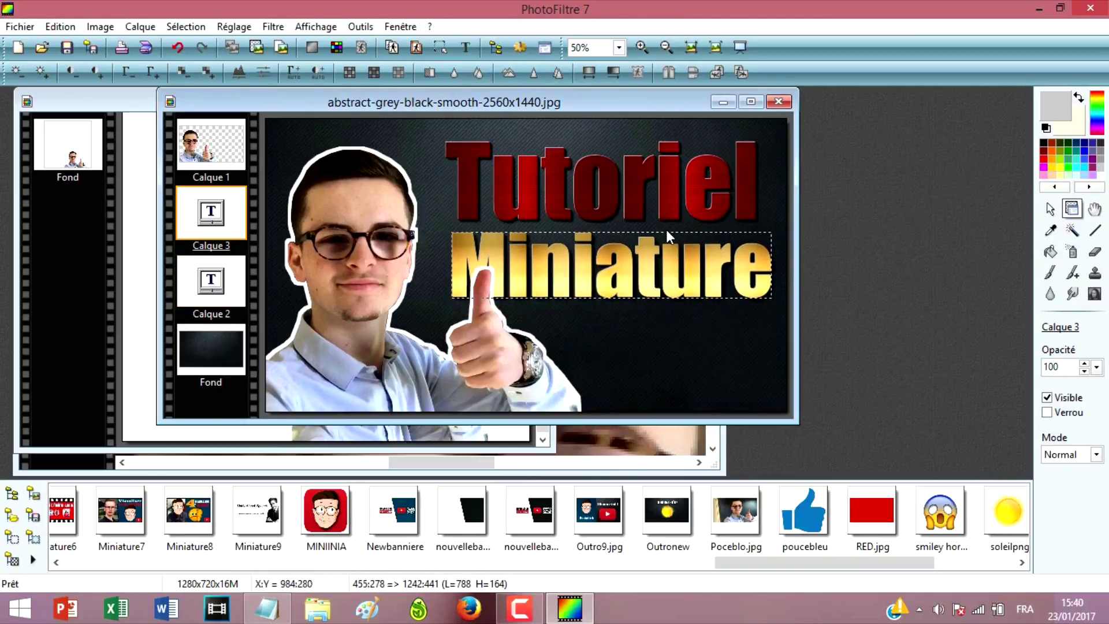
left_click(445, 164)
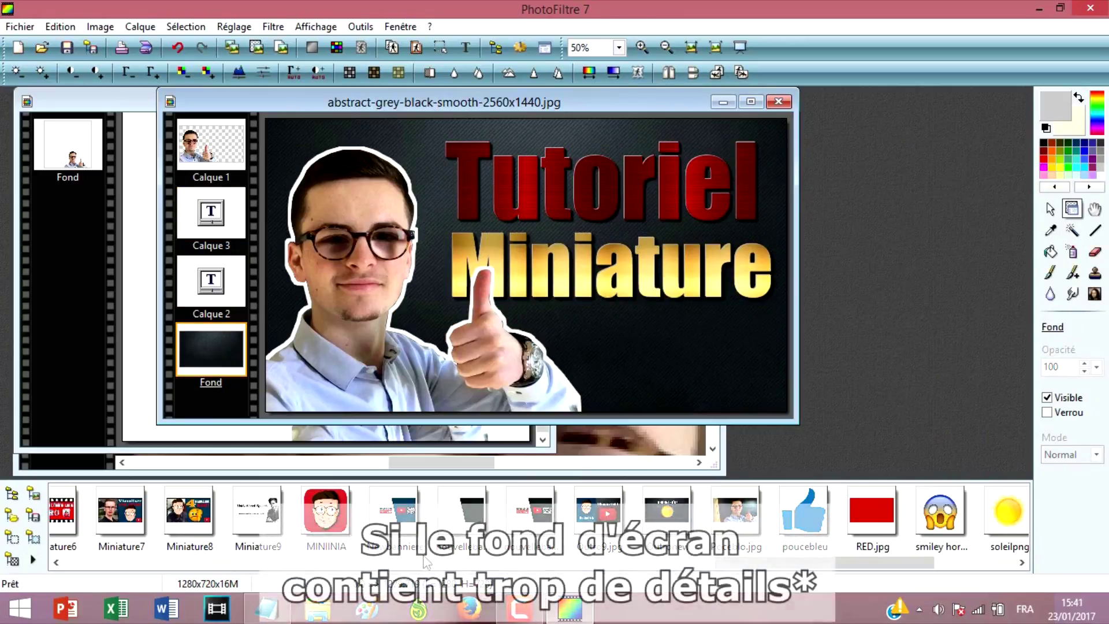
Try the sunrise picture as a background layer behind the man and the titles, and delete that layer again
left_click_drag(751, 563, 852, 563)
left_click_drag(721, 511, 643, 377)
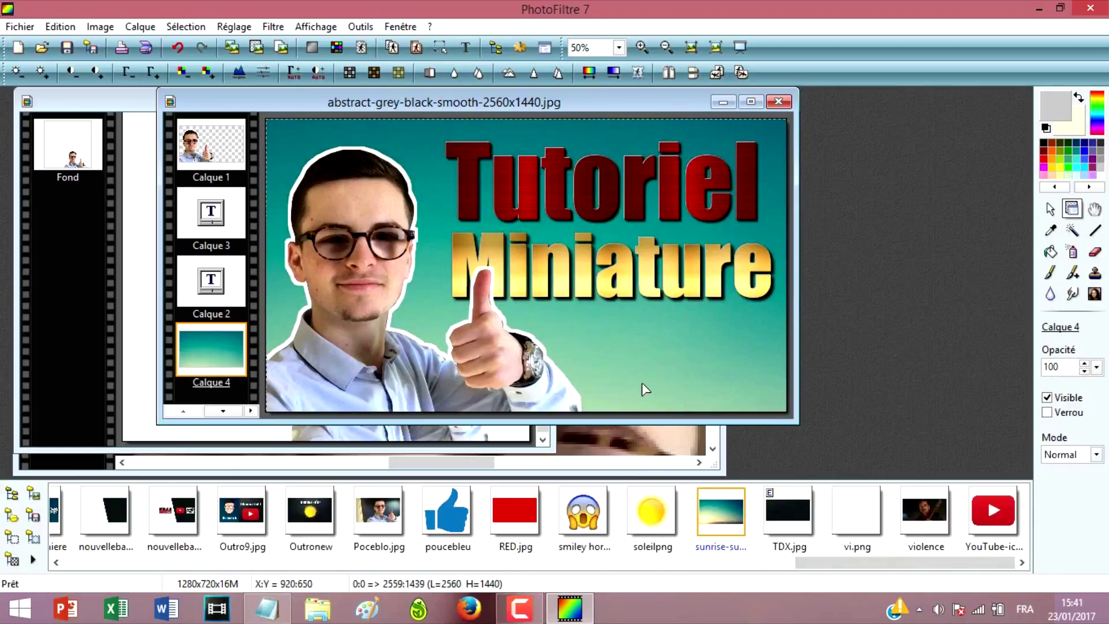
right_click(670, 384)
left_click(691, 359)
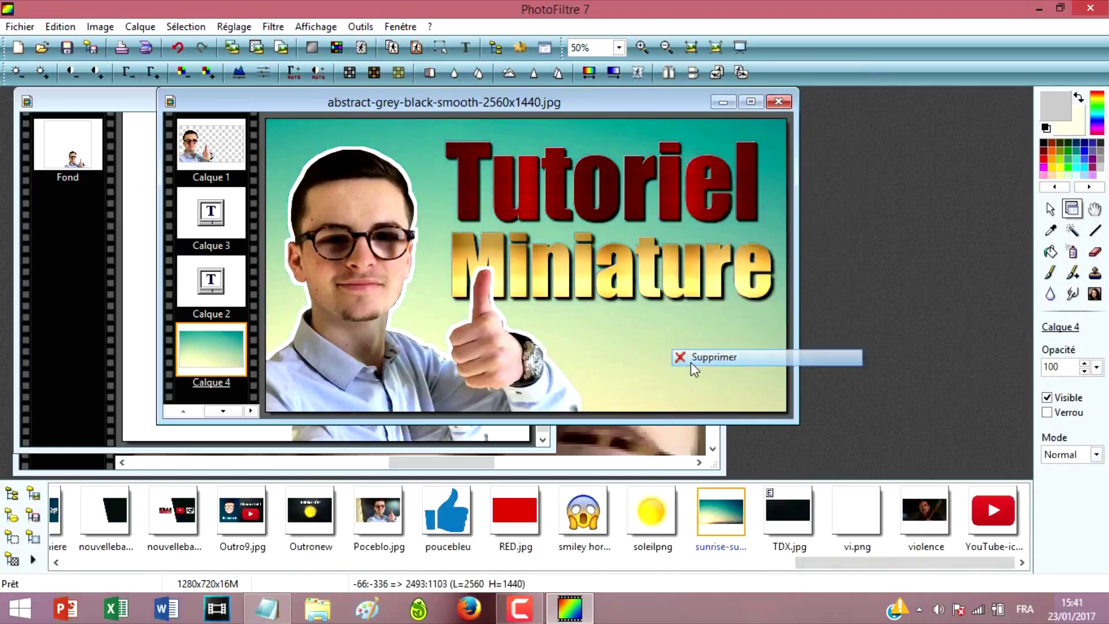
Add the "violence" picture as a layer covering the whole background and bring the "Tutoriel" text to the front
left_click_drag(924, 511, 675, 362)
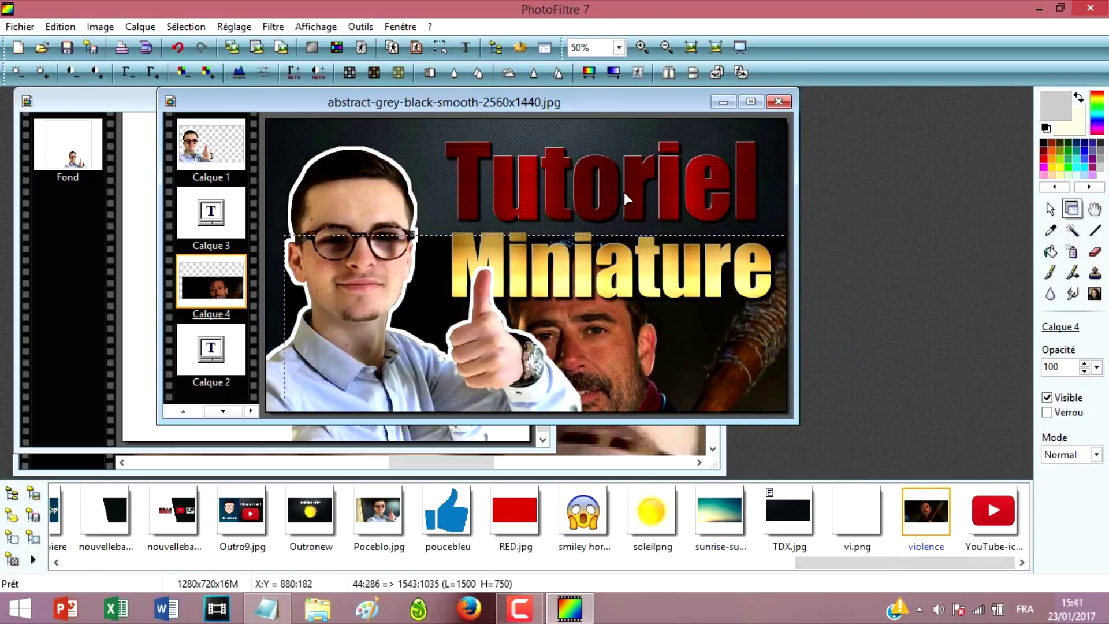
right_click(623, 191)
mouse_move(692, 453)
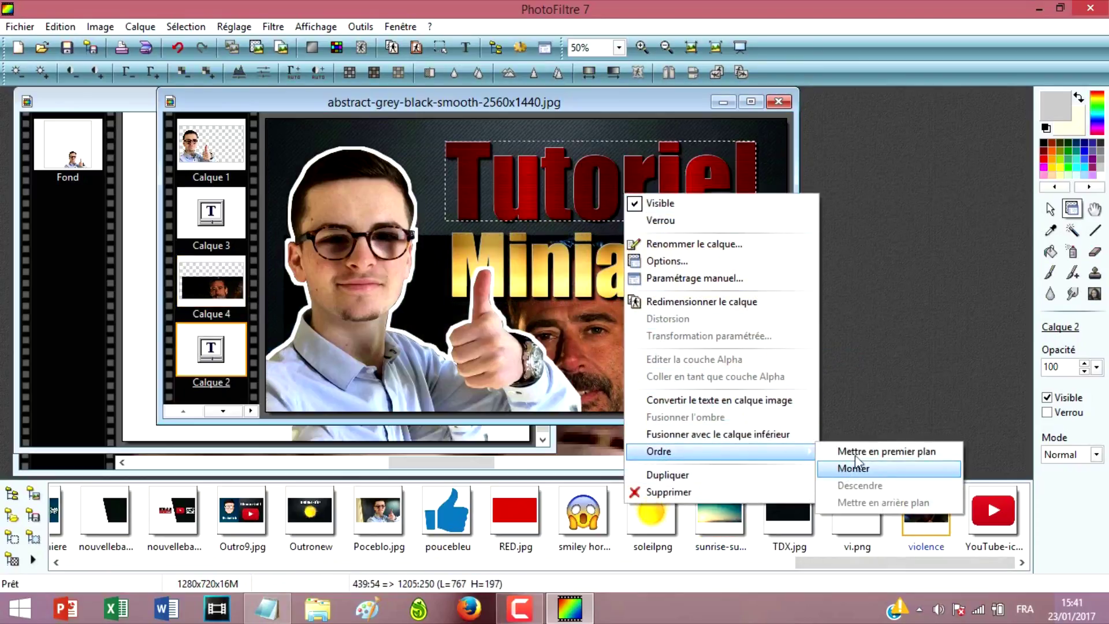
left_click(854, 468)
left_click(618, 239)
left_click_drag(617, 234, 574, 251)
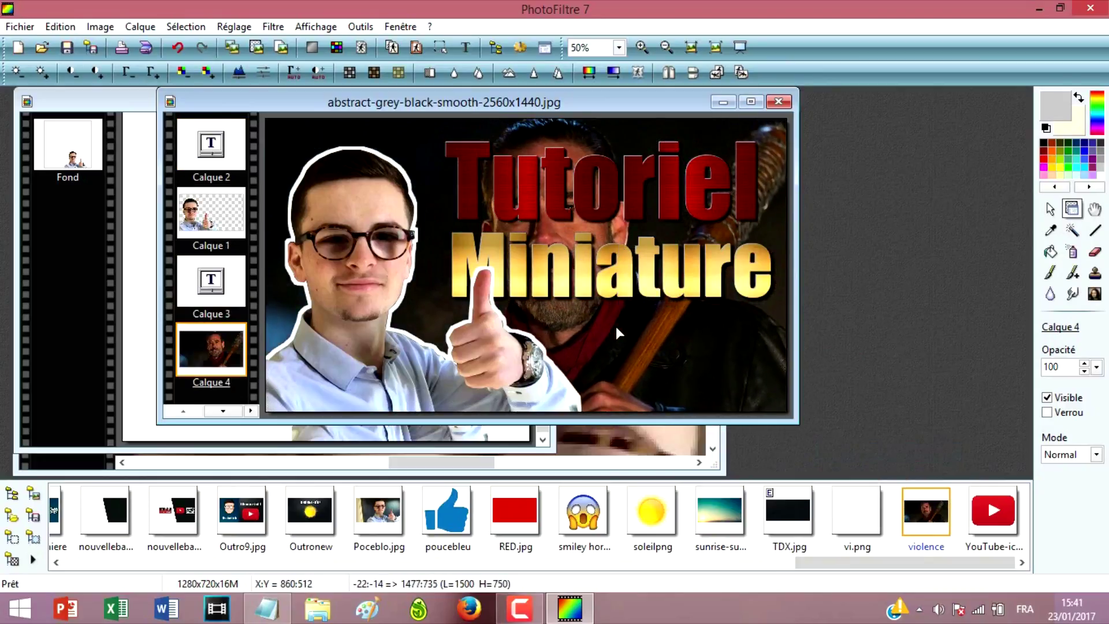
Apply a Gaussian blur with a 20-pixel radius to the "violence" background picture
left_click(273, 27)
mouse_move(278, 155)
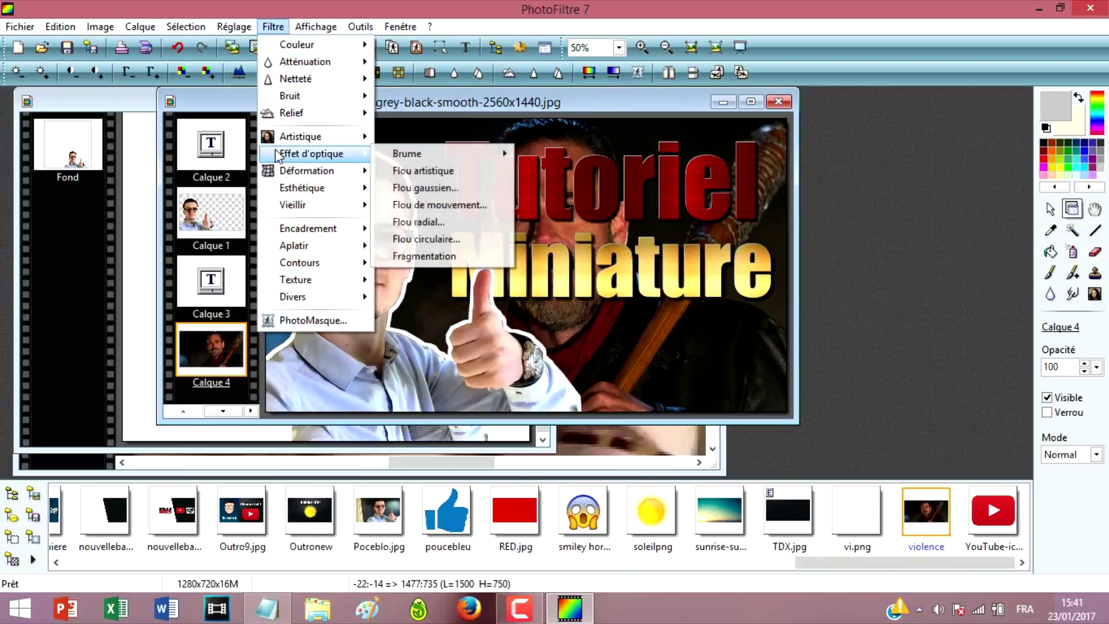
left_click(435, 190)
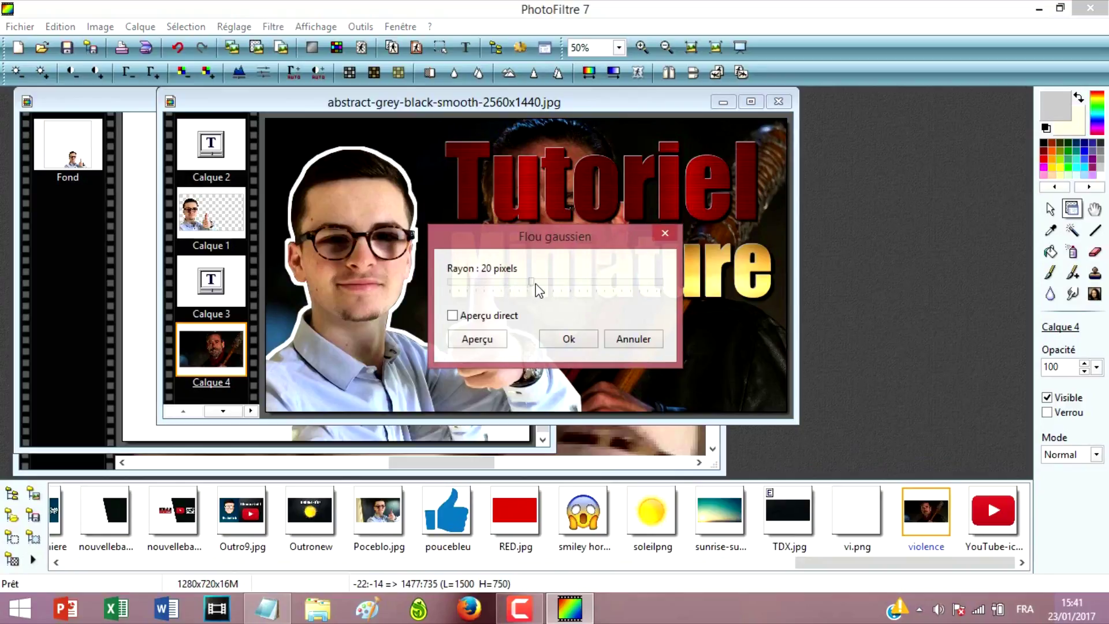
left_click(567, 340)
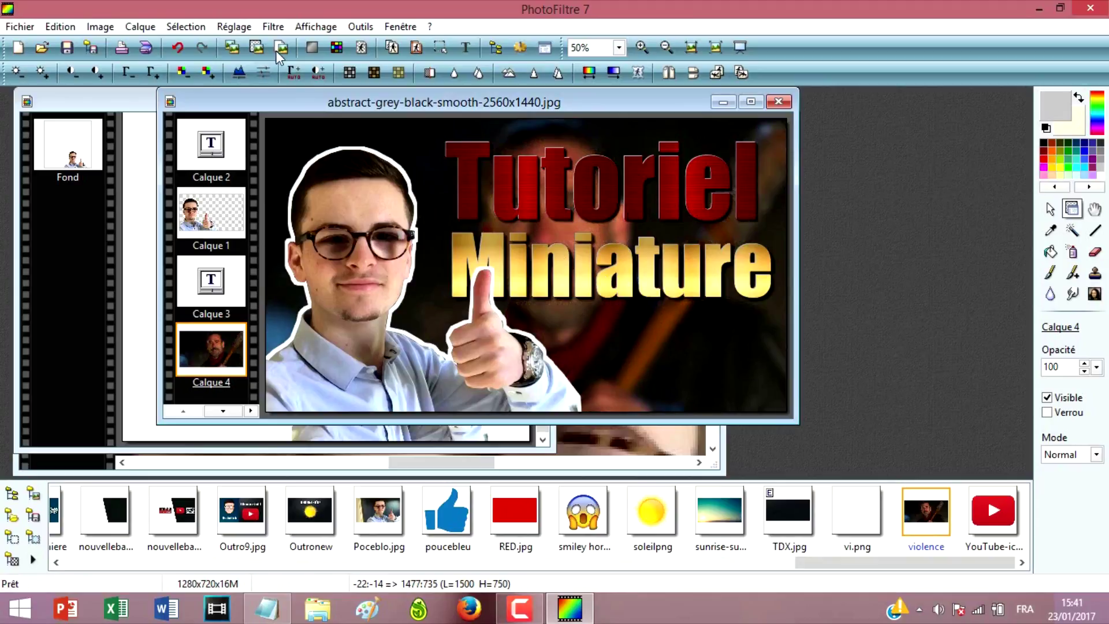
Apply the black Brume optical effect to the background picture and soften it with the Flou artistique filter
left_click(273, 26)
mouse_move(306, 162)
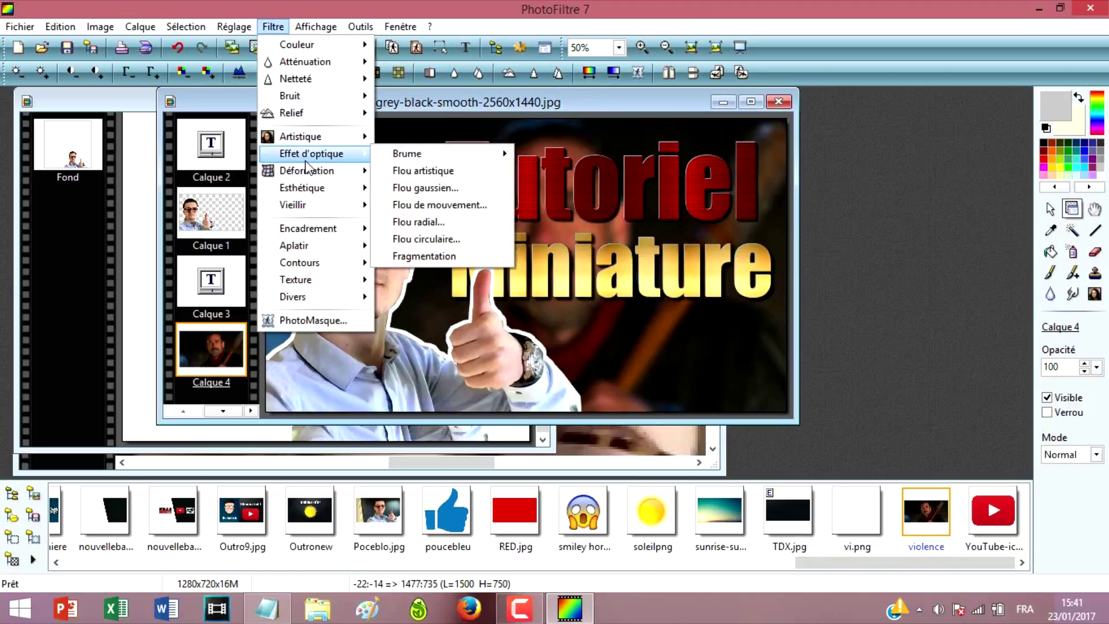
mouse_move(407, 154)
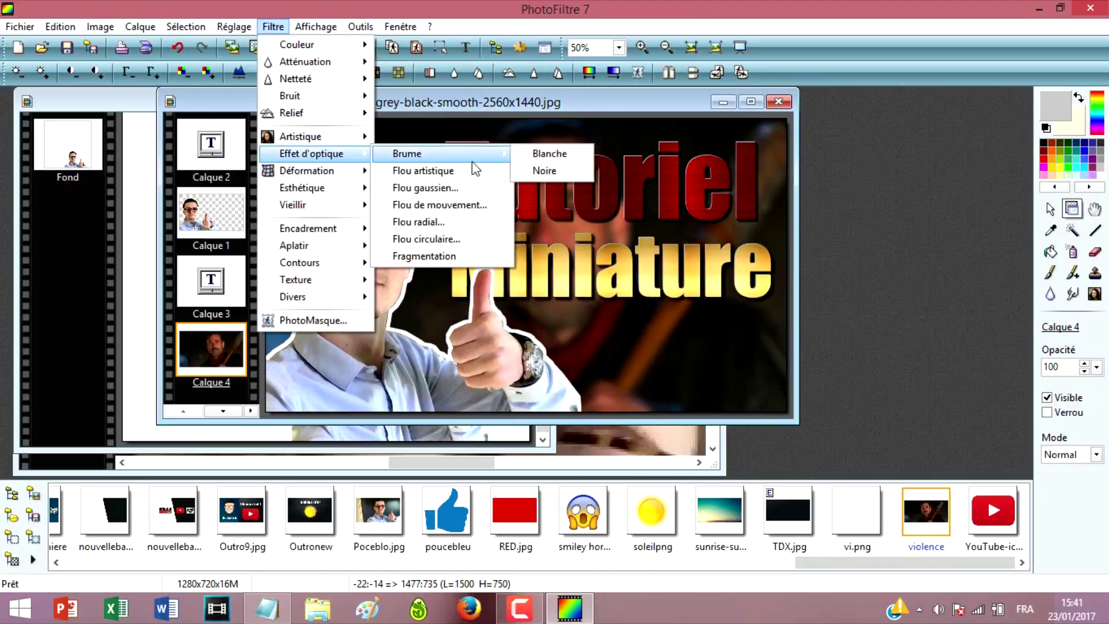
left_click(532, 171)
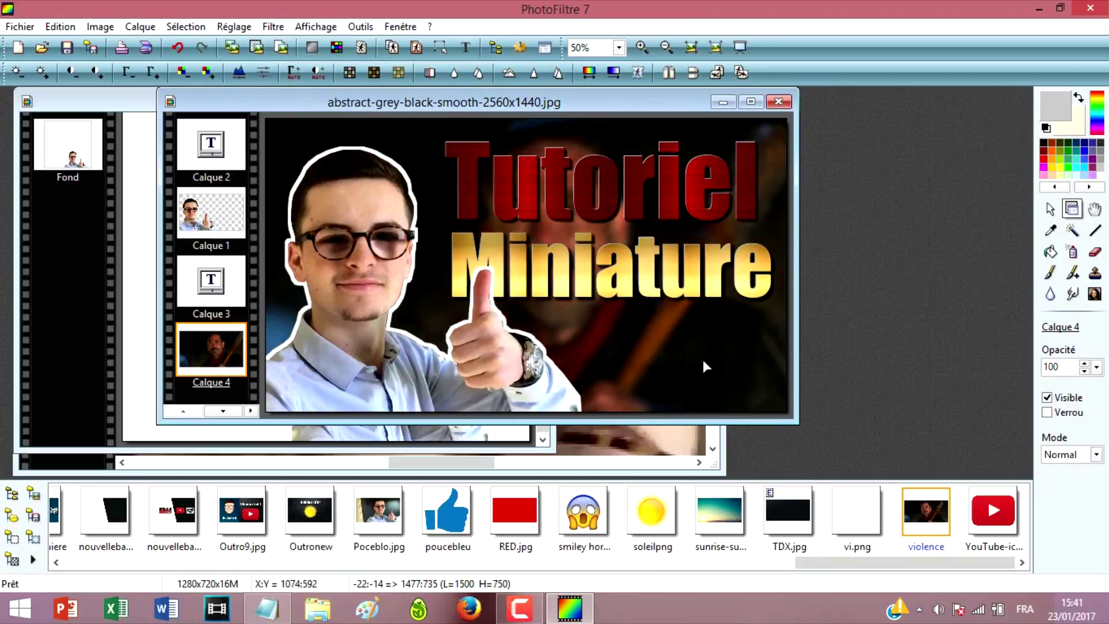
left_click(273, 27)
mouse_move(329, 155)
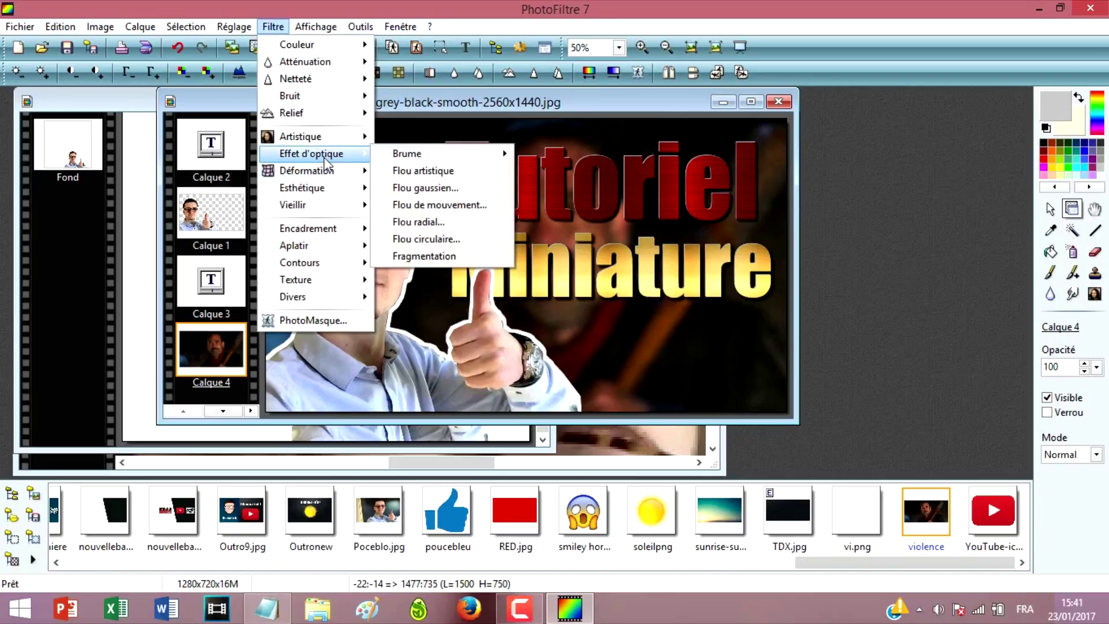
left_click(408, 172)
left_click(561, 338)
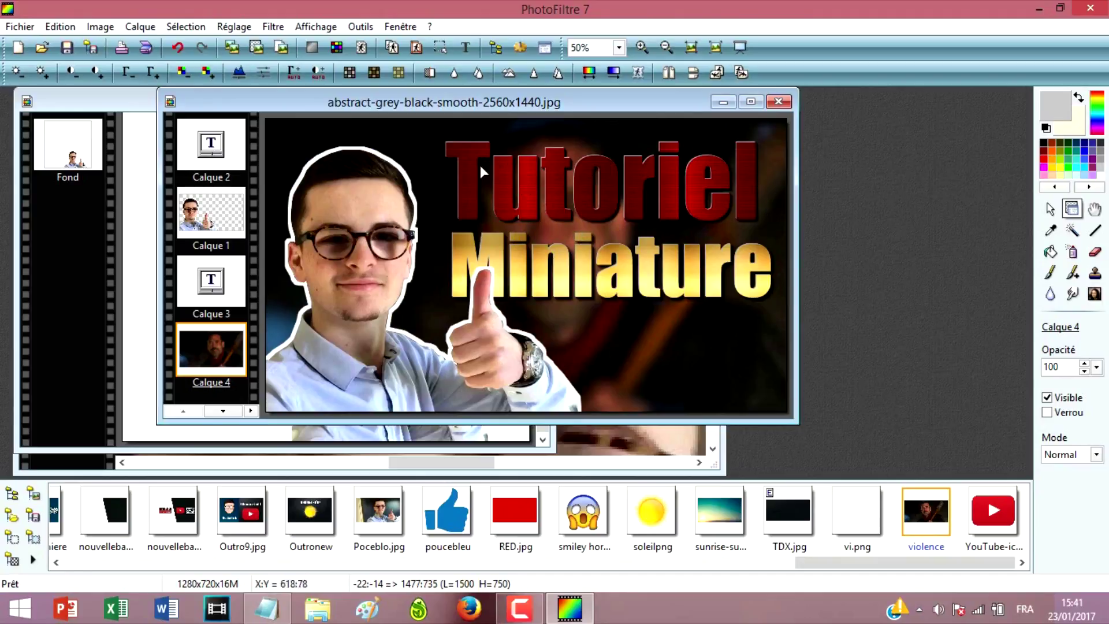
Nudge the man's layer slightly and give it a smoothed black drop shadow with Delta X 7, Delta Y 7 and 80% opacity
left_click_drag(334, 330, 337, 326)
double_click(337, 327)
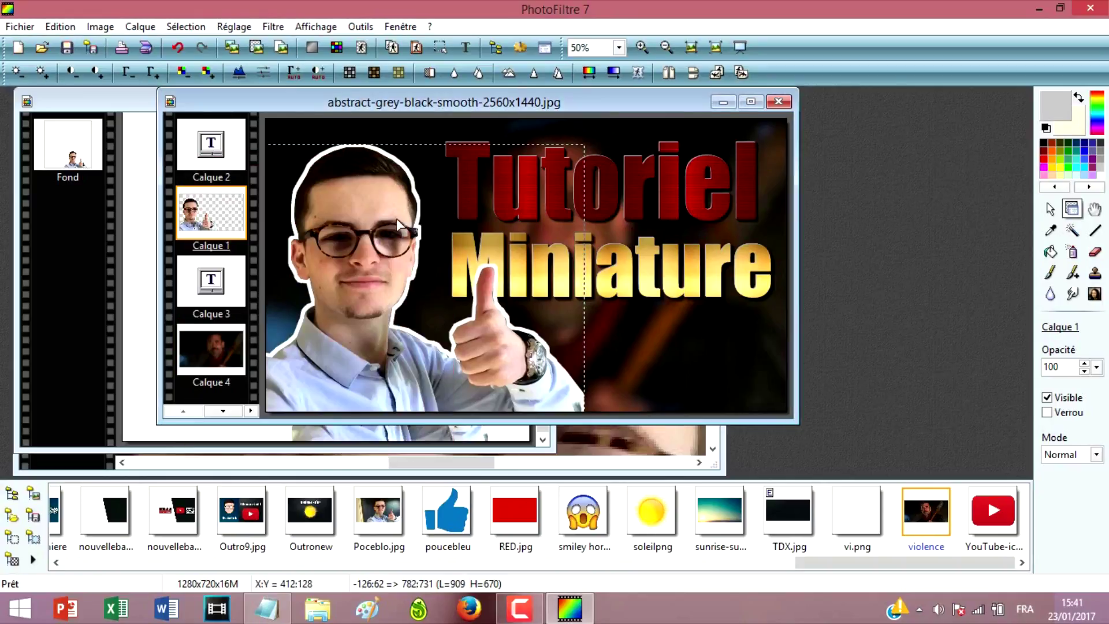
left_click(228, 258)
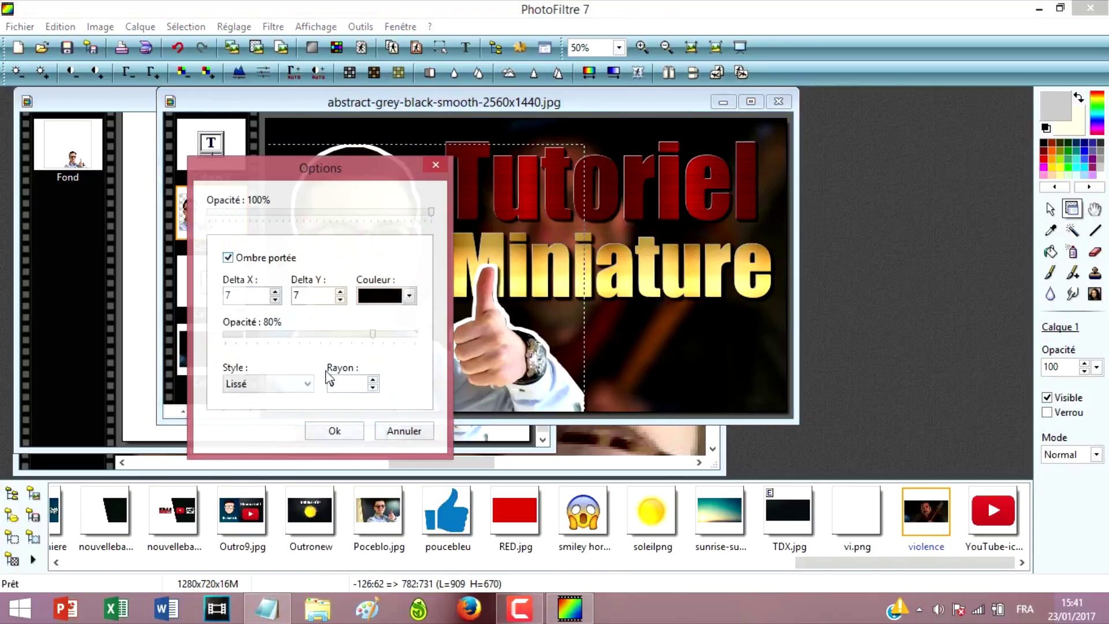
left_click(341, 432)
left_click(635, 347)
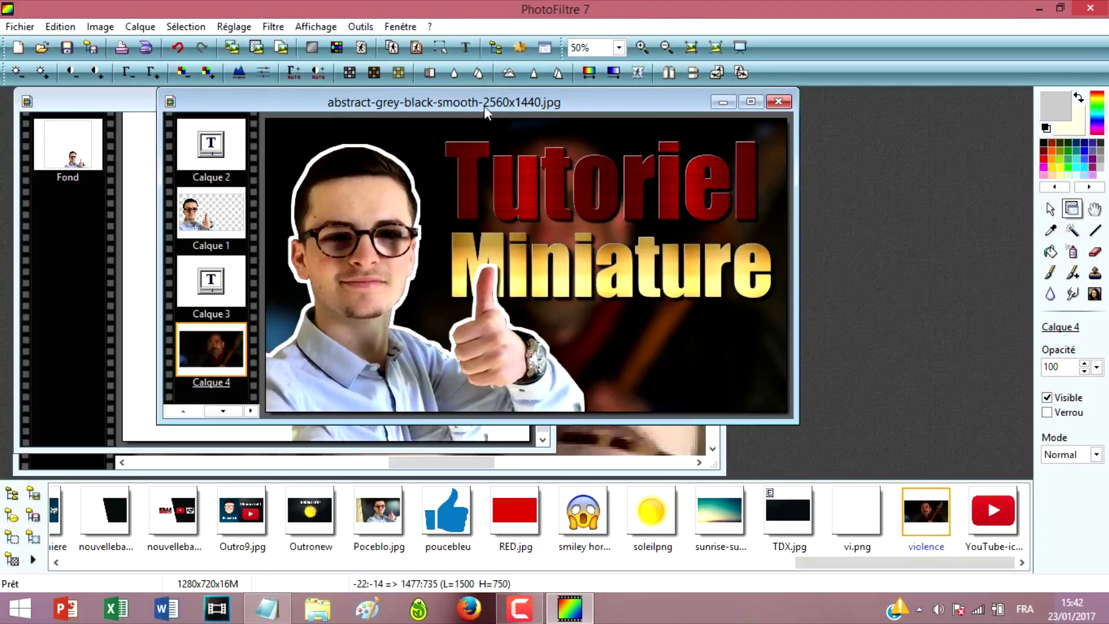
mouse_move(484, 107)
left_mouse_down()
mouse_move(628, 124)
mouse_move(472, 112)
left_mouse_up()
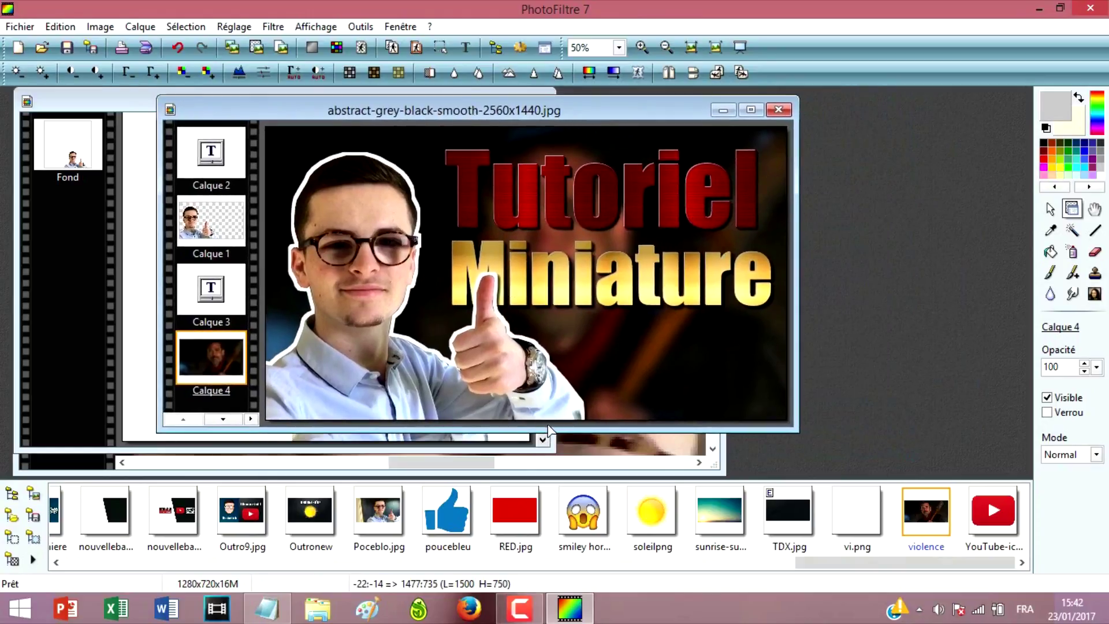
mouse_move(548, 429)
left_mouse_down()
mouse_move(548, 458)
mouse_move(555, 439)
left_mouse_up()
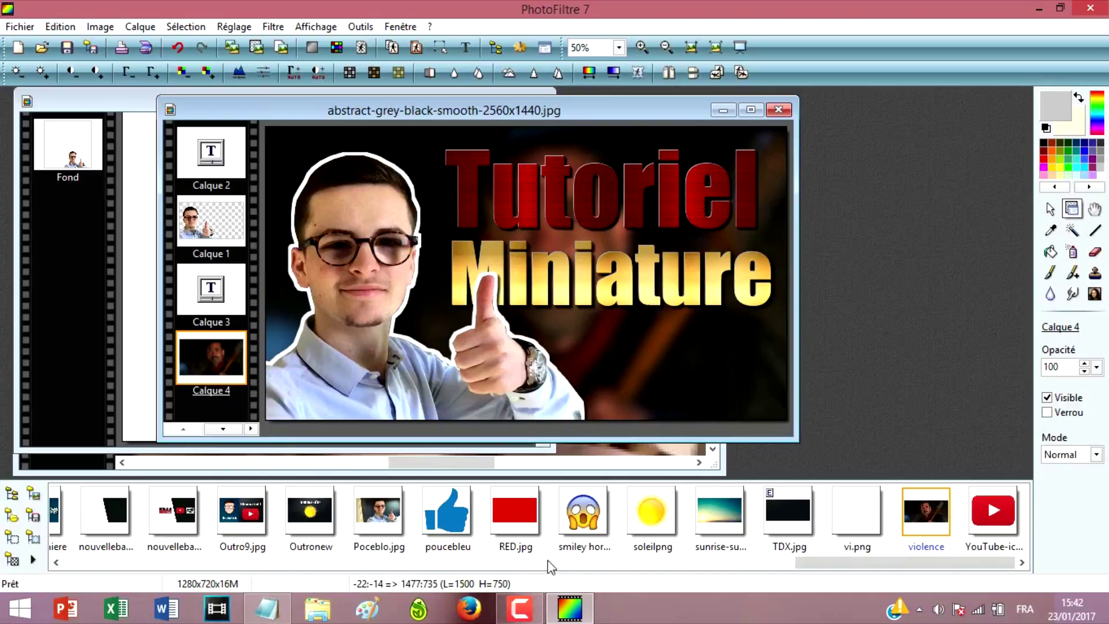
left_click_drag(808, 562, 462, 562)
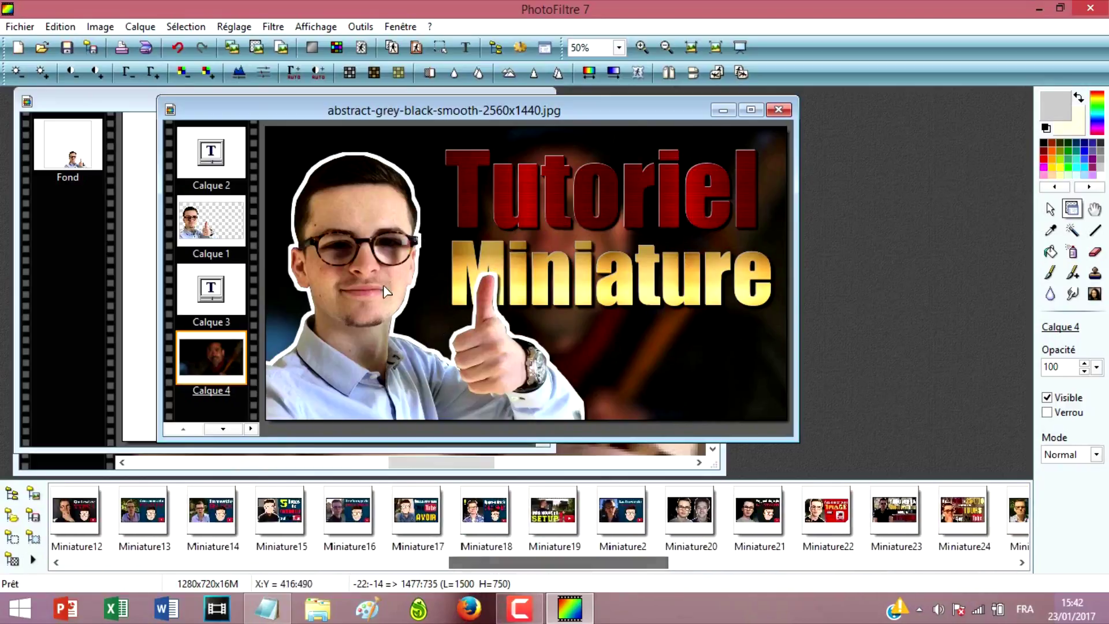
Save the thumbnail as a PNG named "Miniaturetest" in the Youtube folder, accepting that the format does not keep layers
left_click(19, 26)
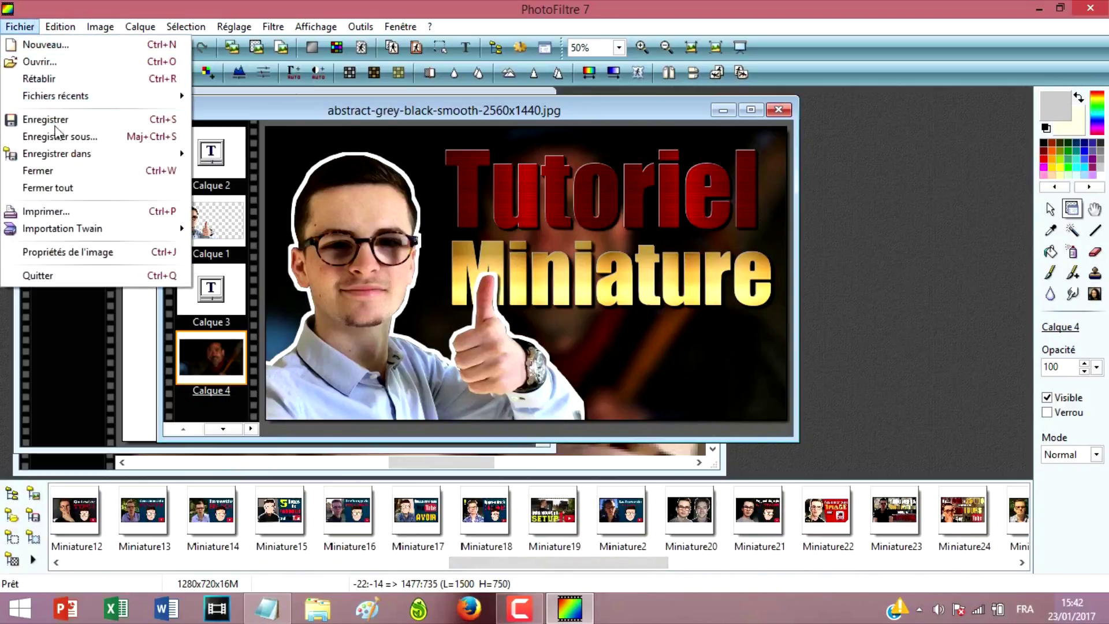
left_click(61, 140)
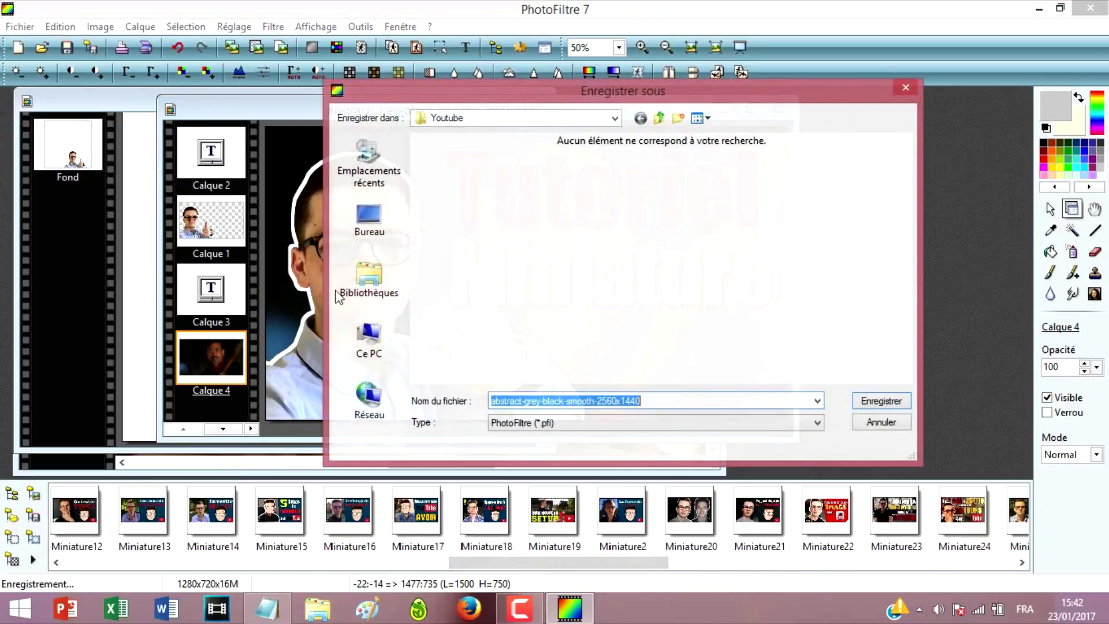
left_click(535, 422)
left_click(537, 471)
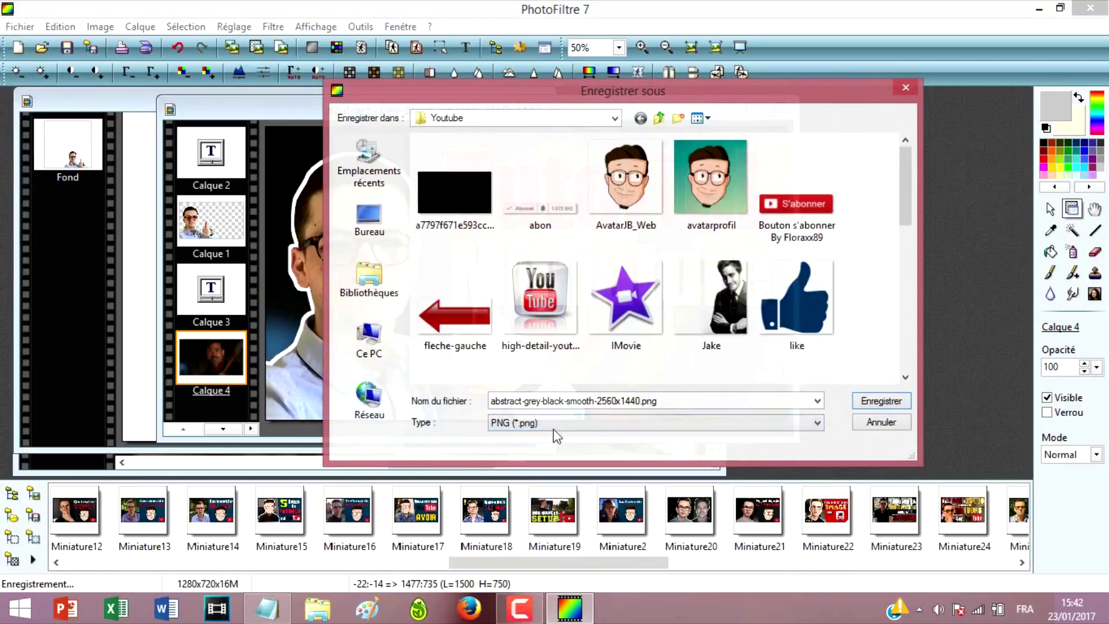
double_click(639, 402)
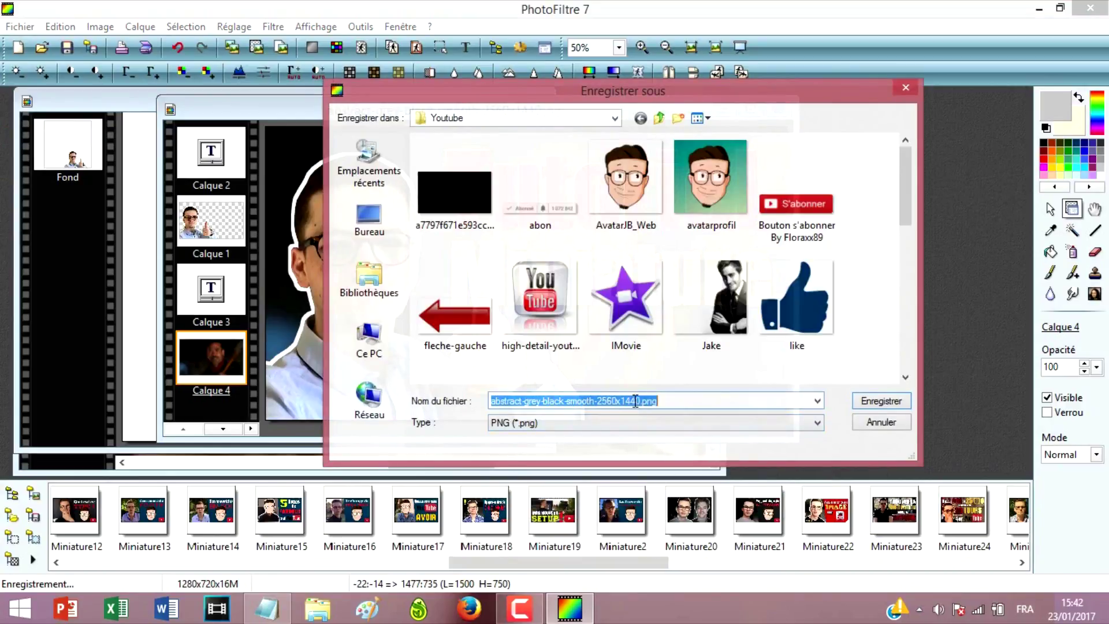
left_click_drag(639, 402, 475, 408)
type("Miniaturetest")
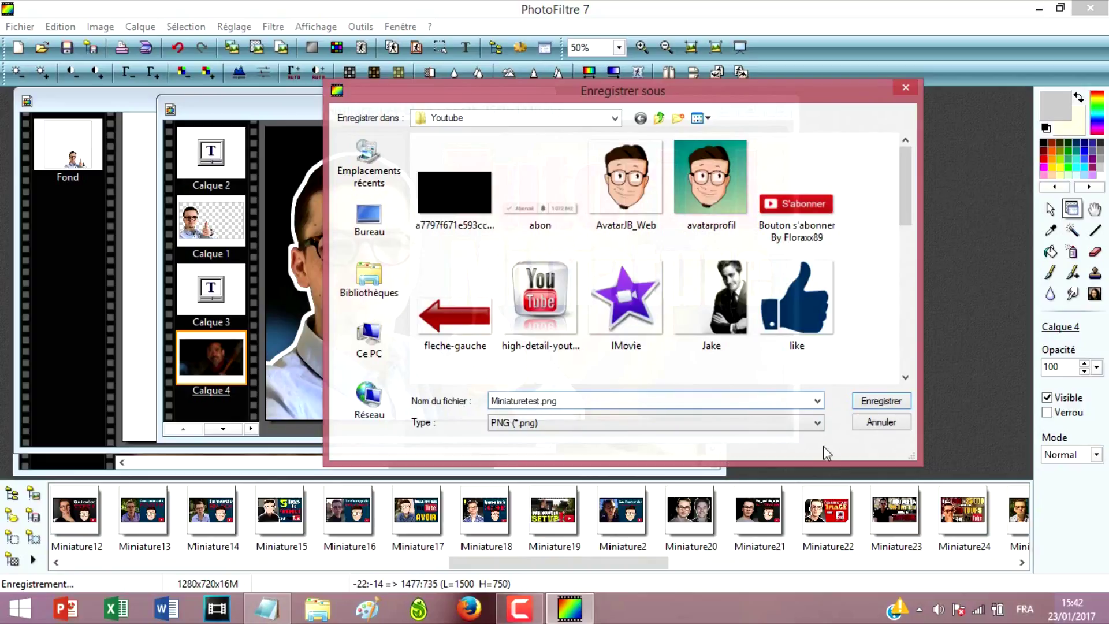
left_click(882, 400)
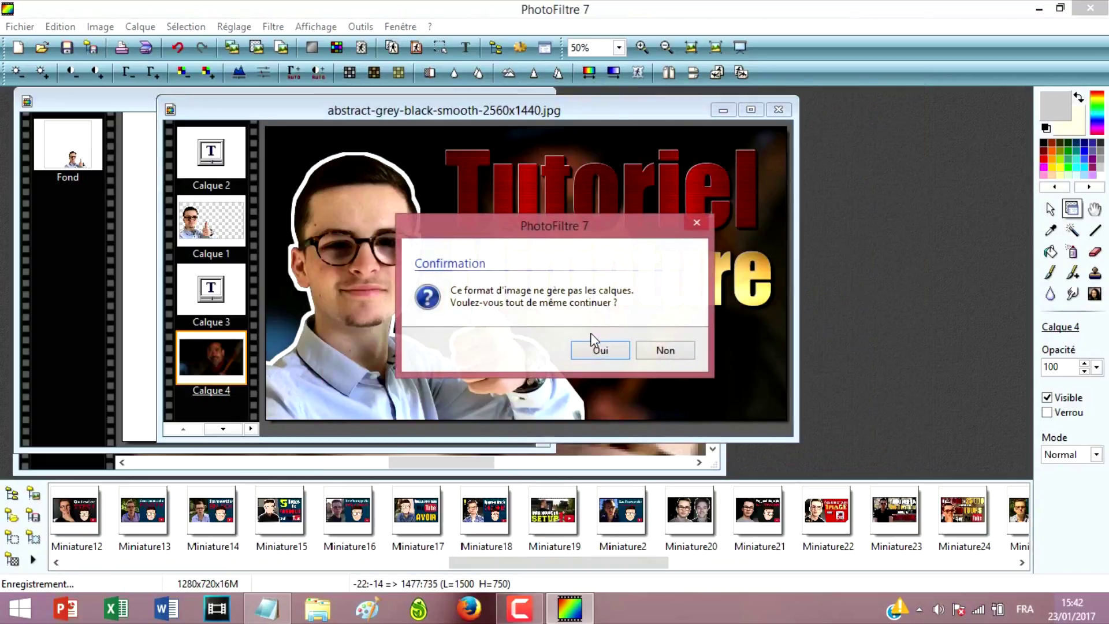
left_click(599, 350)
left_click(601, 338)
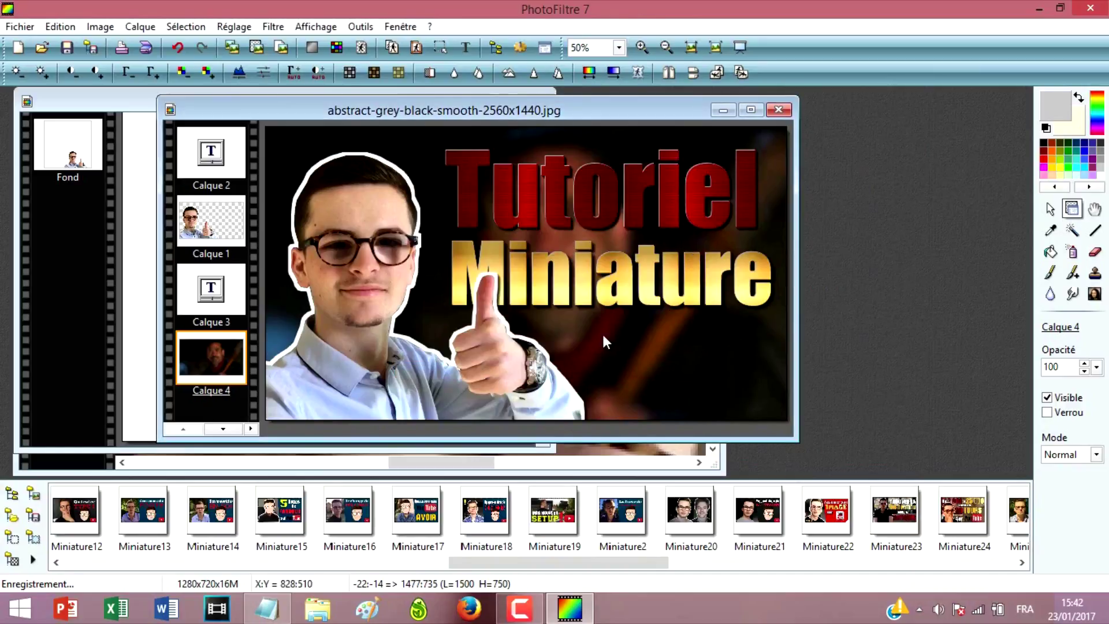
Close PhotoFiltre, switch to Firefox and open YouTube's video upload page
left_click(1082, 10)
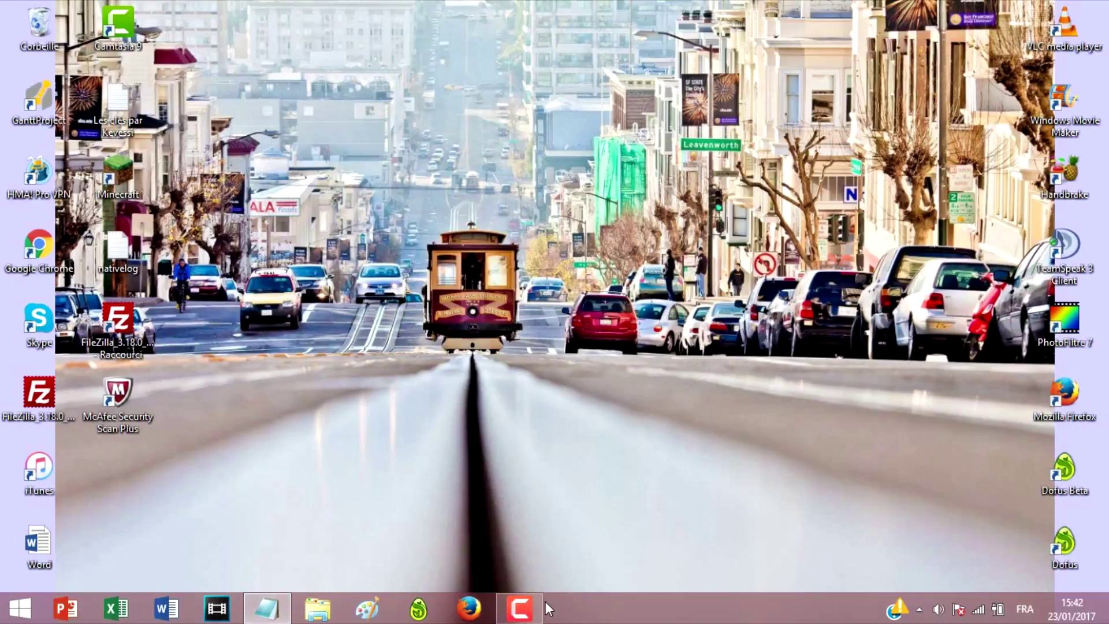
left_click(468, 612)
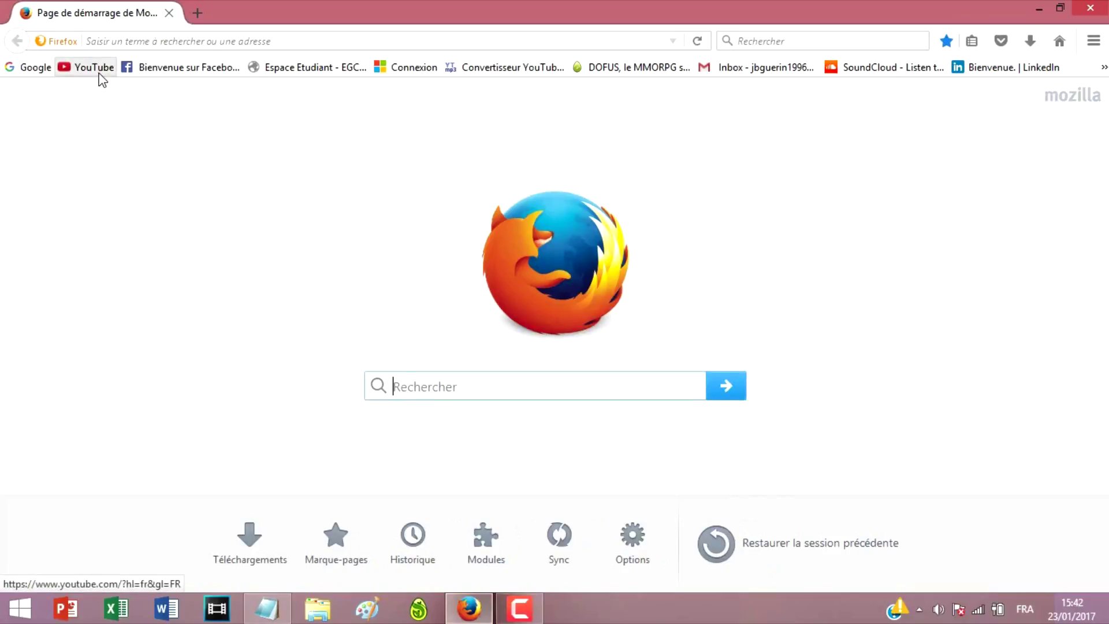
left_click(26, 68)
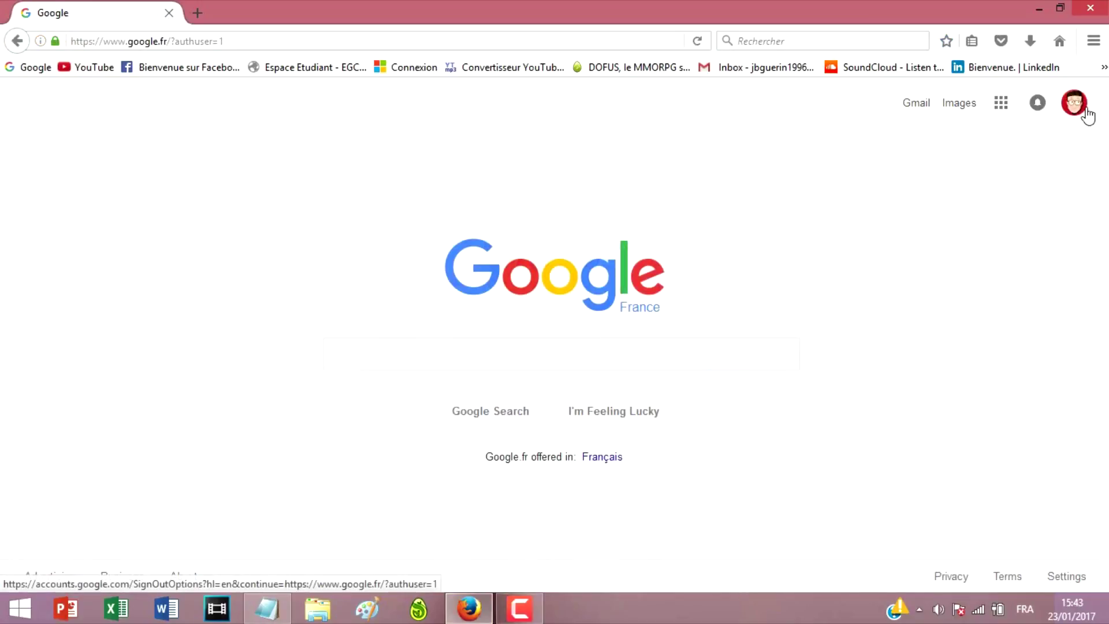
left_click(88, 68)
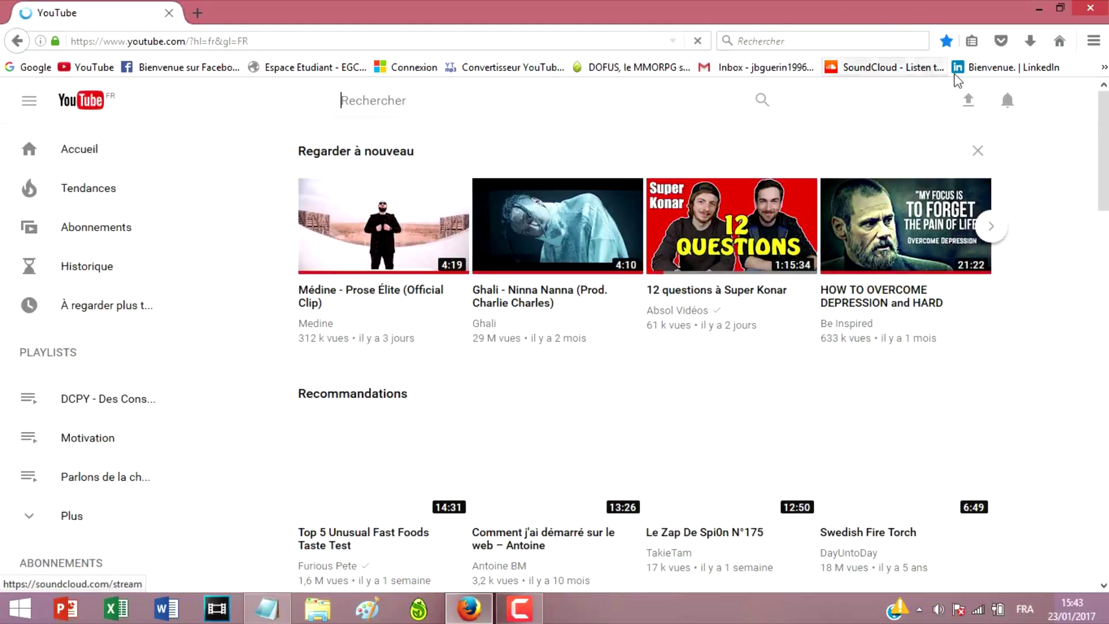
left_click(968, 101)
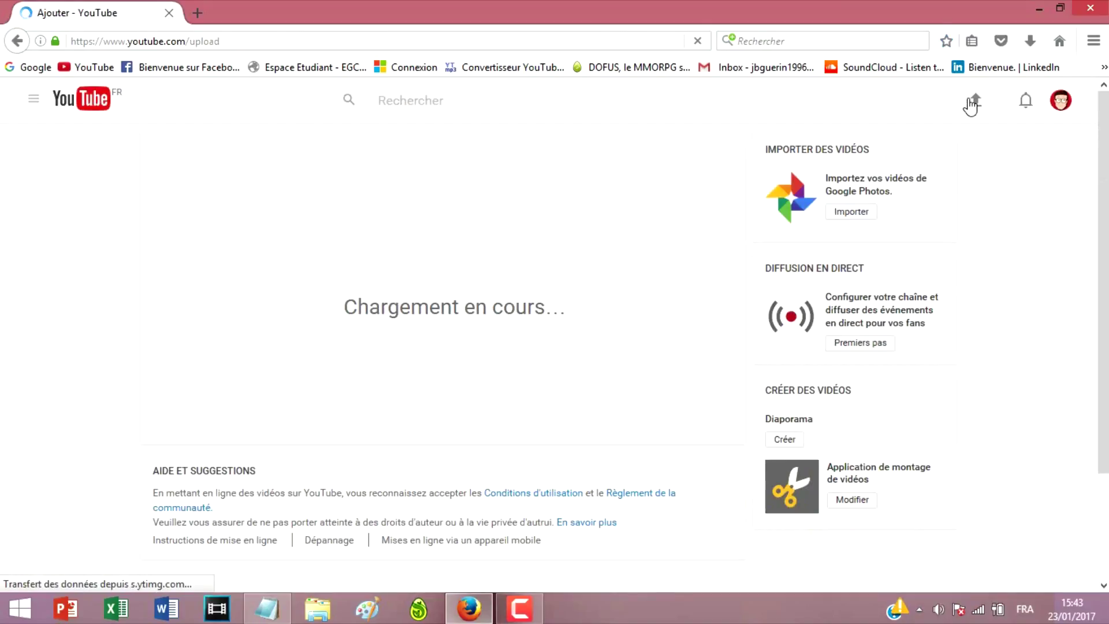
Start uploading the video file "vid19" from the Documents folder
left_click(439, 245)
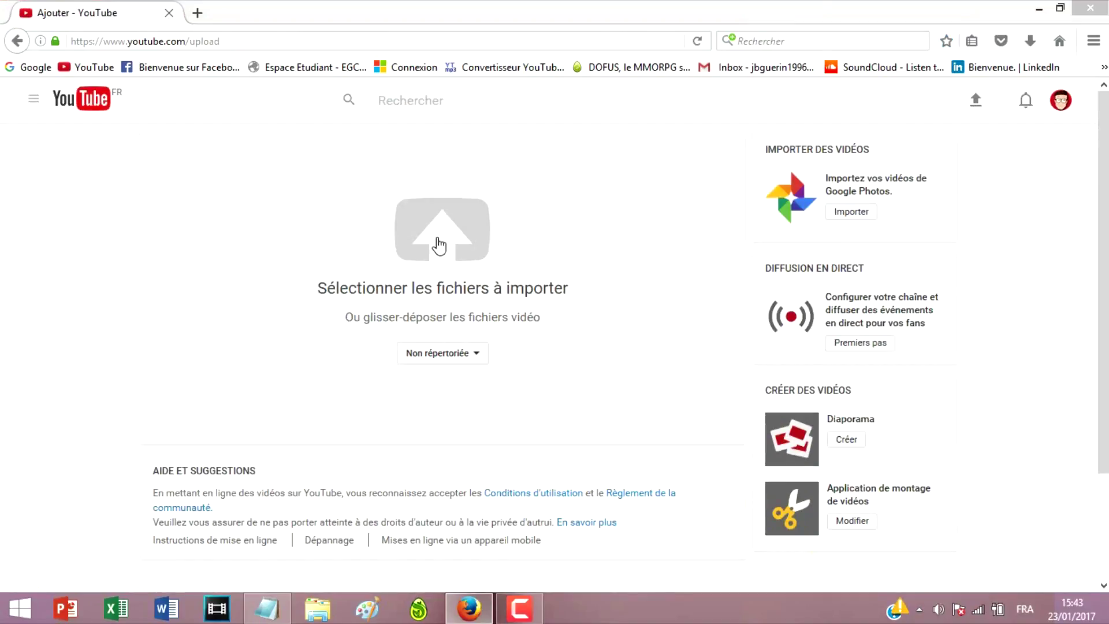
left_click(255, 302)
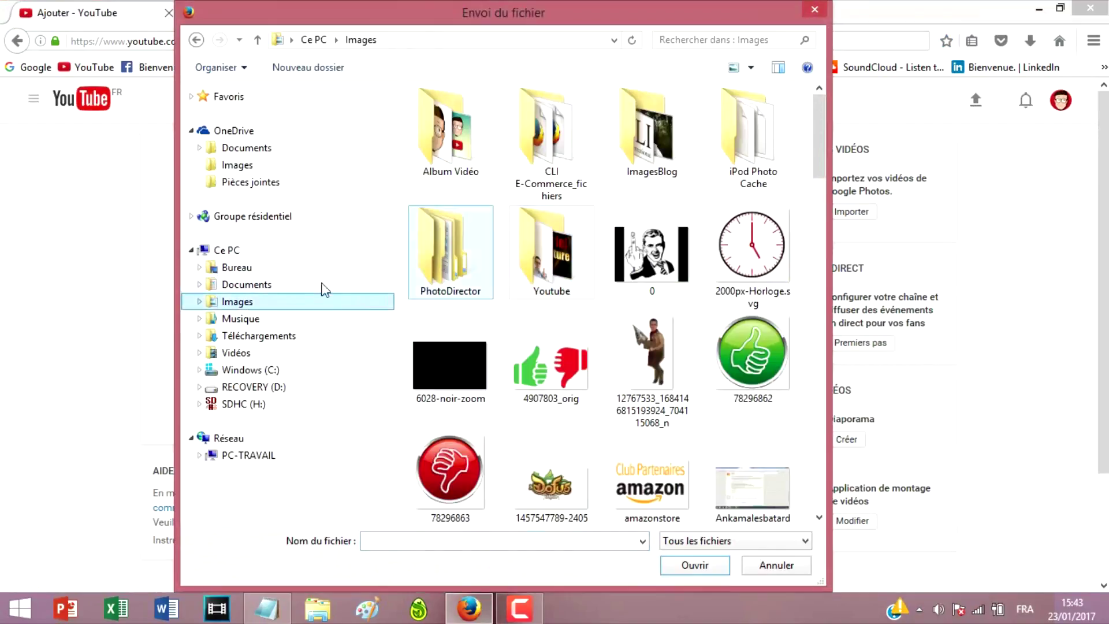
left_click(297, 287)
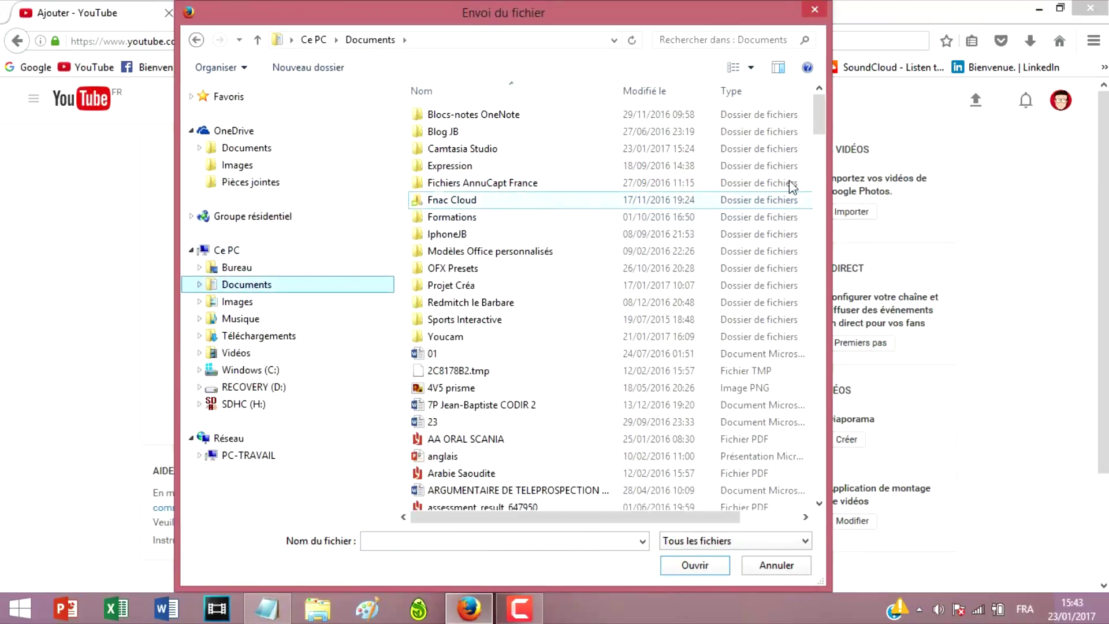
scroll(797, 310, "down", 6)
left_click_drag(795, 304, 796, 505)
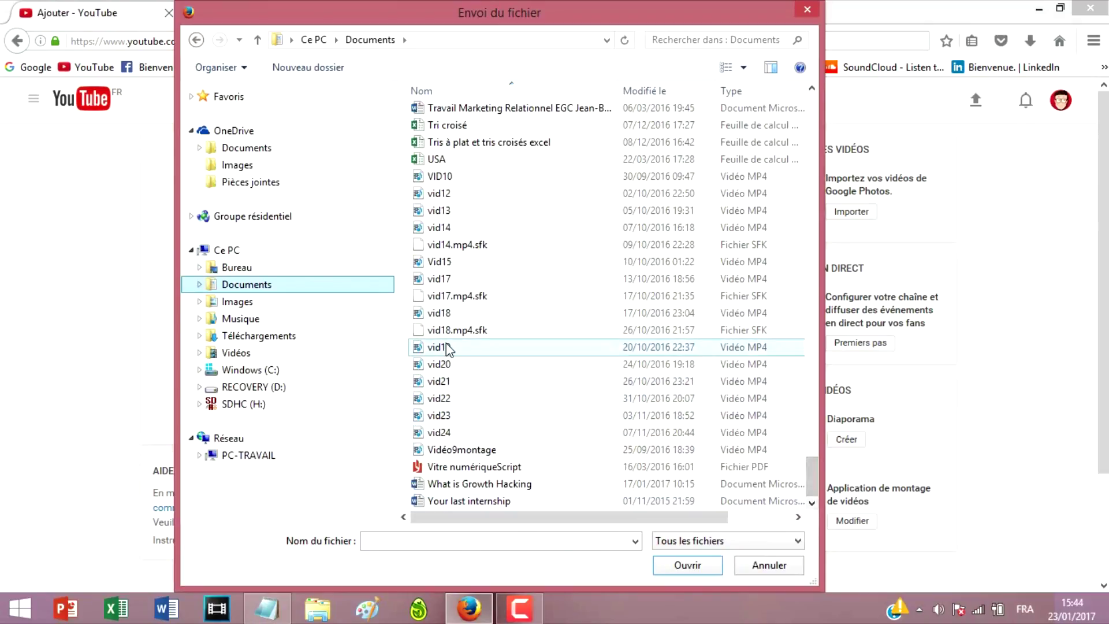
left_click(445, 346)
left_click(688, 570)
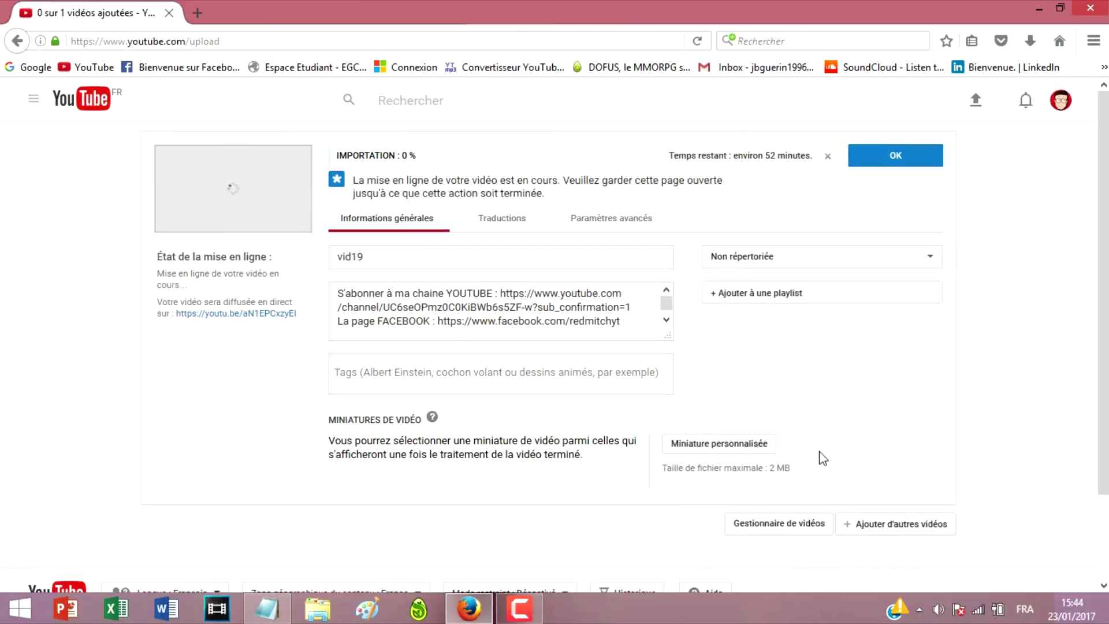
Set "Miniaturetest" from the Youtube subfolder of Images as the video's custom thumbnail
left_click(732, 449)
left_click(251, 301)
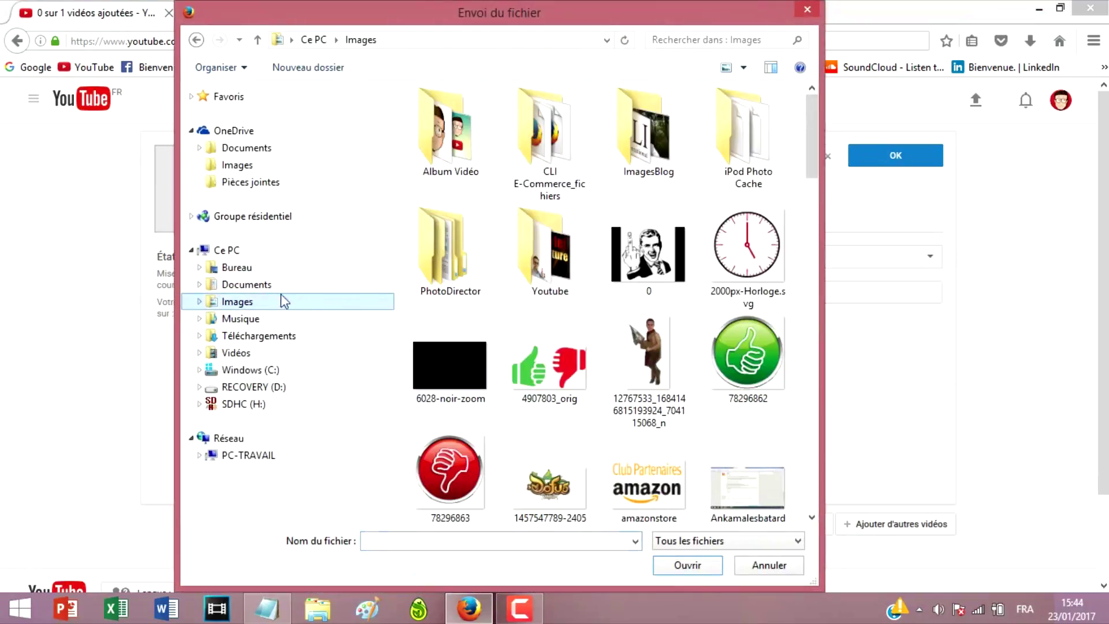
double_click(552, 254)
left_click_drag(810, 168, 814, 428)
left_click(638, 88)
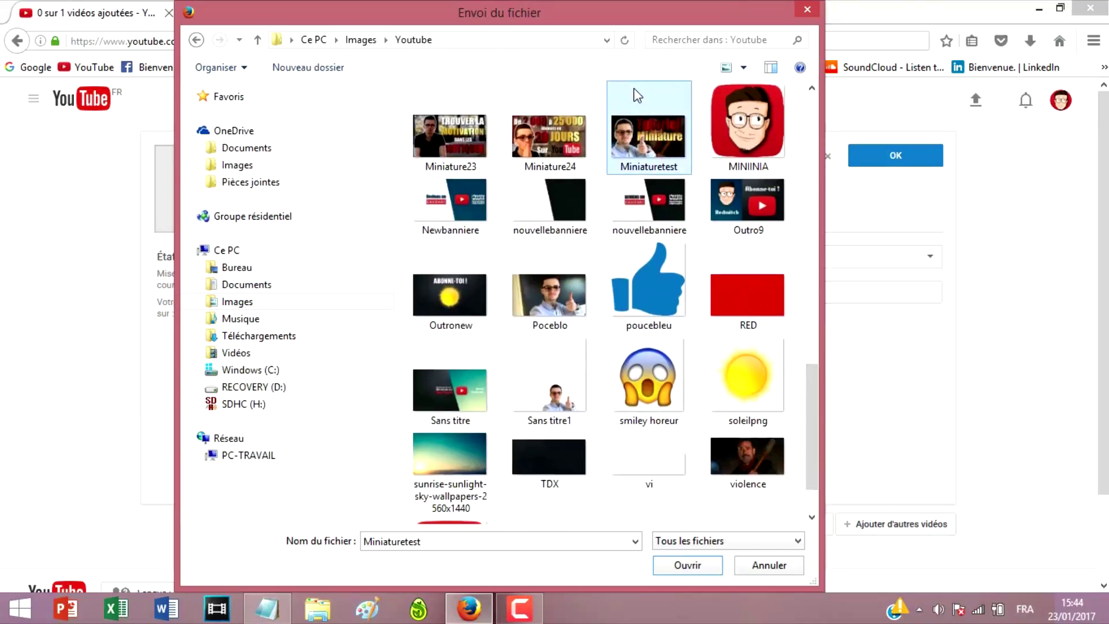
left_click(687, 565)
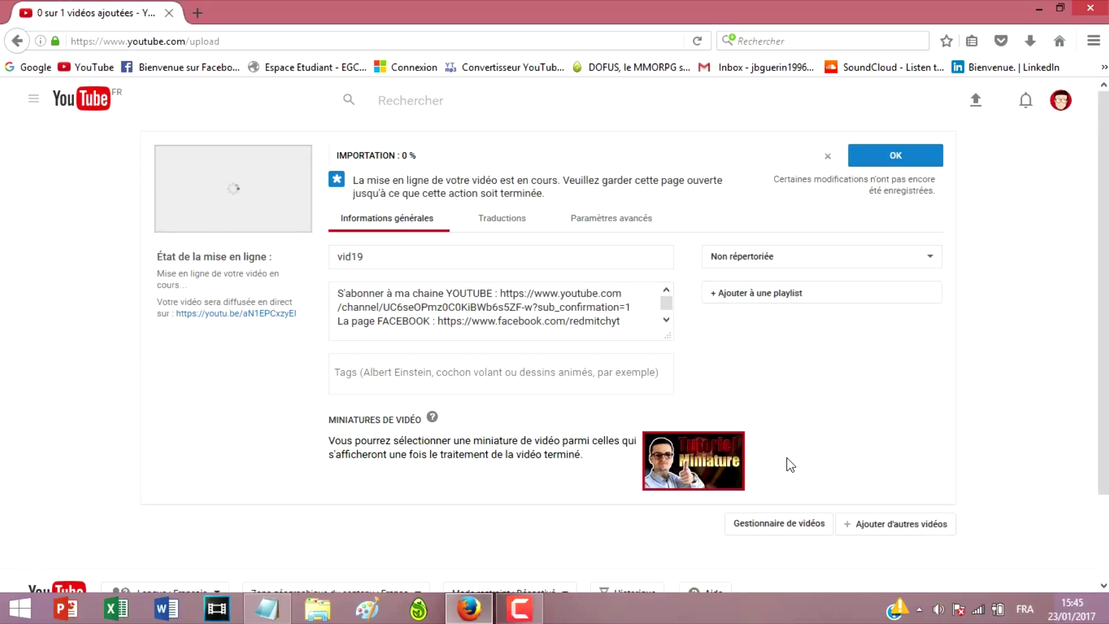
Open "Miniaturetest" from the Images > Youtube folder in File Explorer to view the finished thumbnail at large size
key("super+e")
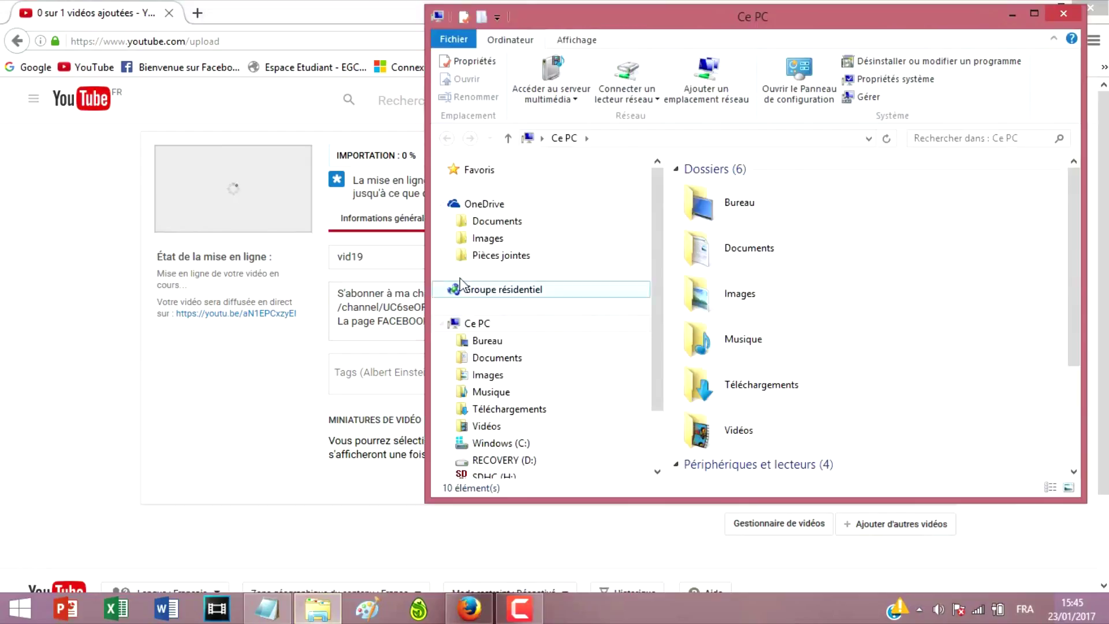
left_click(488, 374)
double_click(817, 324)
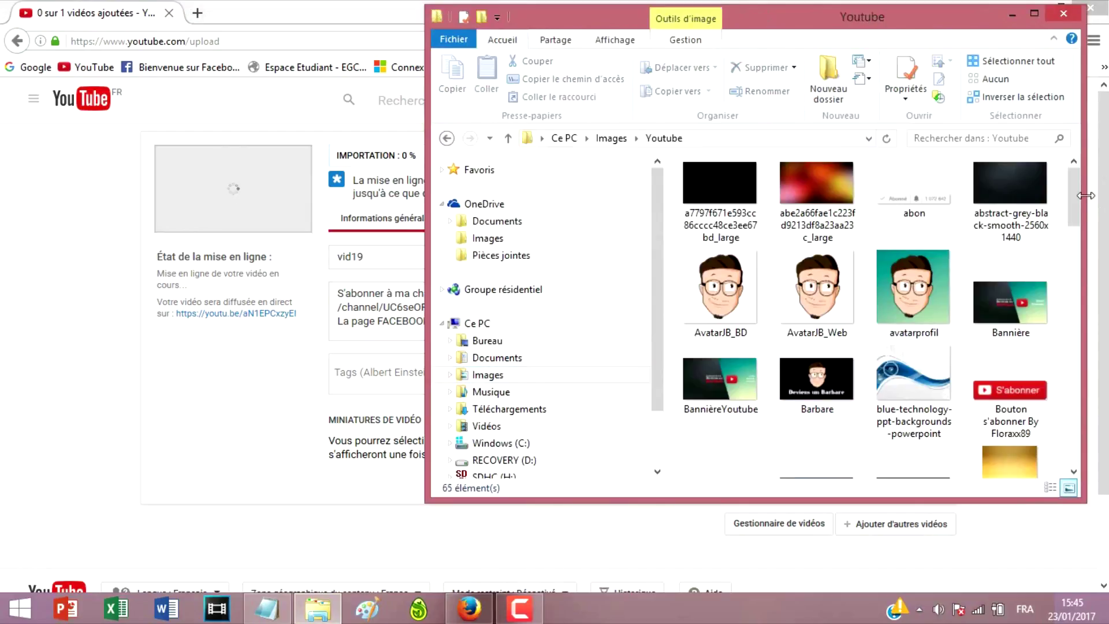
scroll(1088, 252, "down", 2)
scroll(1088, 253, "down", 8)
left_click(917, 292)
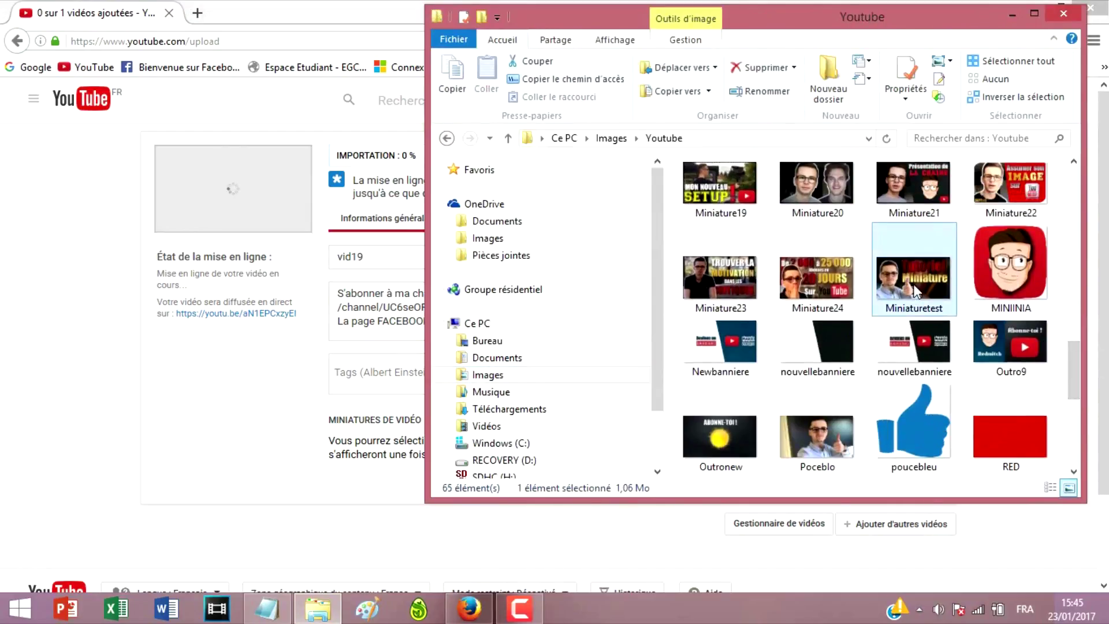
double_click(923, 309)
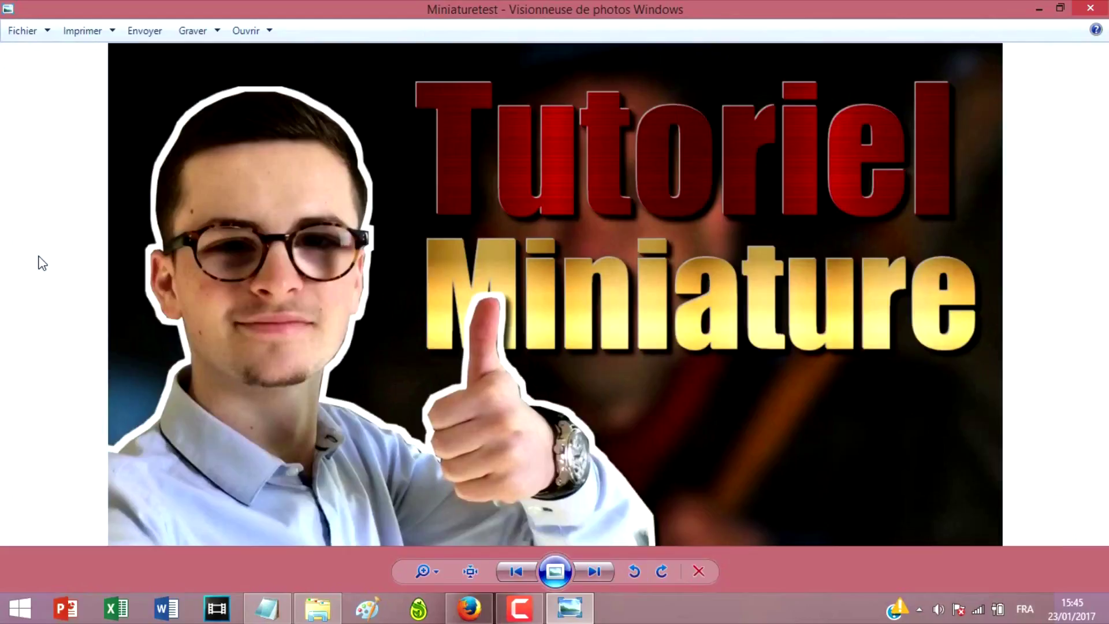